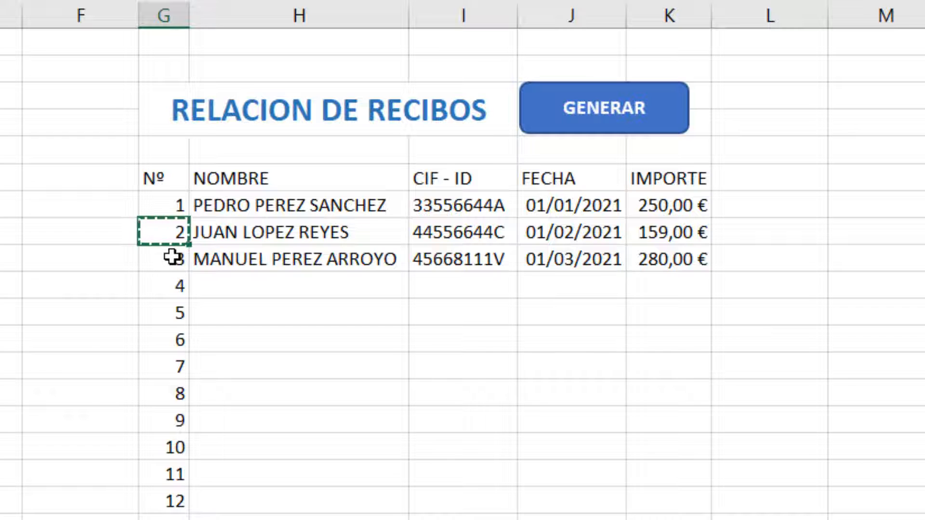
Step: Generate the receipt for record number 3 of the receipts list
click(173, 256)
click(592, 125)
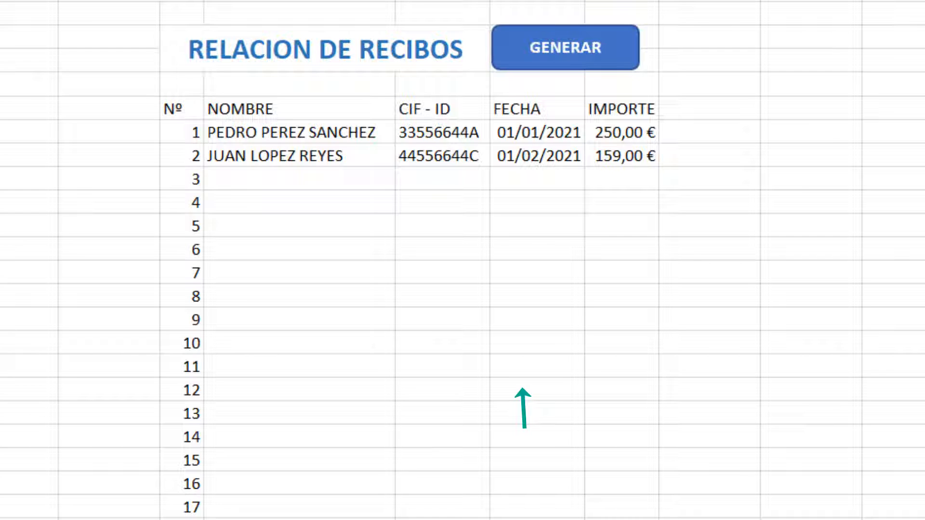
Step: Examine the title and first two records of the receipts list, as well as the receipt template on the following sheet
click(217, 38)
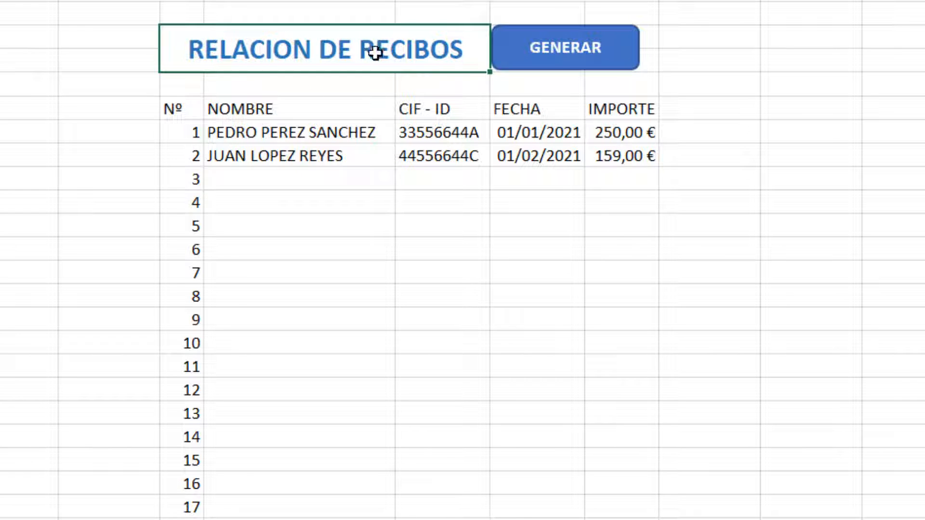
drag(374, 53, 669, 143)
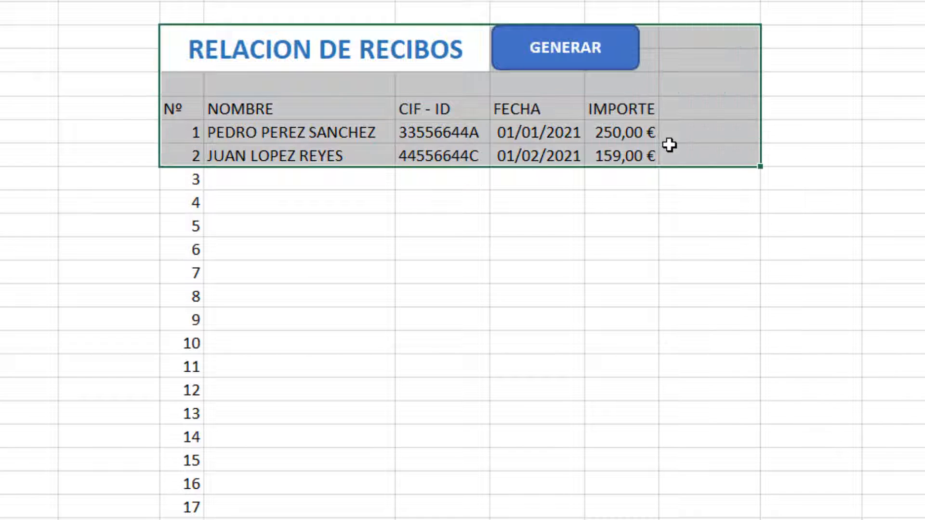
click(506, 193)
click(223, 155)
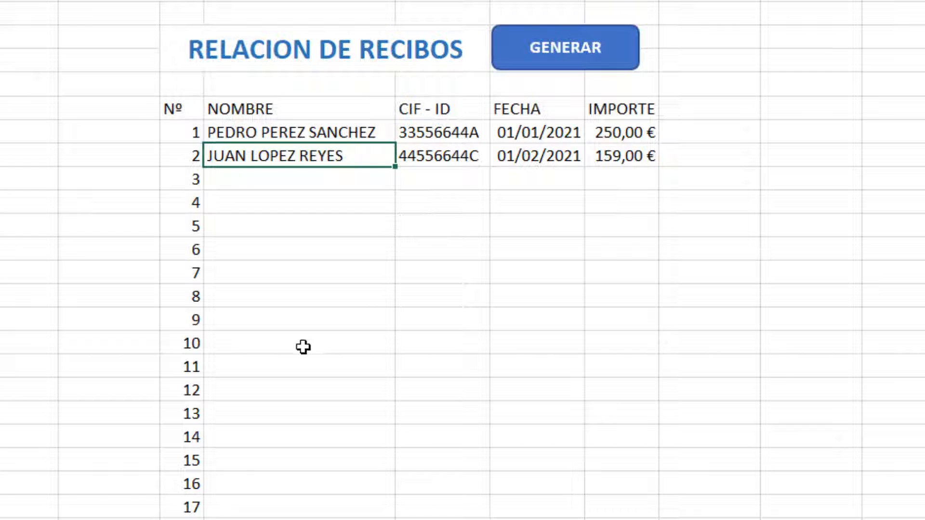
click(280, 252)
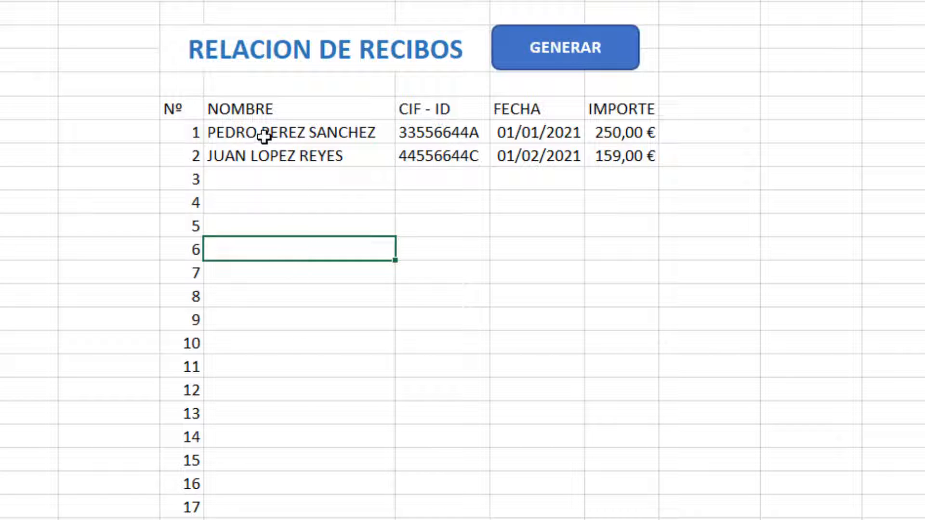
drag(263, 134, 586, 141)
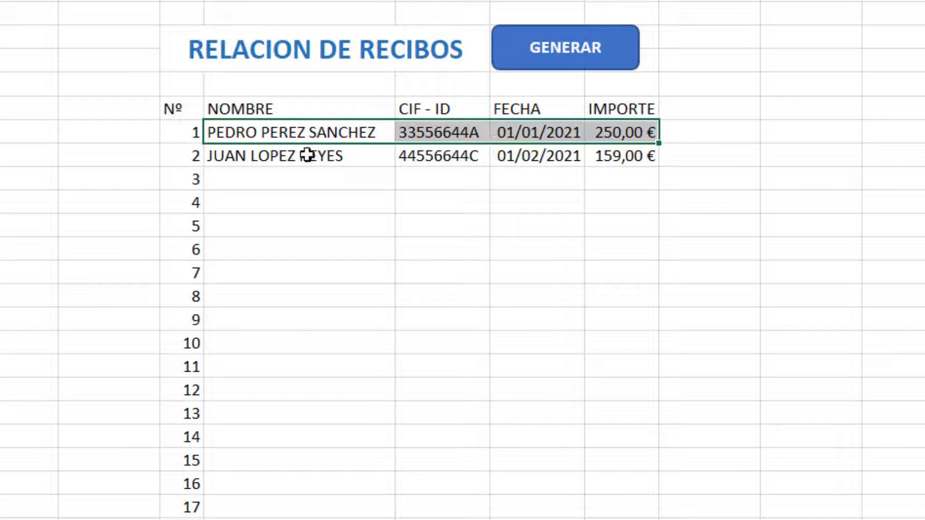
drag(320, 159, 618, 165)
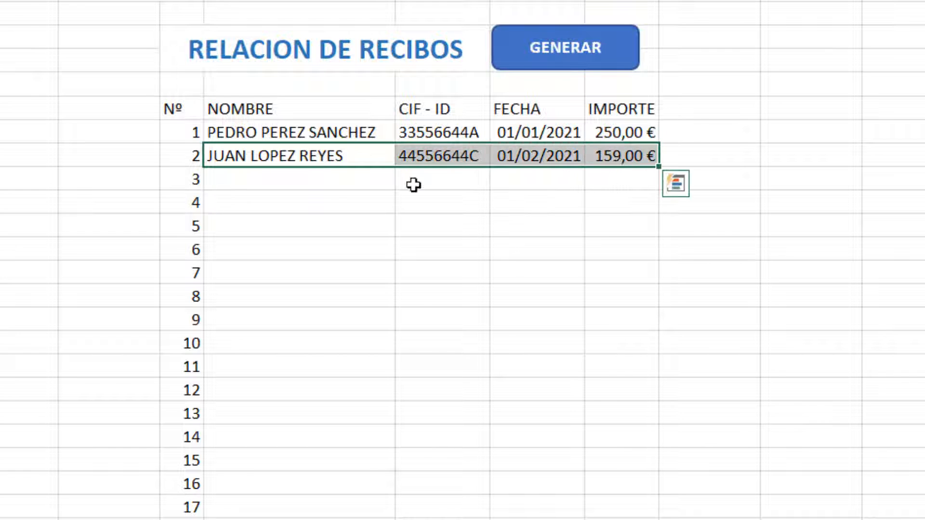
click(295, 181)
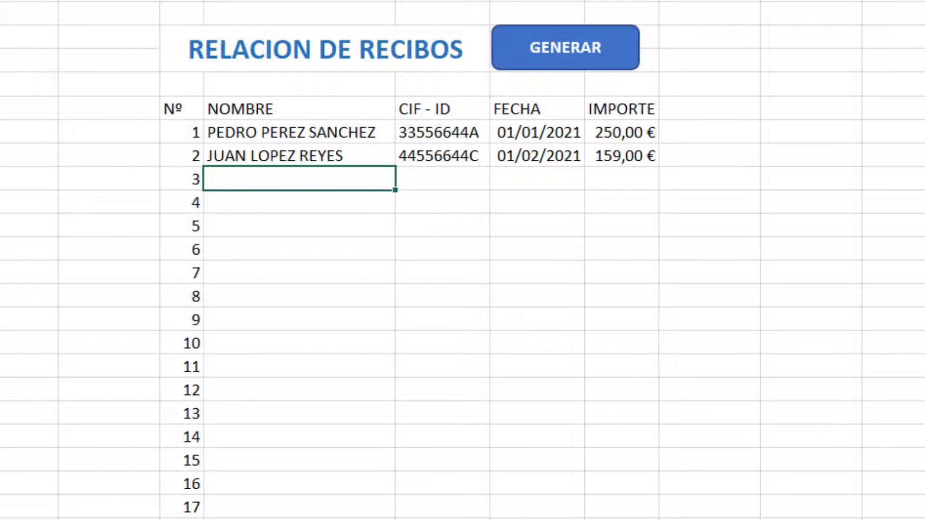
key(ctrl+Page_Down)
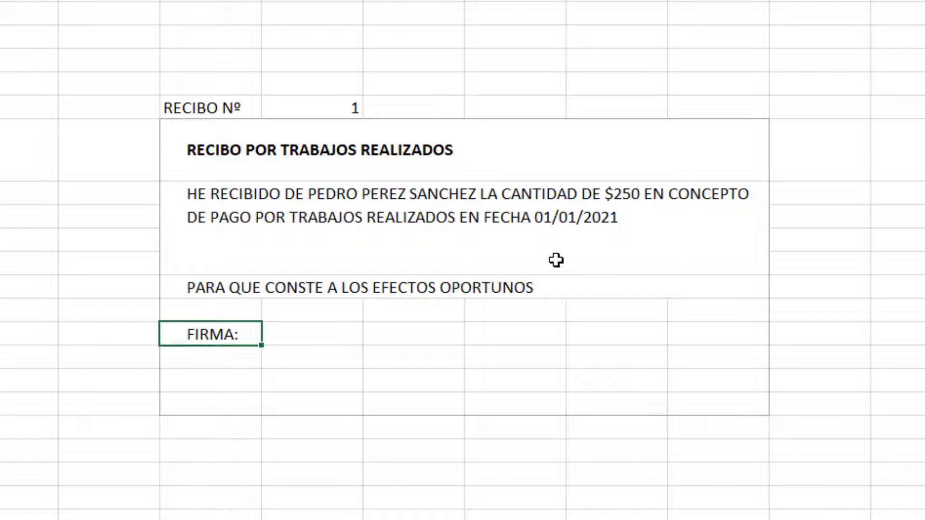
click(513, 379)
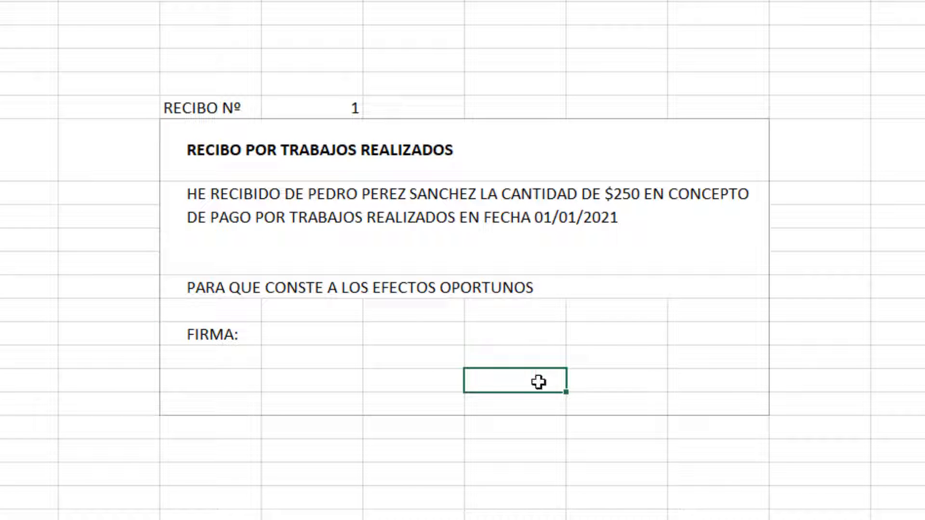
Step: Generate the receipt for record number 2 from the list and select the receipt's body text
key(ctrl+Page_Up)
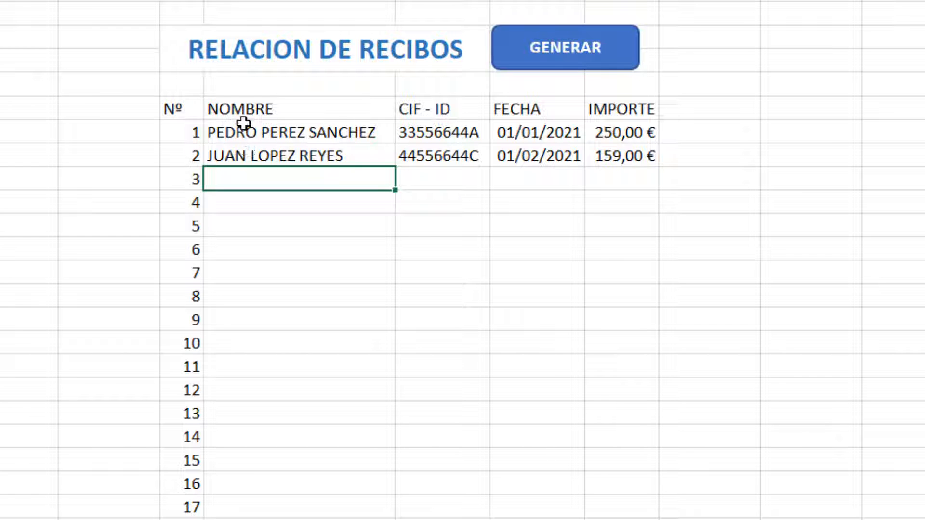
click(268, 152)
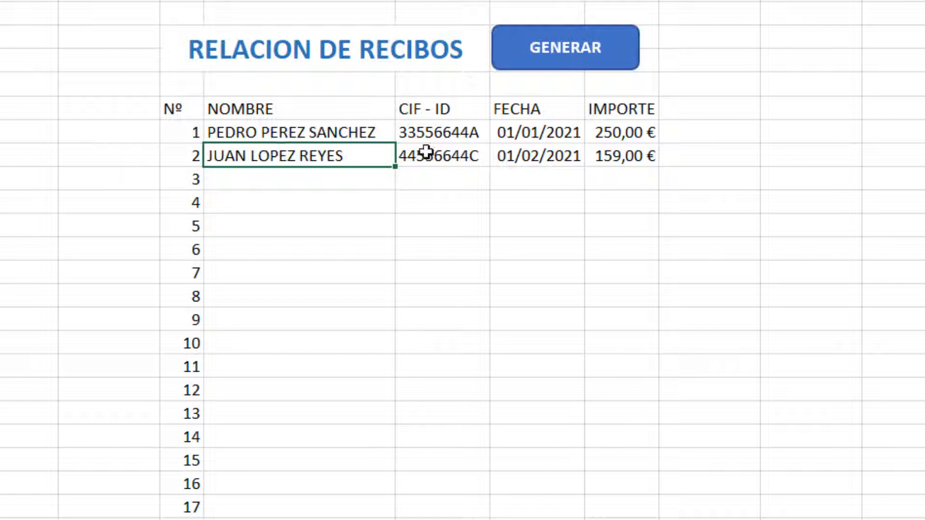
click(193, 155)
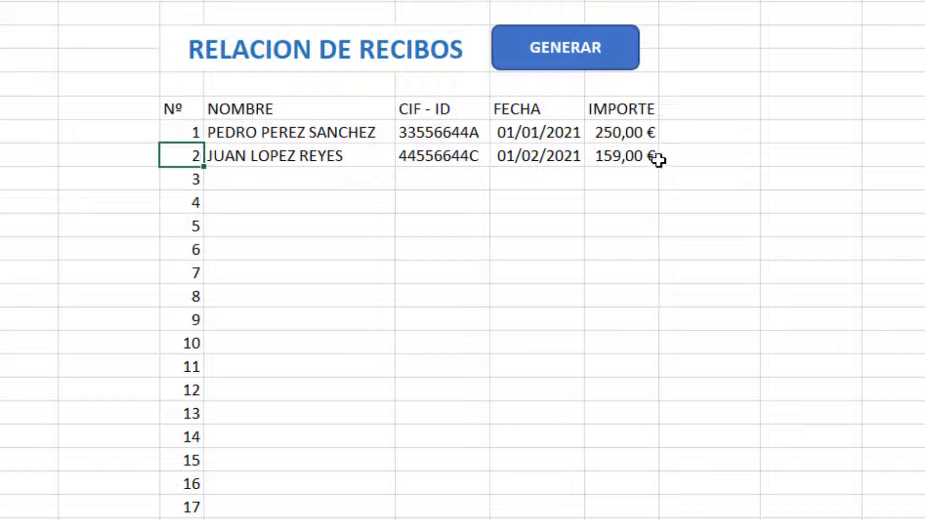
click(573, 53)
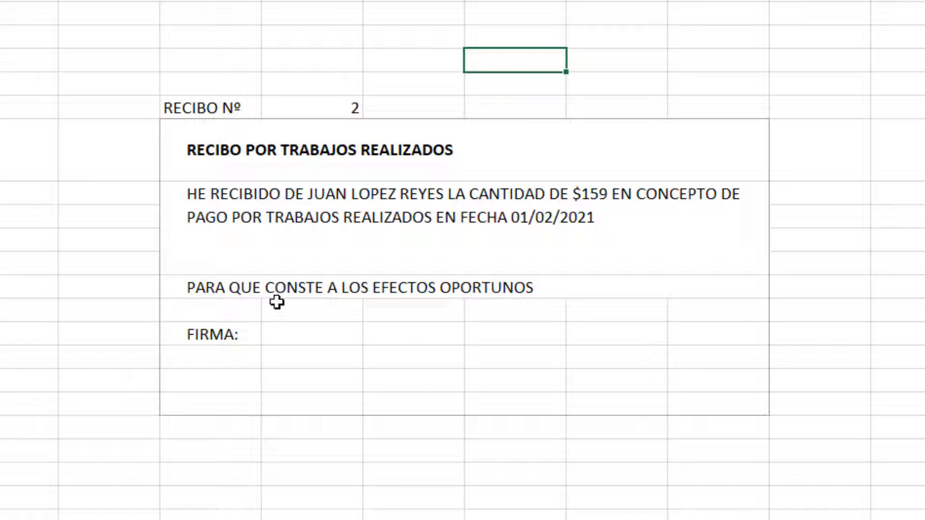
click(315, 195)
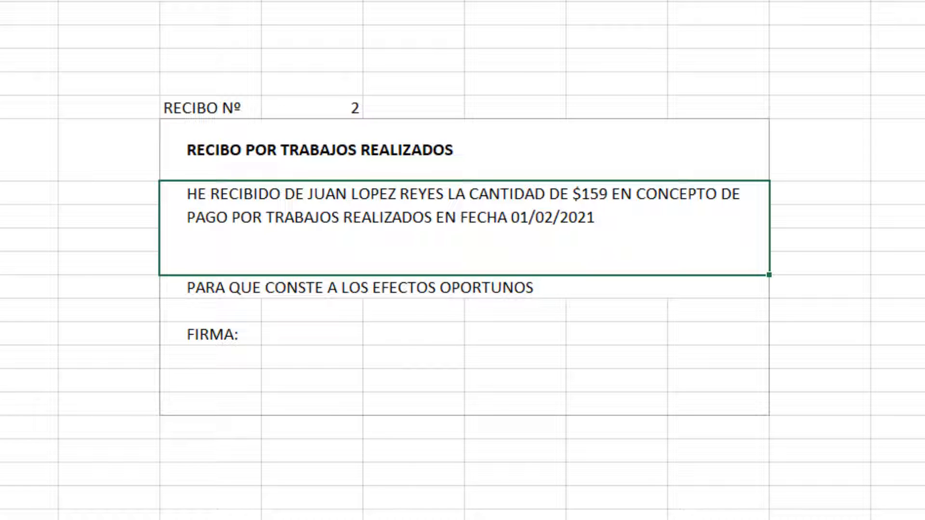
Step: Return to the receipts list and enter the customer's full name for record number 3
key(ctrl+Page_Up)
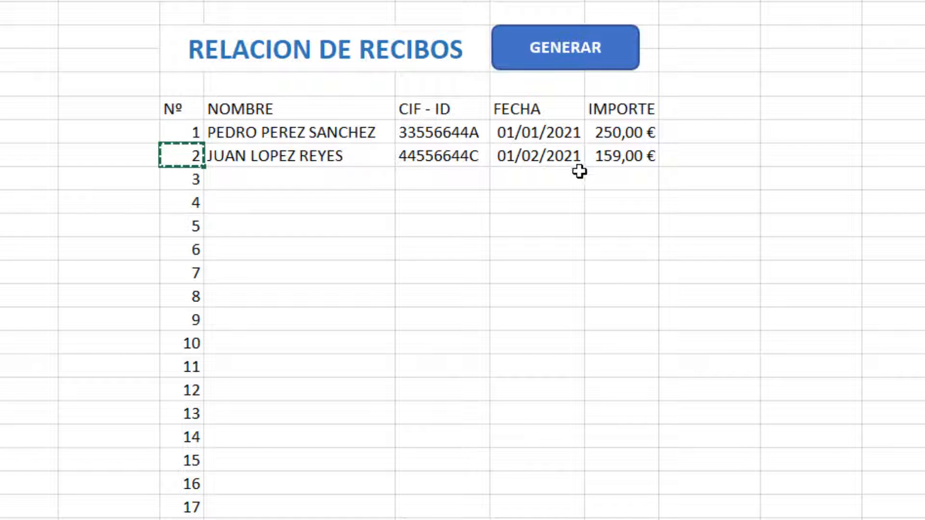
key(Escape)
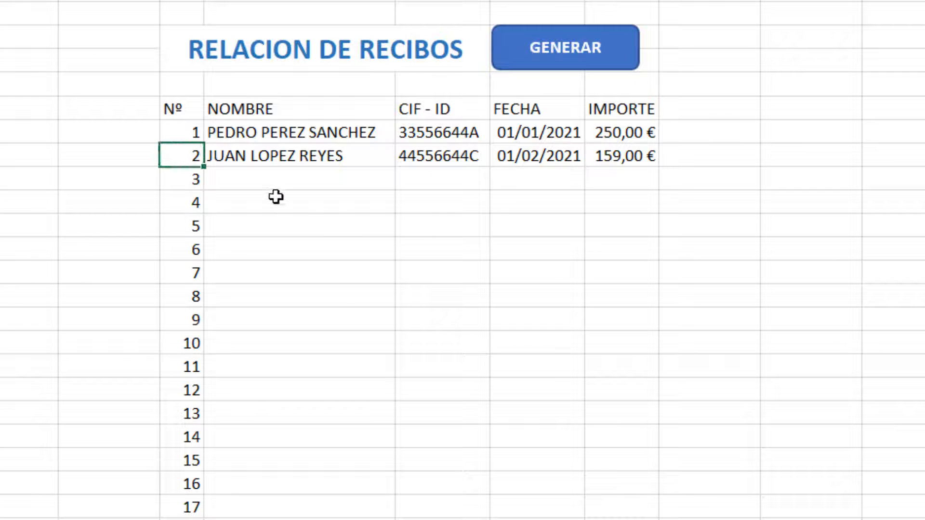
click(264, 182)
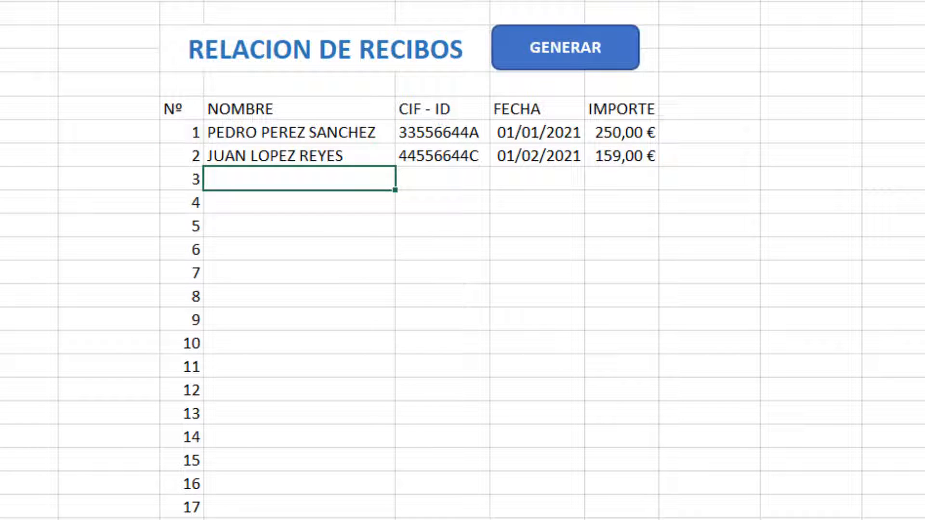
text(MANUEL P)
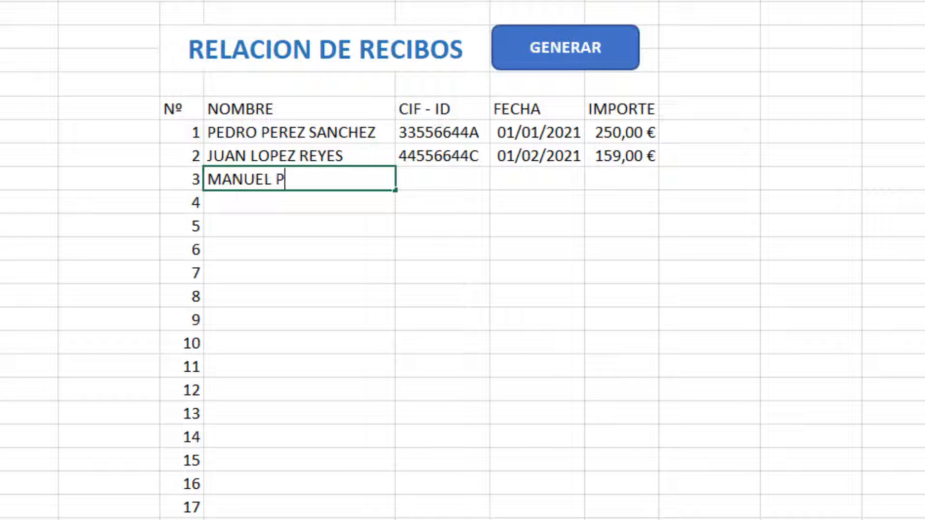
text(EREZ ARRYO)
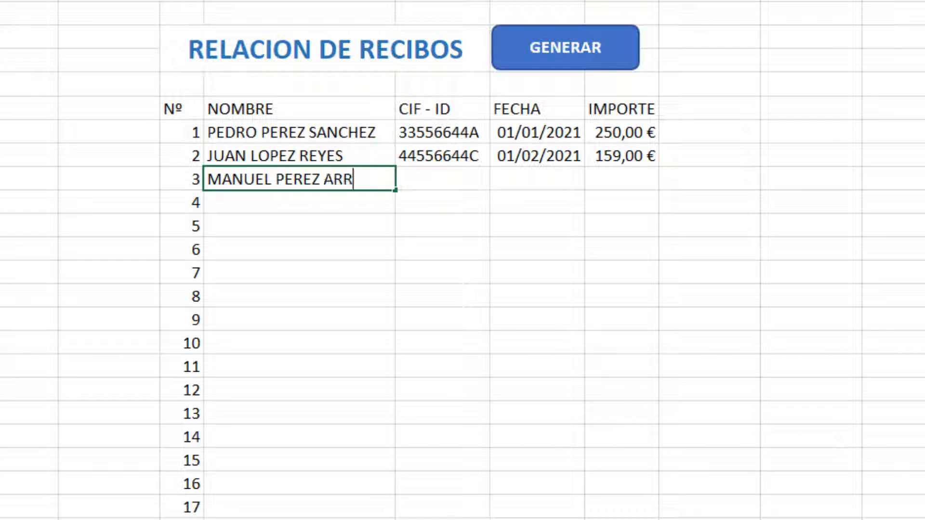
key(BackSpace)
key(BackSpace)
text(OYO)
key(Tab)
Step: Enter the customer's CIF - ID number for record number 3
text(456681)
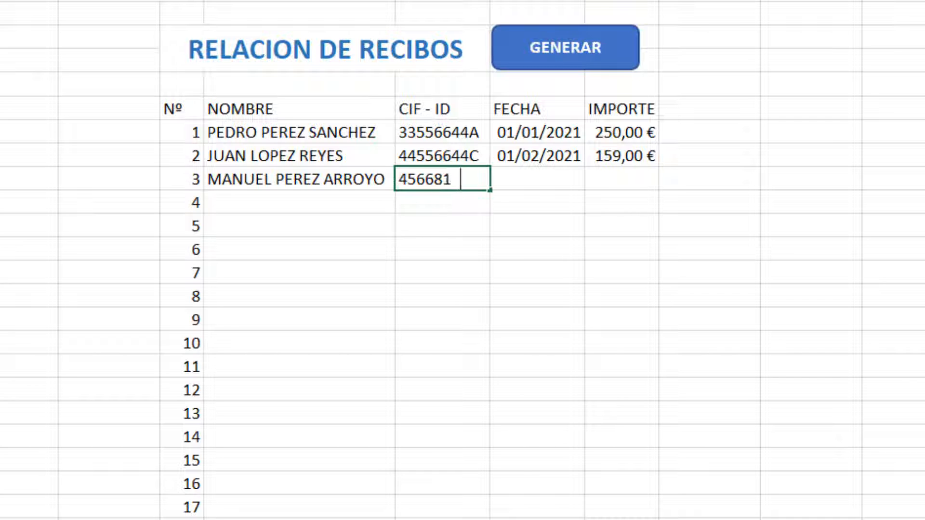
key(BackSpace)
text(112)
key(BackSpace)
text(V)
key(Tab)
Step: Set the date to 01/03/2021 and the amount to 280 for record number 3
text(01/03/02)
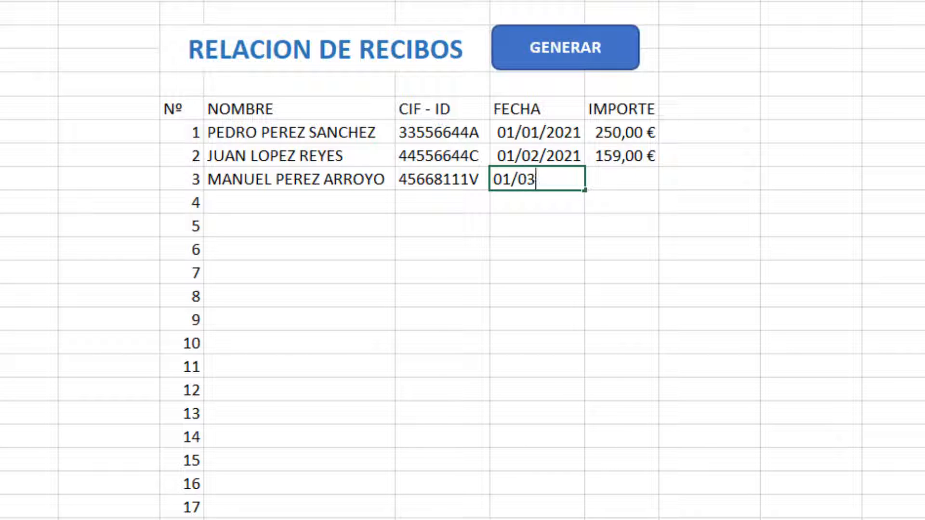
key(BackSpace)
key(BackSpace)
text(2021)
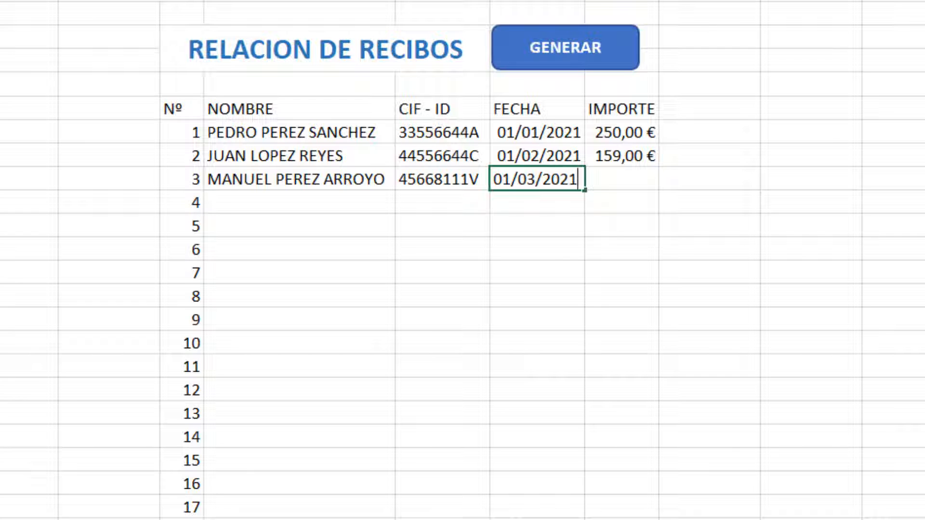
key(Tab)
text(280)
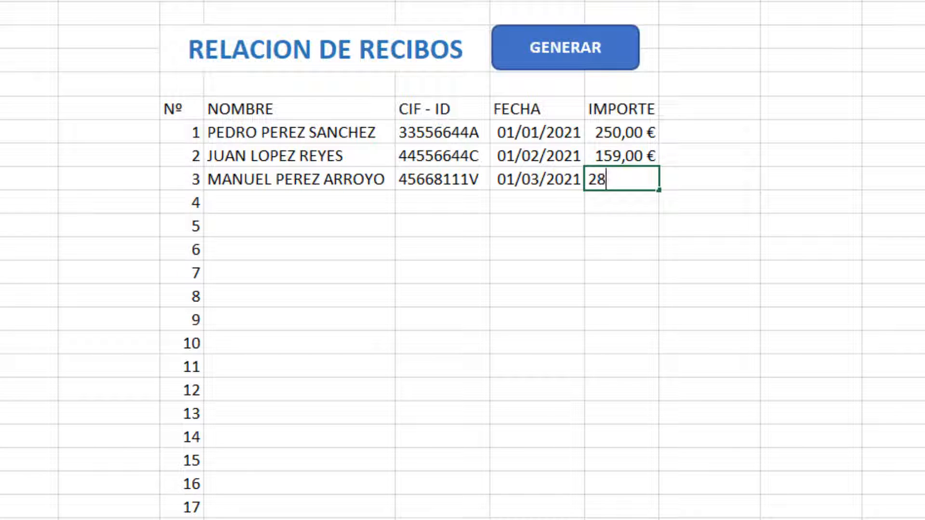
key(Return)
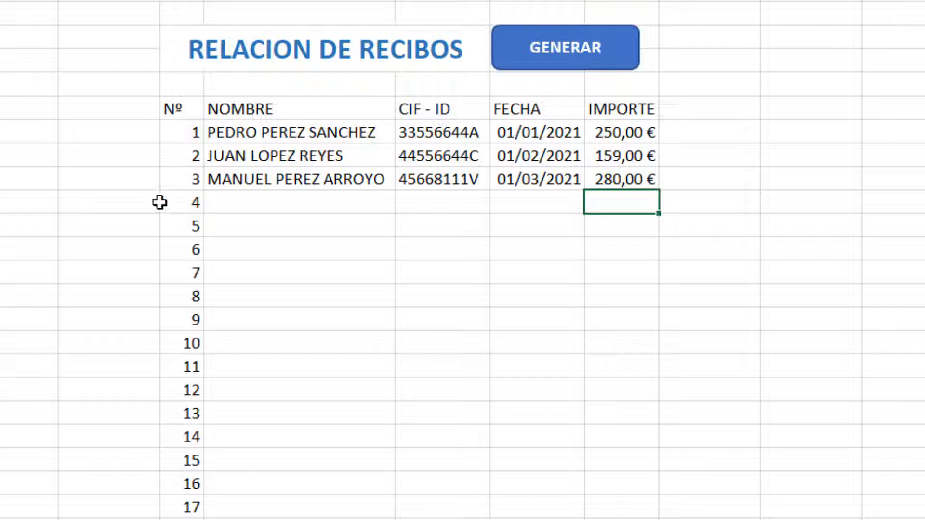
Step: Generate the receipt for the newly added record number 3
click(186, 179)
click(577, 50)
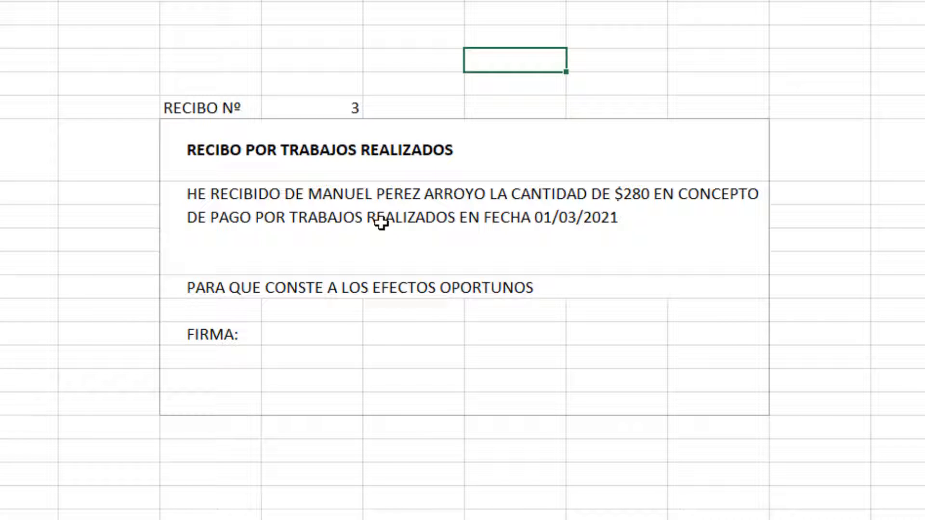
Step: Add the label RECIBO Nº below the existing receipt box and enter 2 in the cell beside it
scroll(380, 221, down, 1)
scroll(367, 236, down, 1)
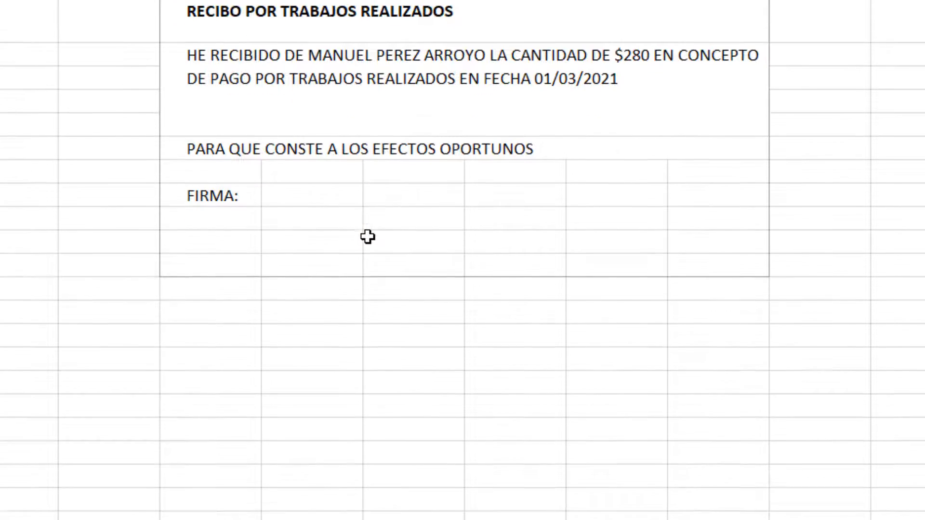
click(206, 312)
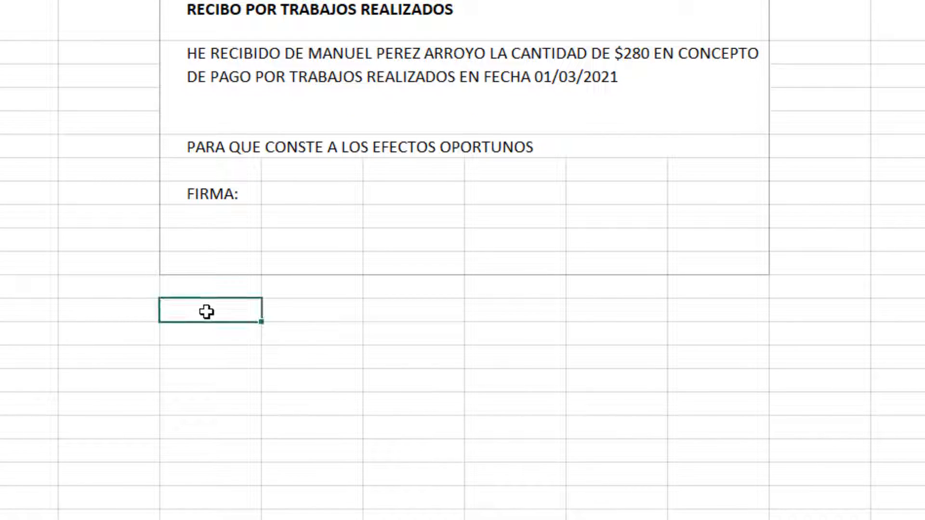
text(RECIBO)
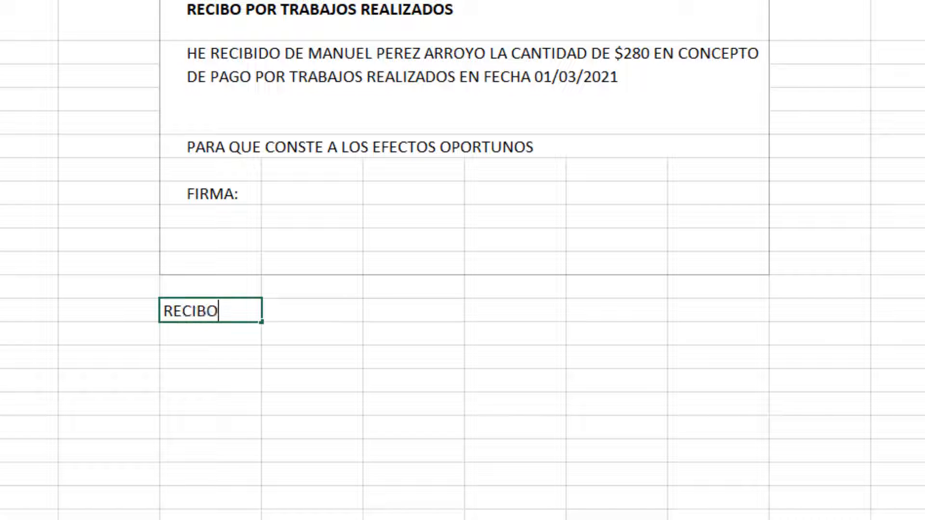
scroll(462, 261, up, 2)
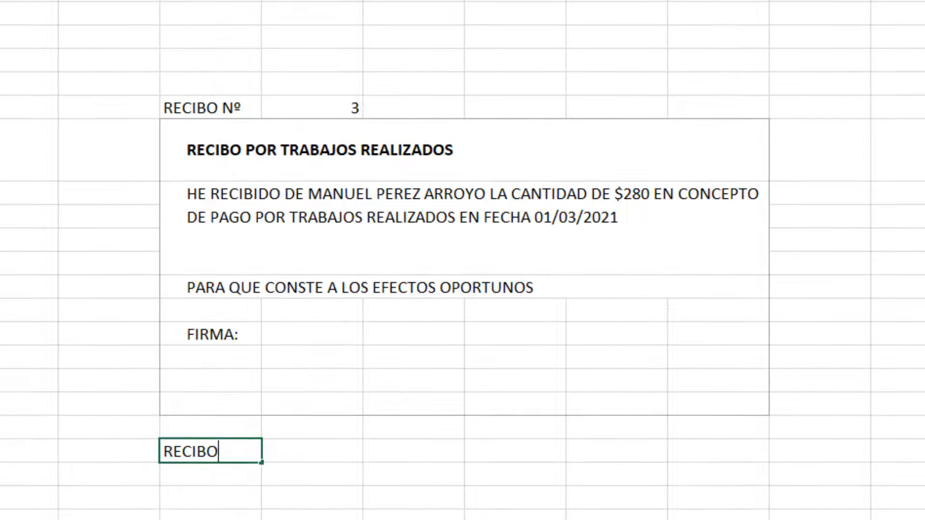
scroll(462, 260, down, 1)
text(N)
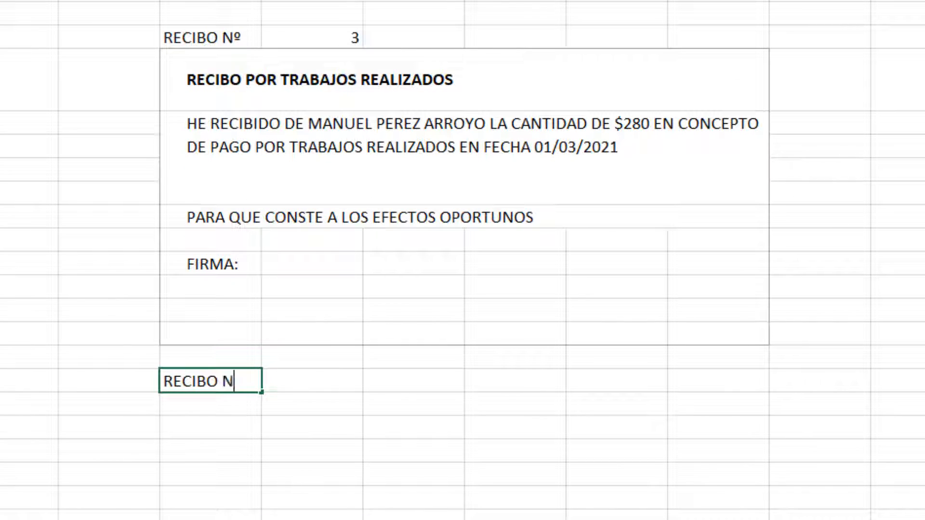
text(º)
key(Tab)
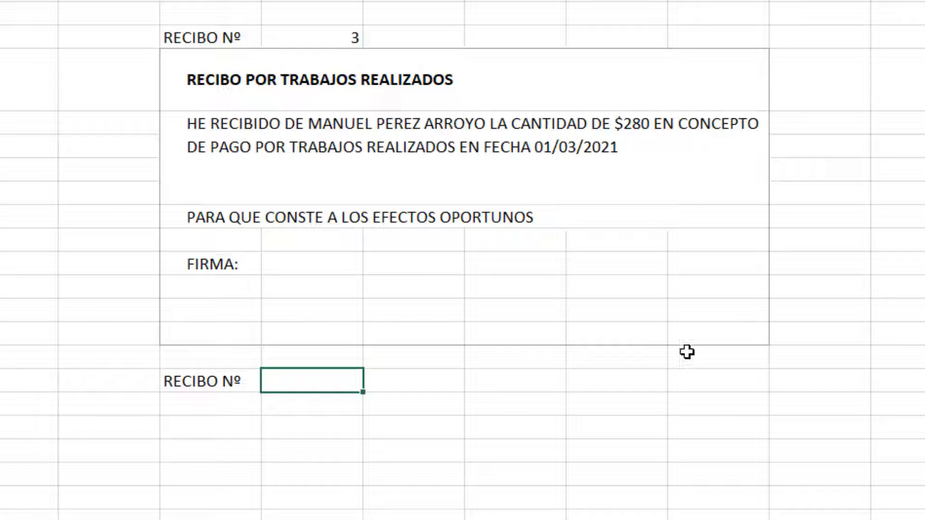
text(2)
key(Return)
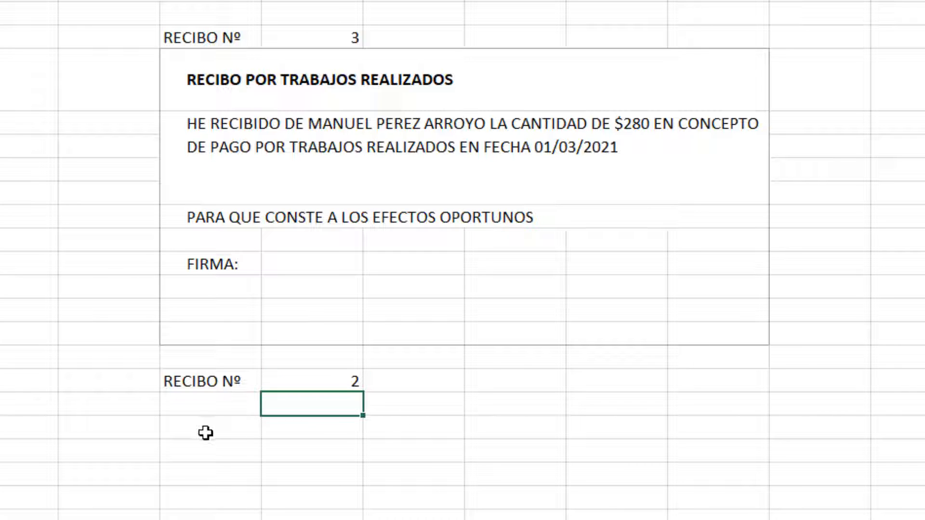
Step: Merge and center a two-row, six-column block beneath the new RECIBO Nº line, matching the width of the receipt box
drag(207, 431, 726, 461)
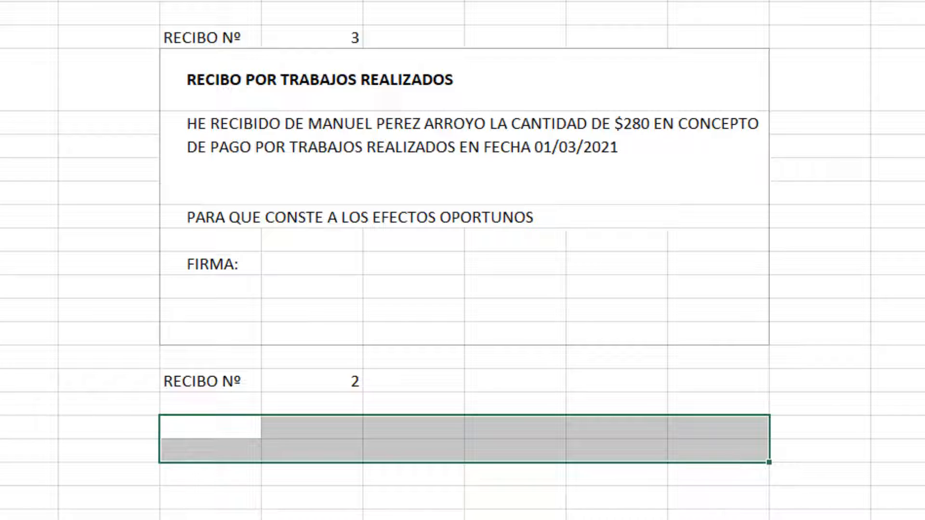
key(alt+h)
key(m)
key(c)
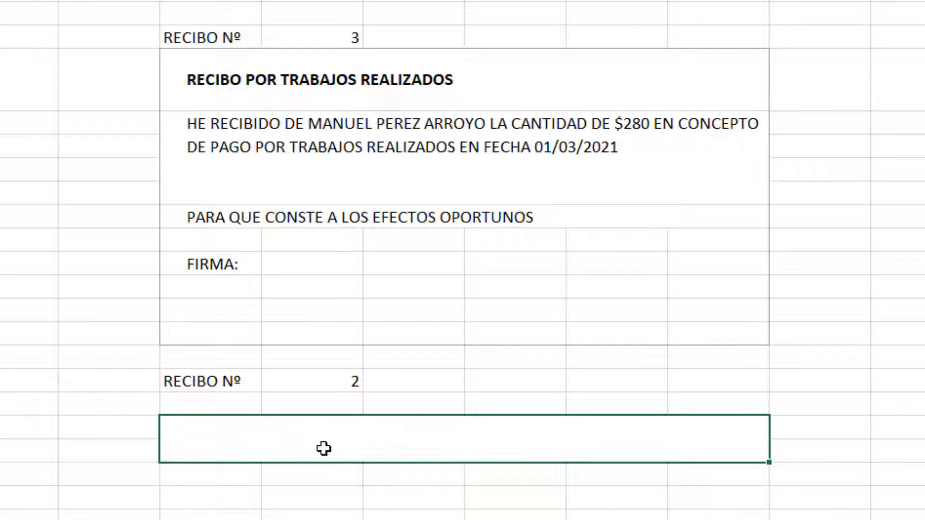
Step: Enter the title RECIBO POR TRABAJOS REALIZADOS in the merged block below the second RECIBO Nº line
text(RECIBO D)
key(BackSpace)
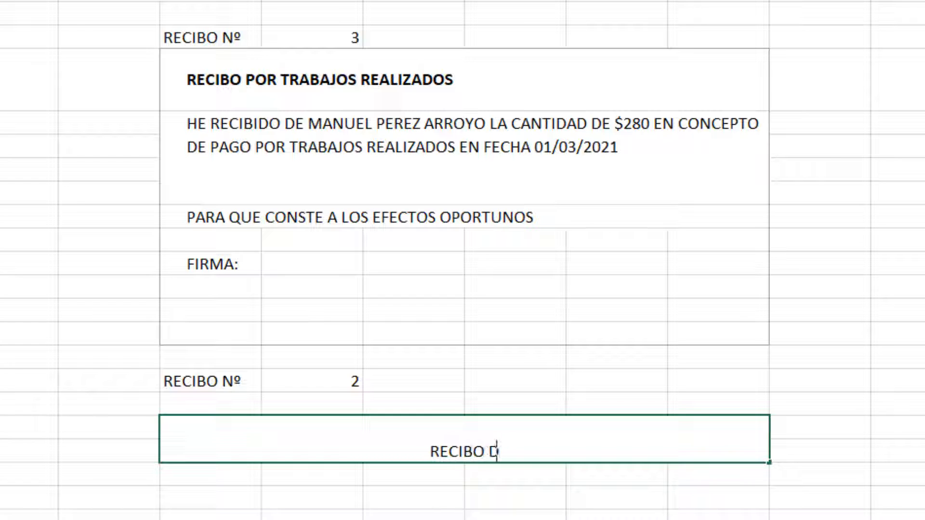
text(POR TRA)
text(BAJOS REAZ)
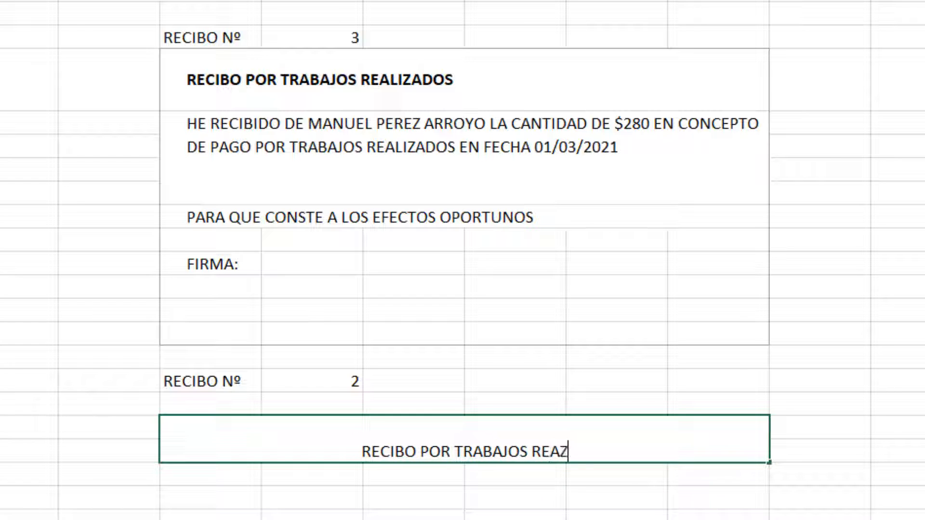
key(BackSpace)
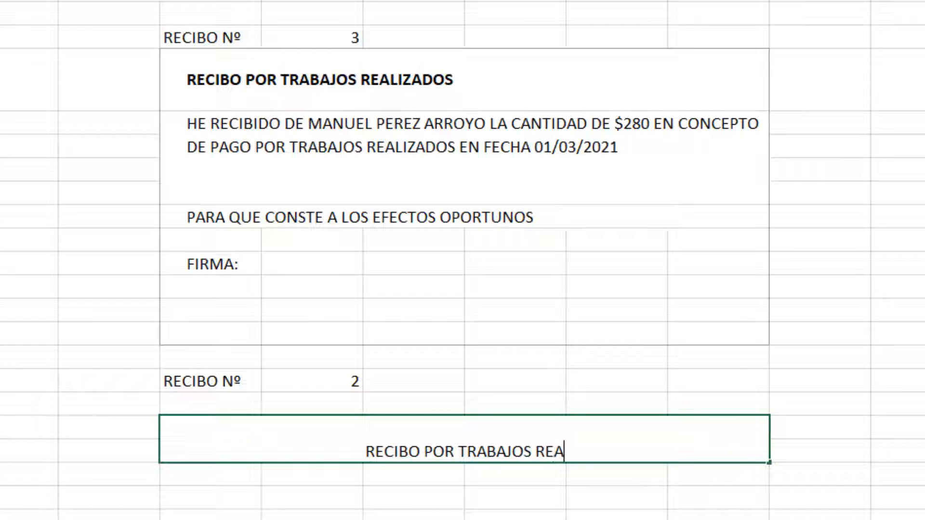
text(LIZADO)
text(S)
key(Return)
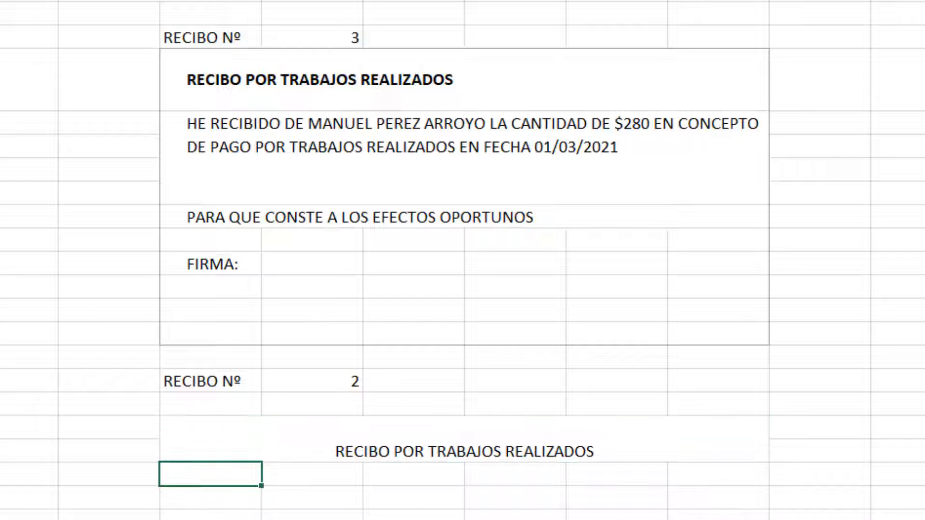
Step: Format the new receipt title as bold, vertically centered and left-aligned
click(528, 439)
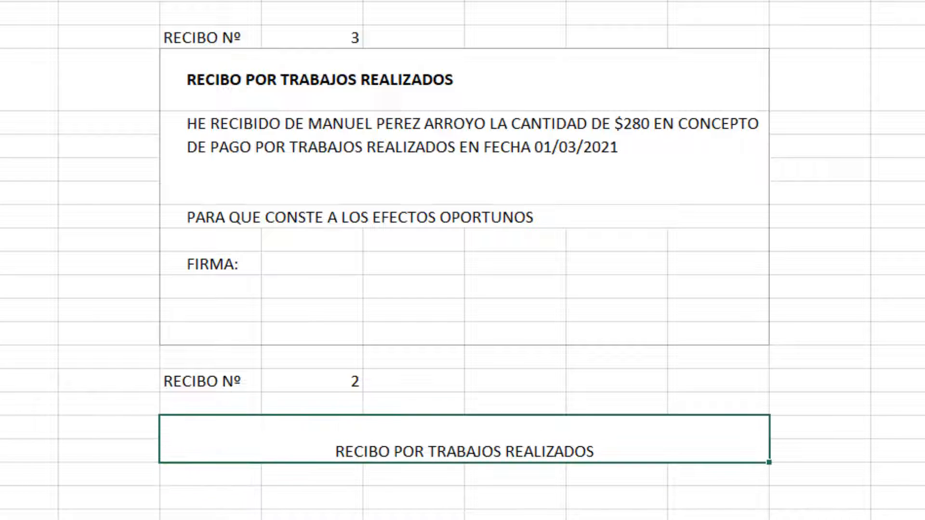
click(313, 1)
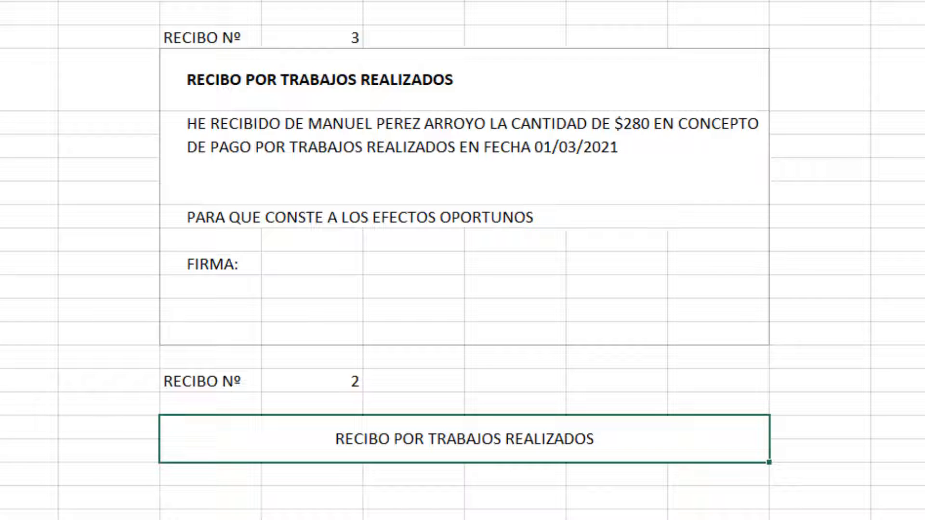
key(ctrl+b)
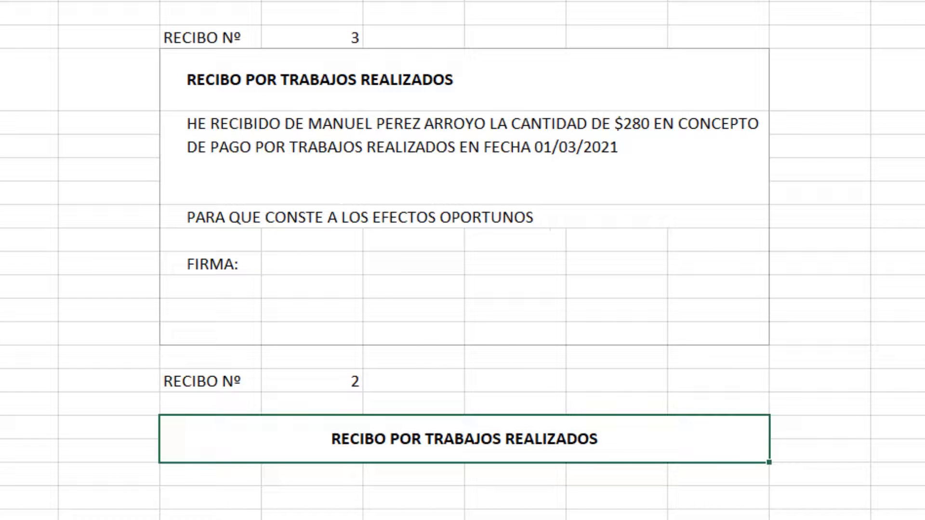
key(alt+h)
key(a)
key(l)
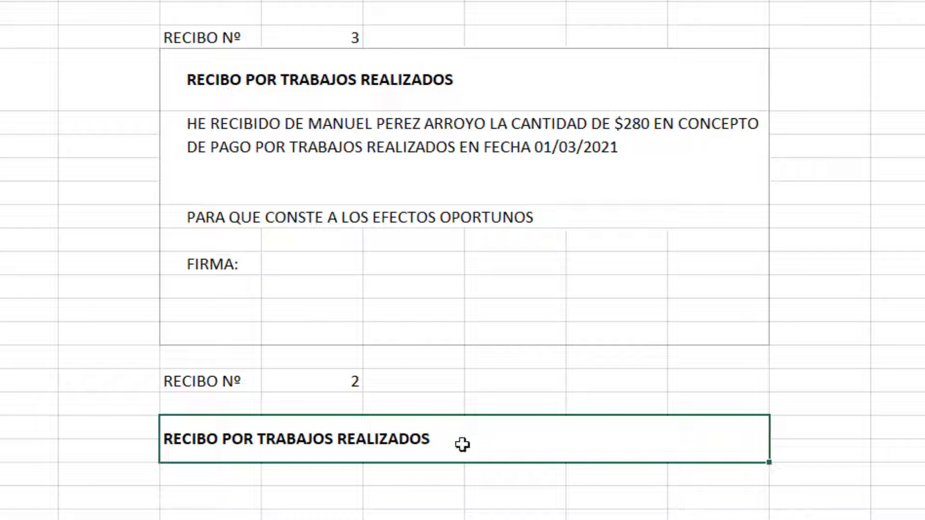
Step: Set the left indent of the new title cell to 2 in its cell format settings
click(353, 93)
click(402, 436)
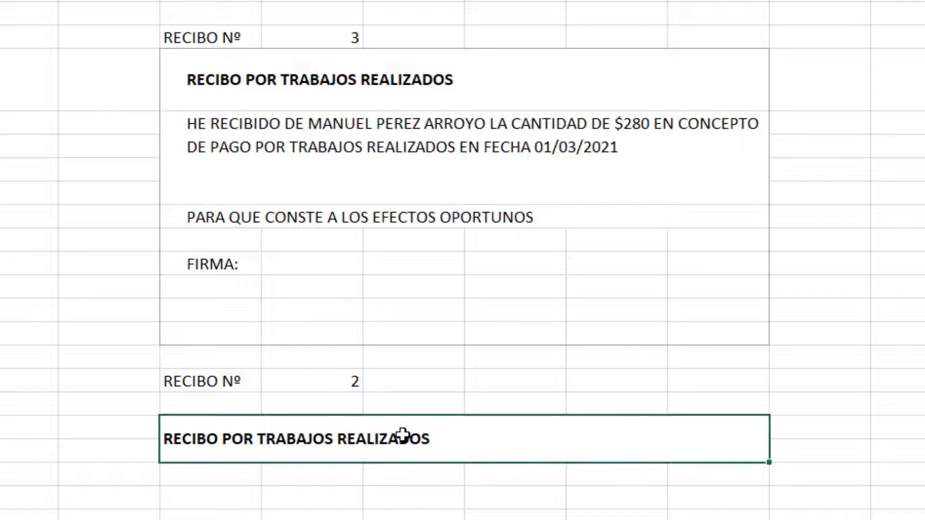
right_click(402, 436)
click(477, 319)
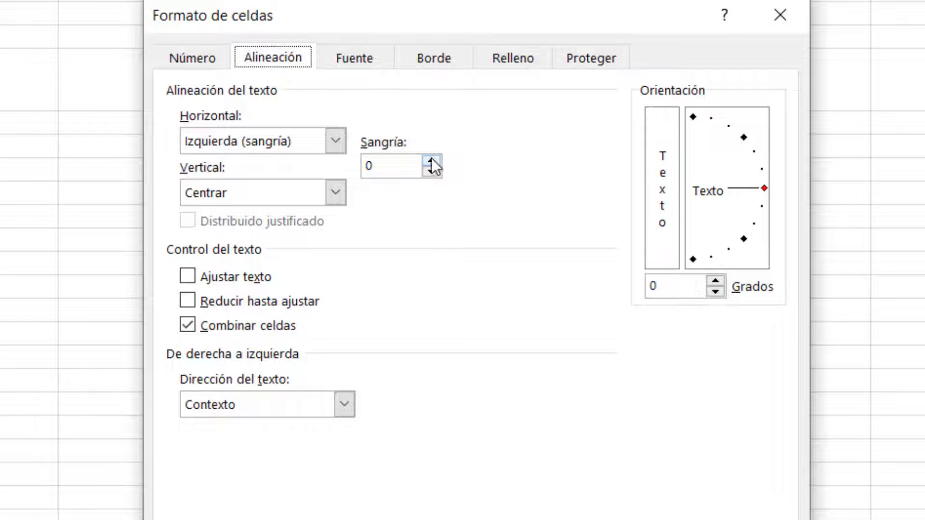
click(431, 161)
click(432, 161)
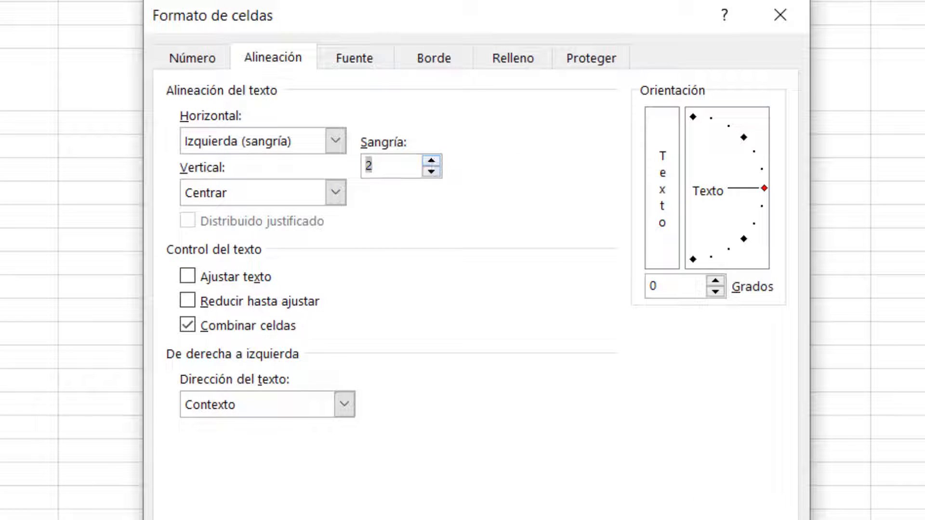
key(Return)
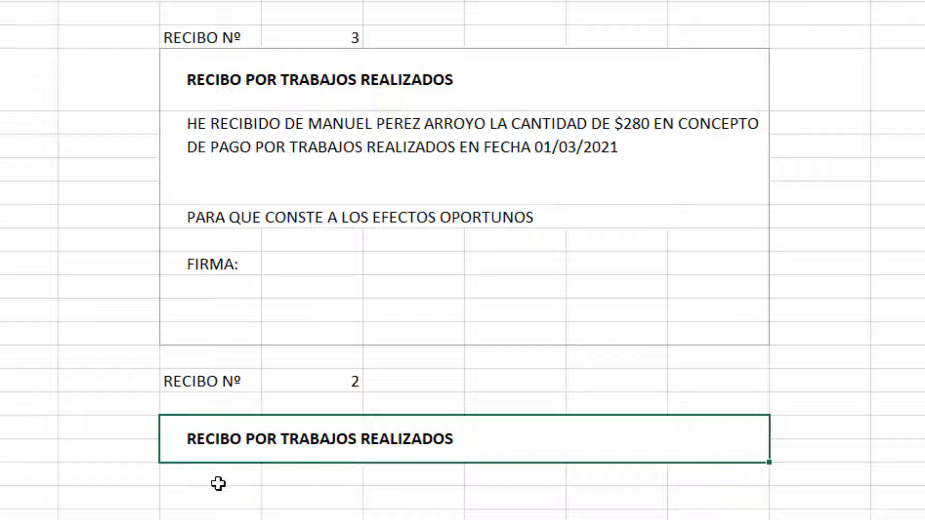
Step: Merge and center a four-row, six-column block below the new title and begin its formula with the text HE RECIBIDO DE followed by &
drag(219, 481, 680, 446)
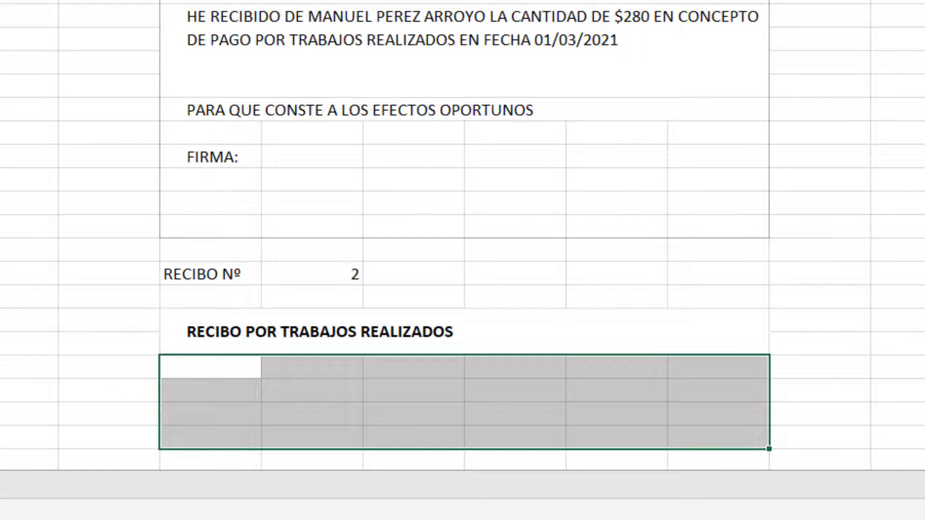
scroll(727, 321, down, 1)
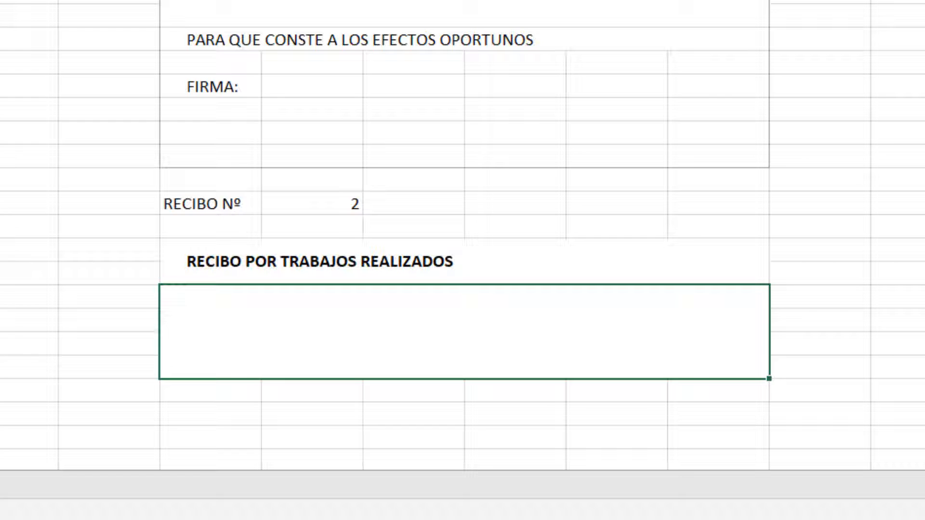
text(="h)
key(BackSpace)
text(he)
key(BackSpace)
key(BackSpace)
key(BackSpace)
text(HE RECI)
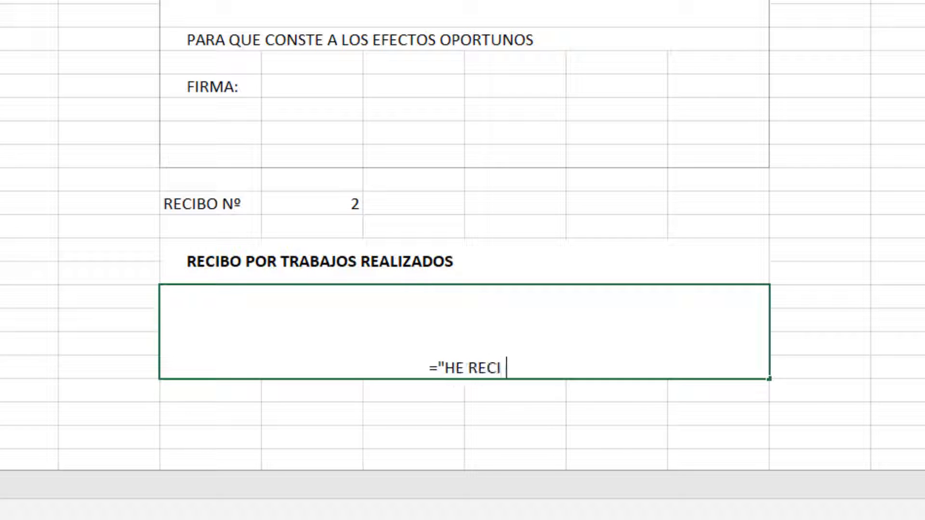
text(BIDO DE)
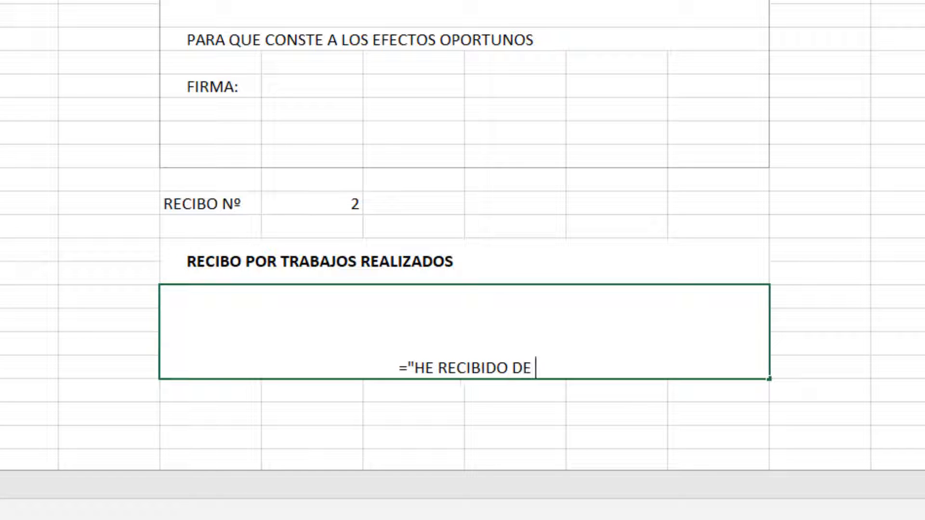
text( &)
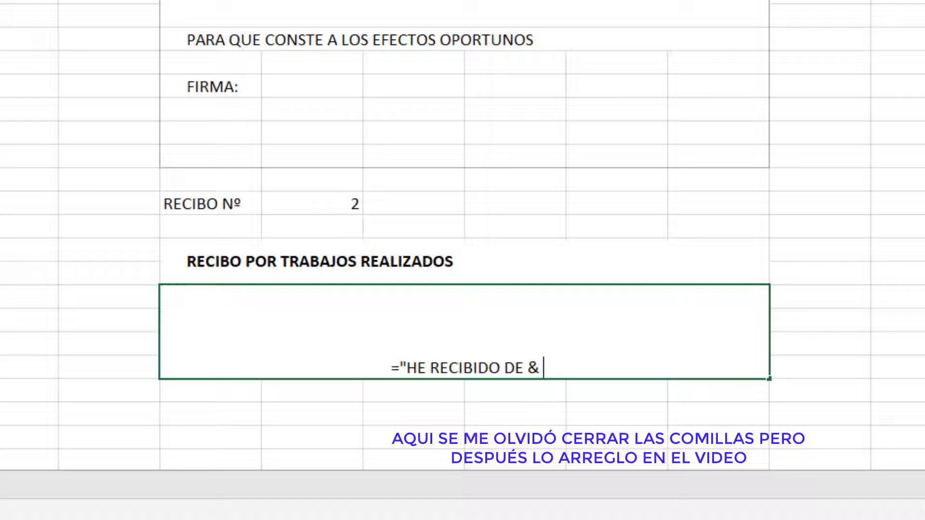
Step: Add a BUSCARV function to the formula with the new receipt number cell H19 as its lookup value
text( B)
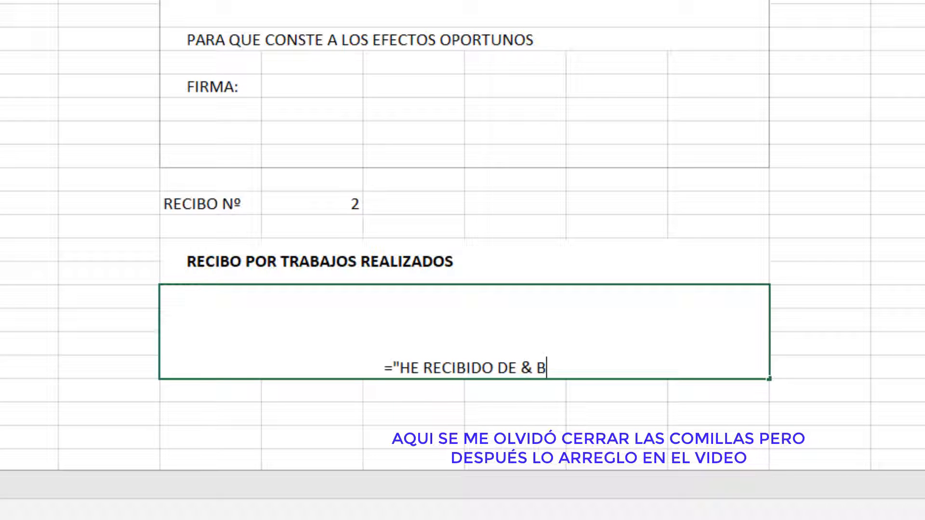
text(USVV)
key(BackSpace)
key(BackSpace)
text(C)
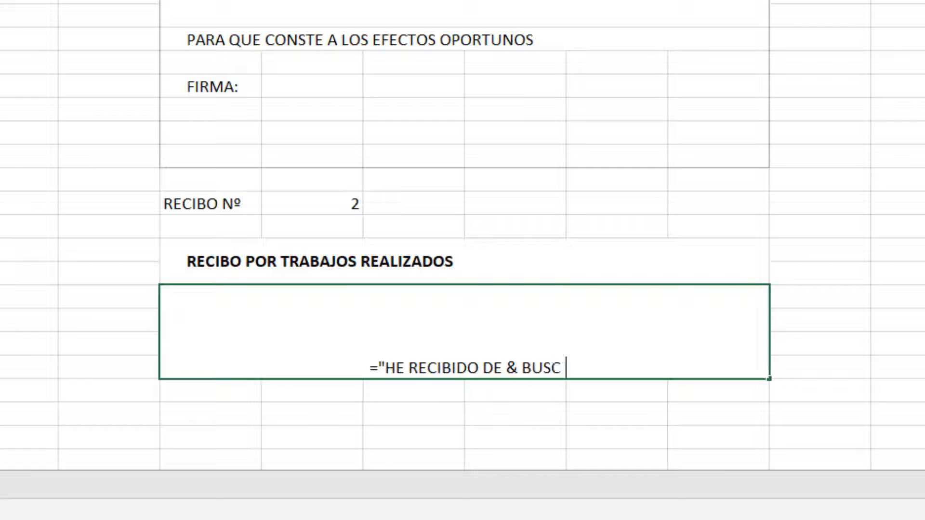
text(ARV()
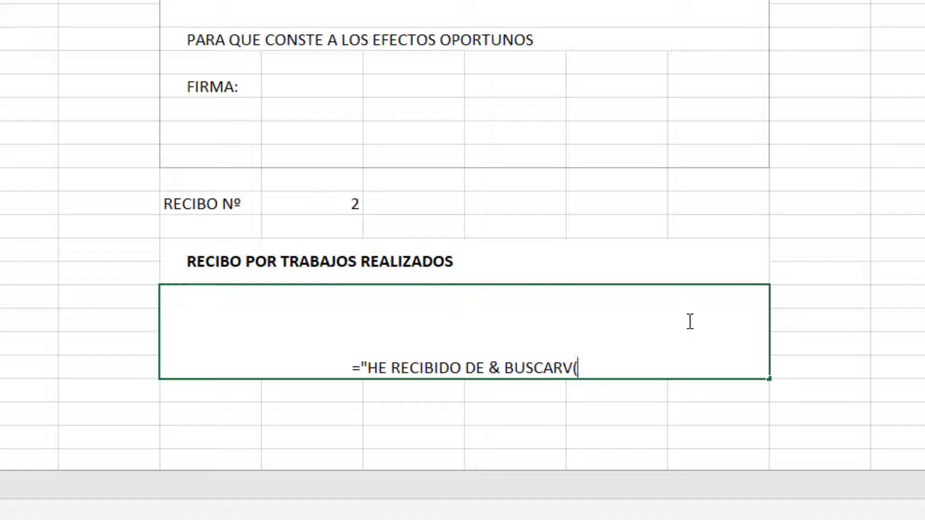
click(325, 201)
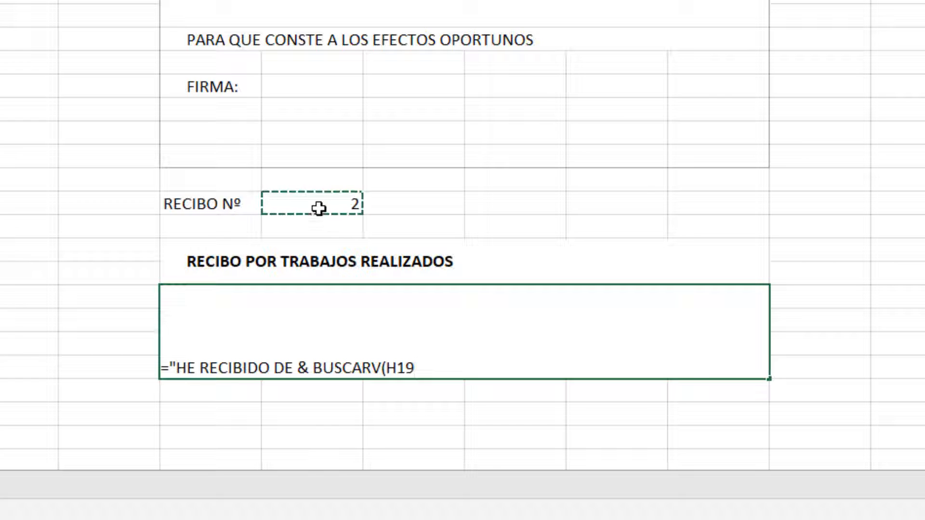
text(;)
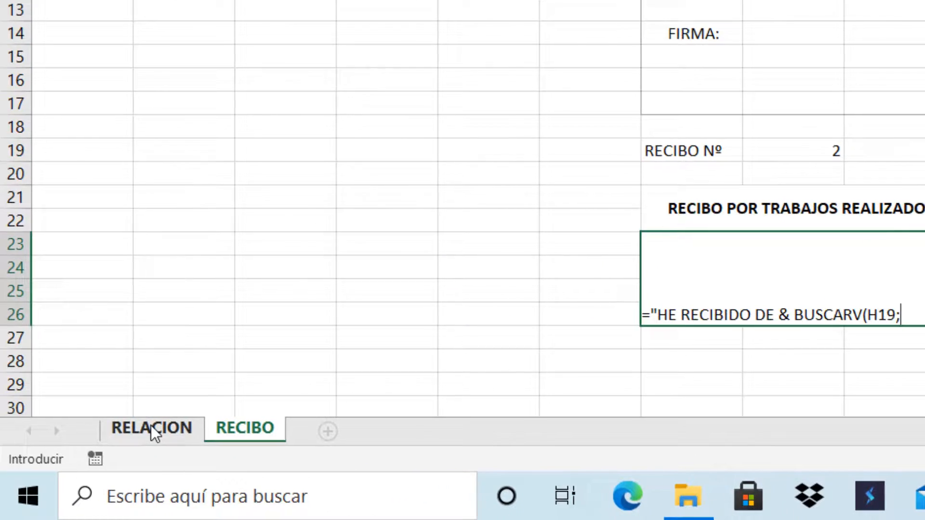
Step: Complete the BUSCARV arguments with the range G7:K25 on the RELACION sheet, column 2 and FALSO
click(151, 431)
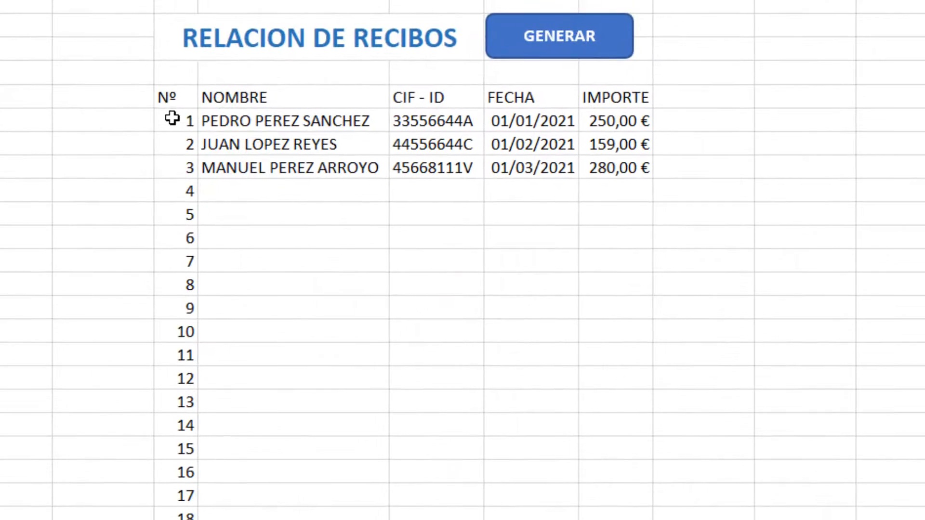
drag(171, 117, 643, 316)
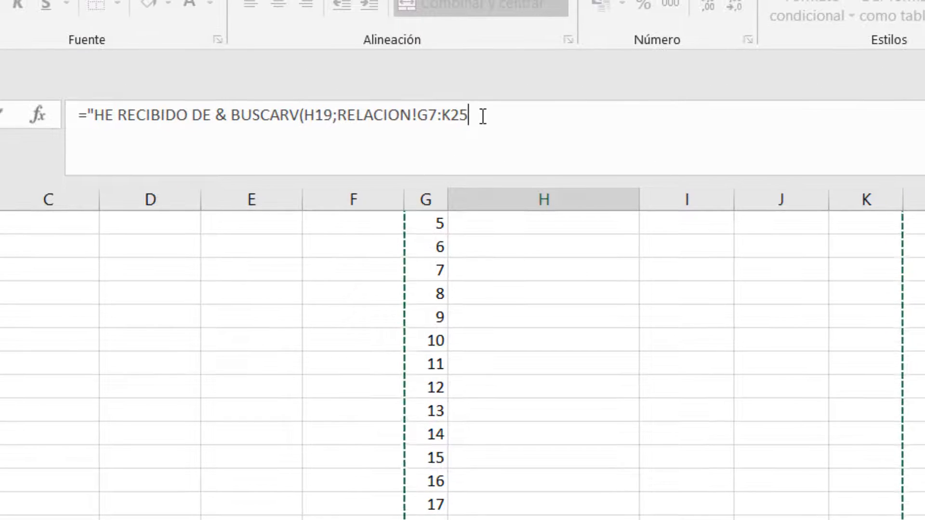
click(482, 117)
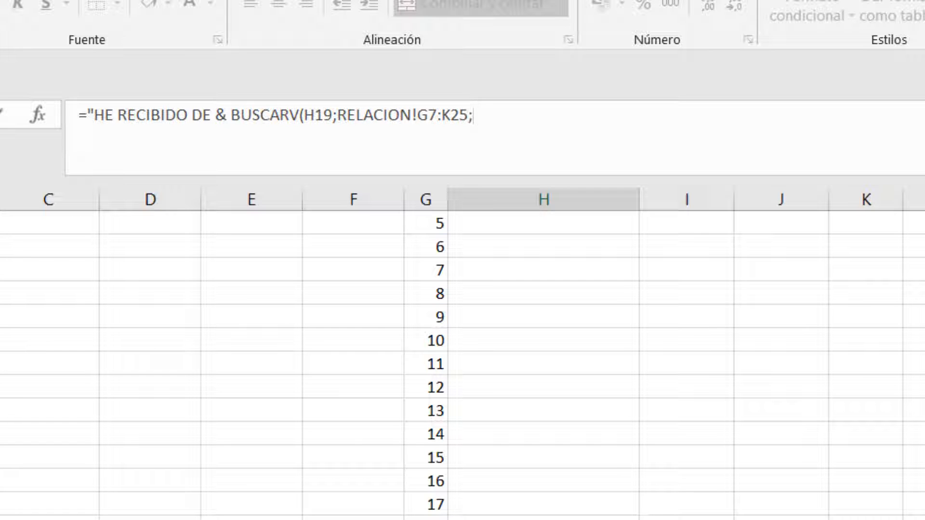
scroll(463, 366, up, 3)
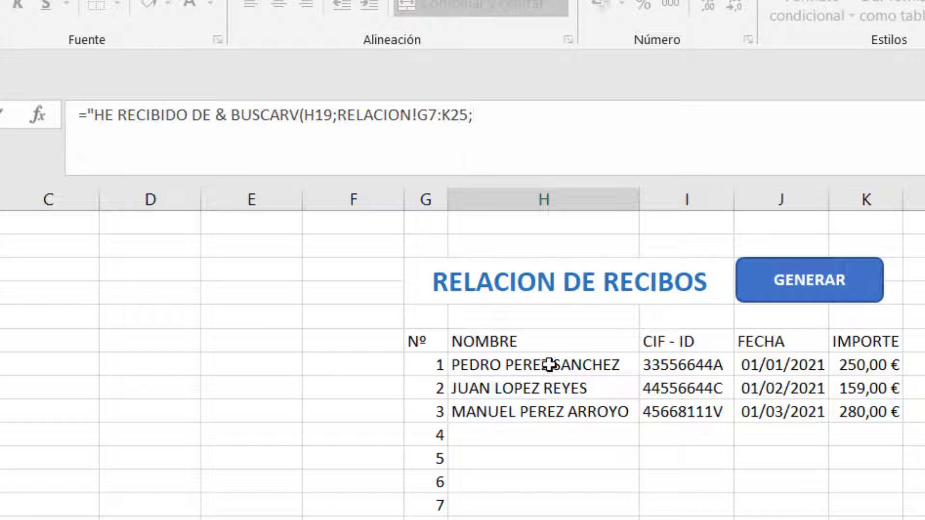
text(2;FALSO))
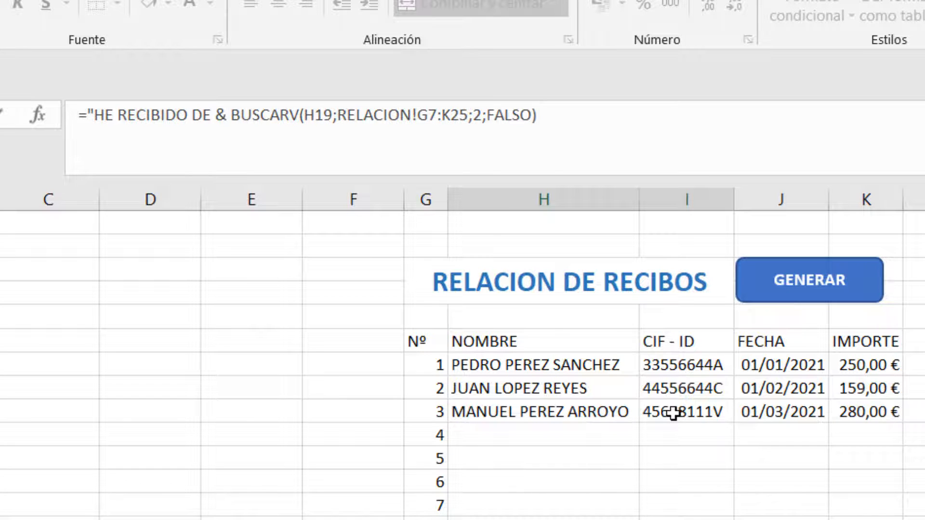
Step: Try to commit the formula, decline the suggested correction, and add the missing closing quotation mark after HE RECIBIDO DE
key(Return)
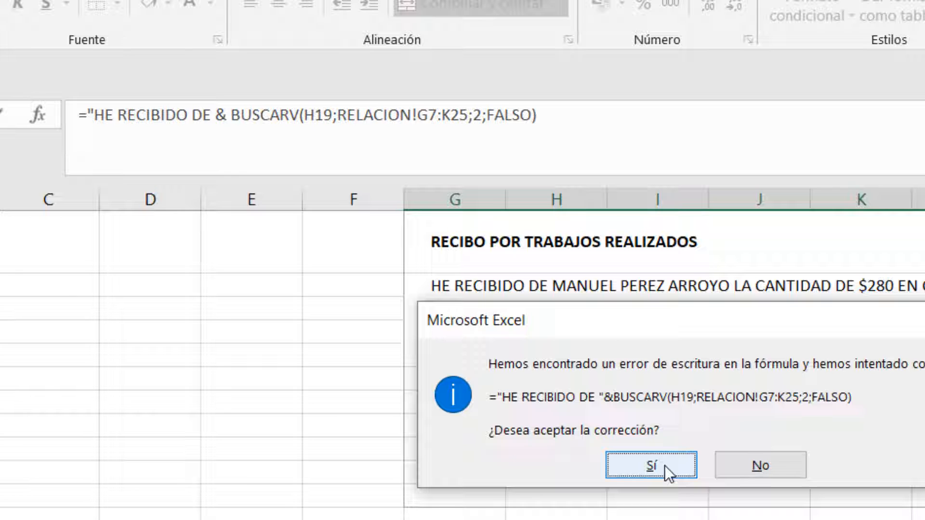
click(764, 470)
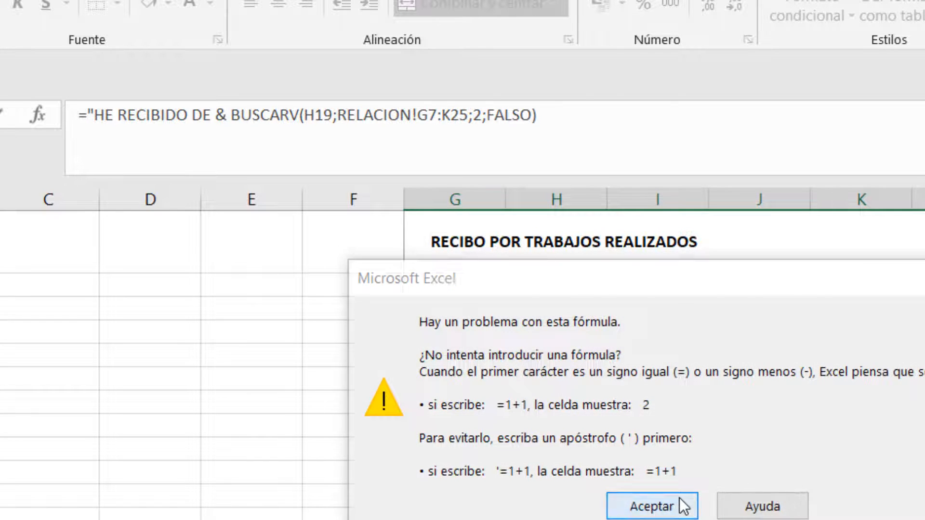
click(683, 507)
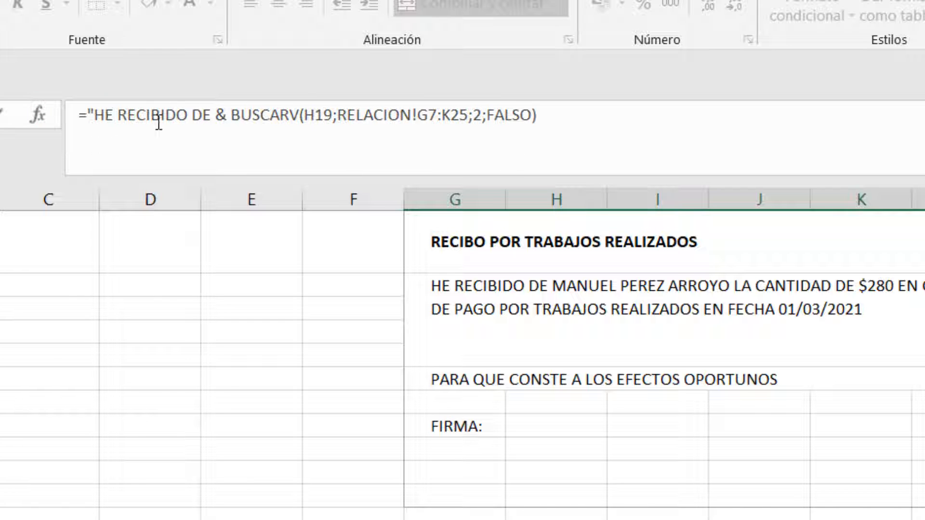
click(213, 114)
text(")
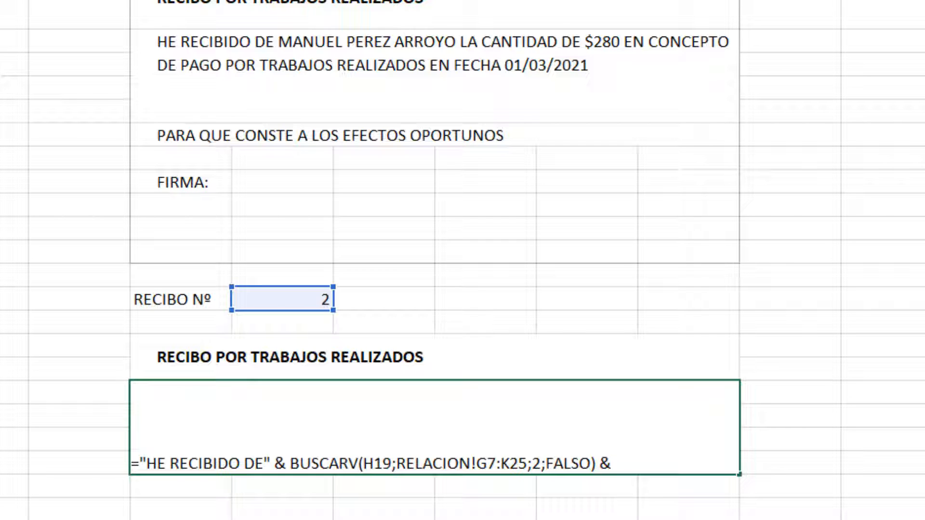
Step: Append the text LA CANTIDAD DE, with a space on either side, to the receipt formula, followed by &
text(")
text( LA CANT)
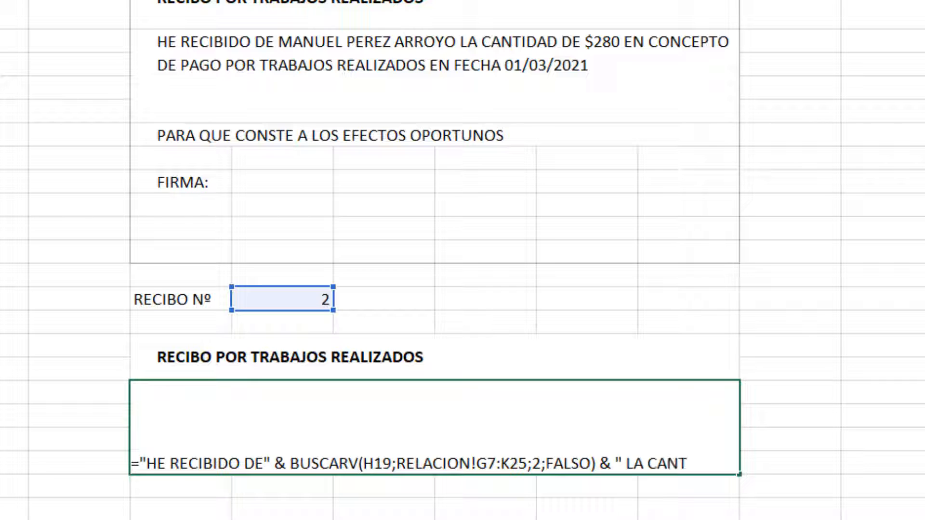
text(IDAD DE)
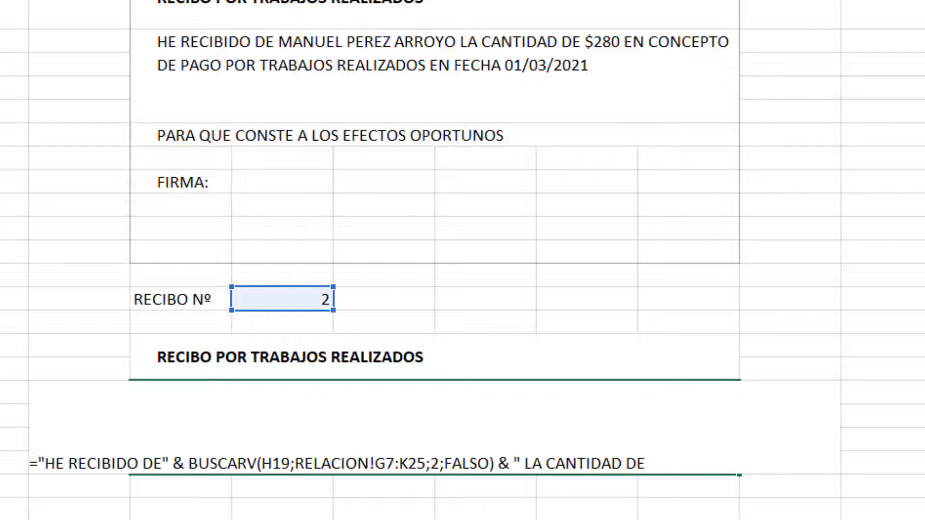
text( "&)
Step: Add a second BUSCARV function to the formula with receipt number cell H19 on the RECIBO sheet as its lookup value
text(BUSCARV)
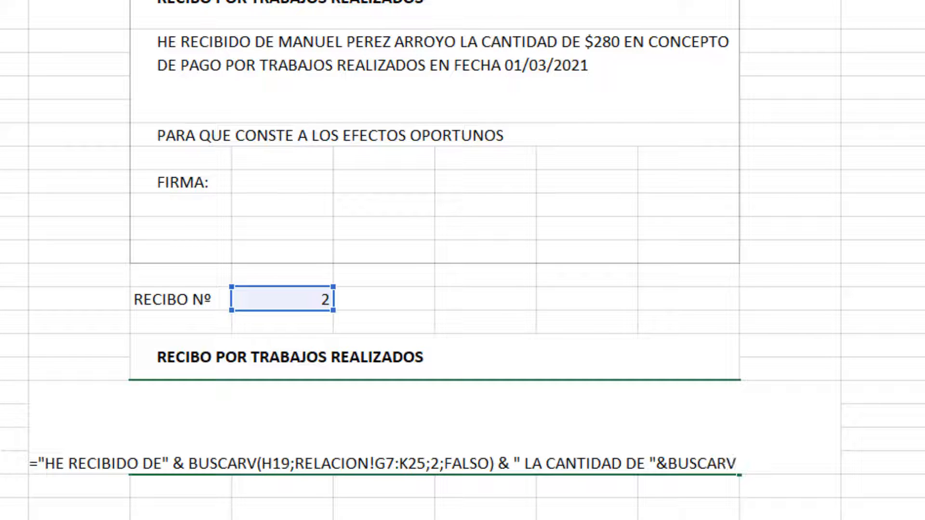
text(()
scroll(335, 167, up, 2)
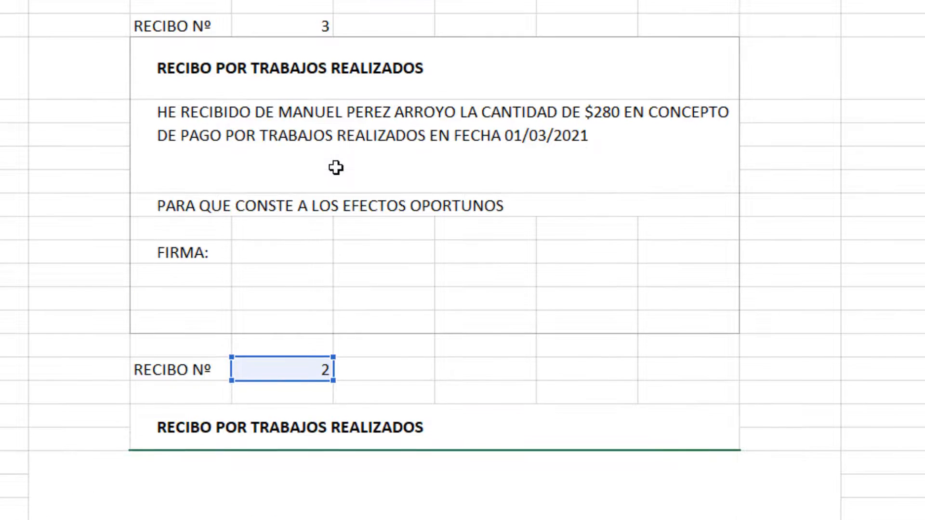
scroll(336, 167, down, 2)
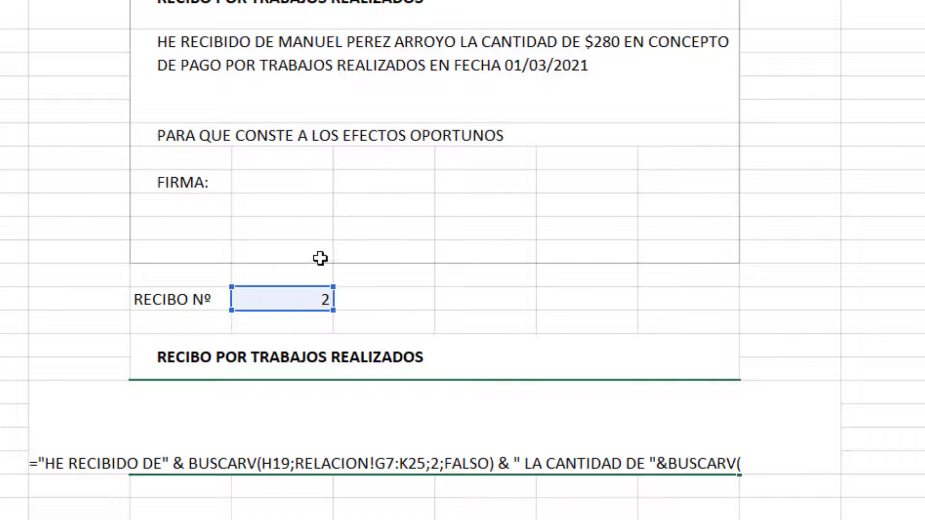
click(290, 294)
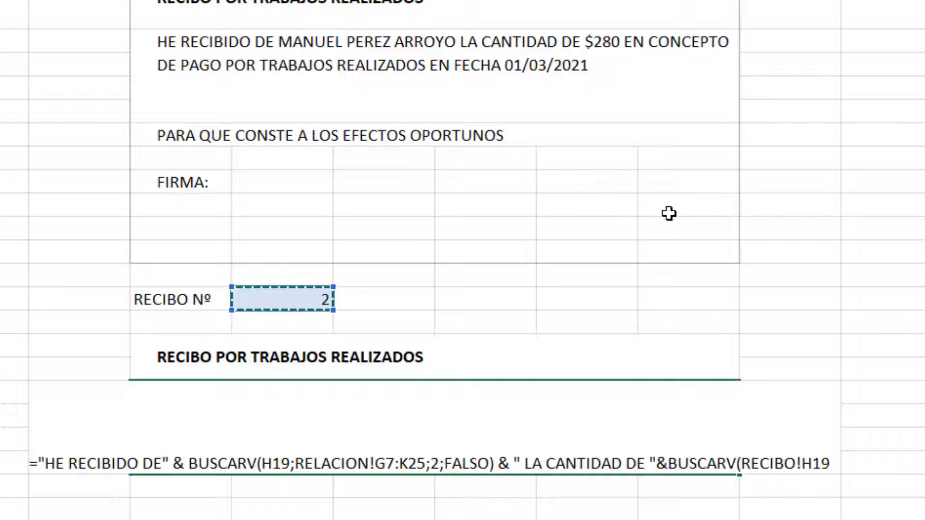
text(;)
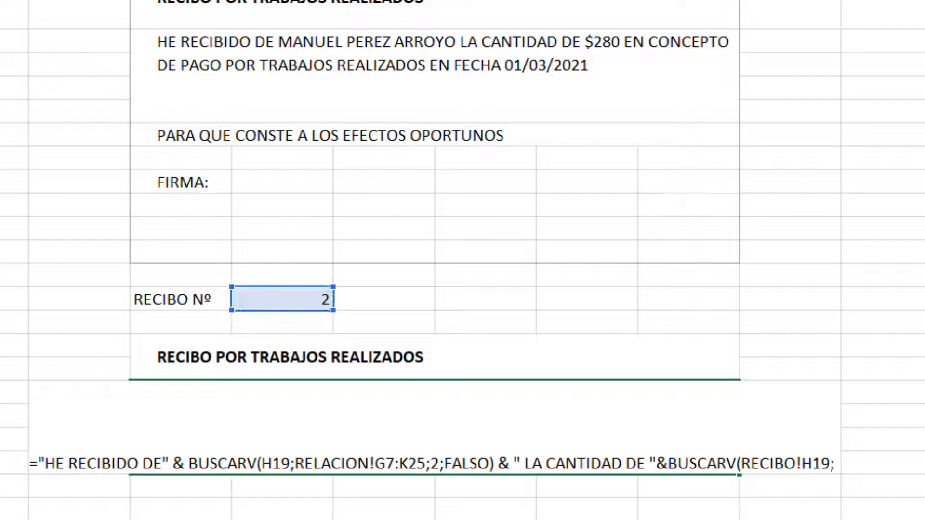
Step: Complete the second BUSCARV with the range G7:K25 on the RELACION sheet, column 5 and FALSO, and commit the formula
key(ctrl+Page_Up)
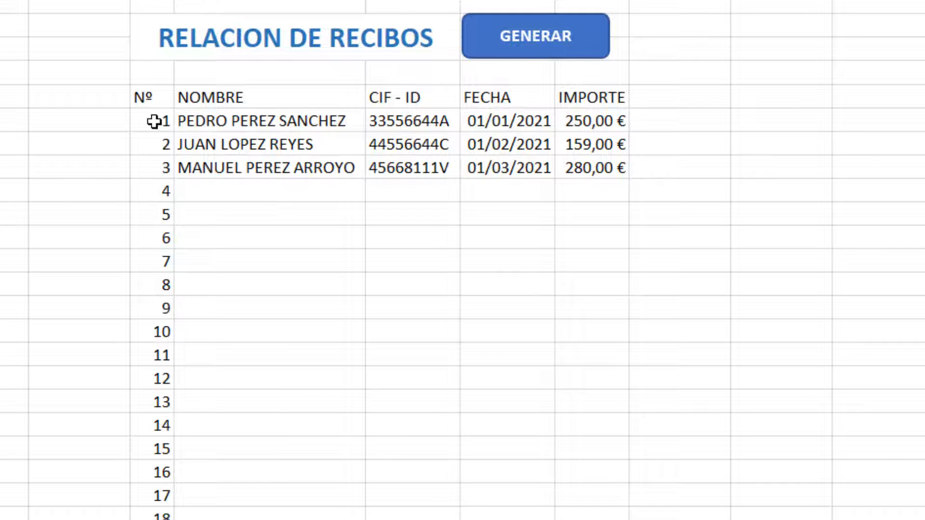
drag(154, 123, 597, 462)
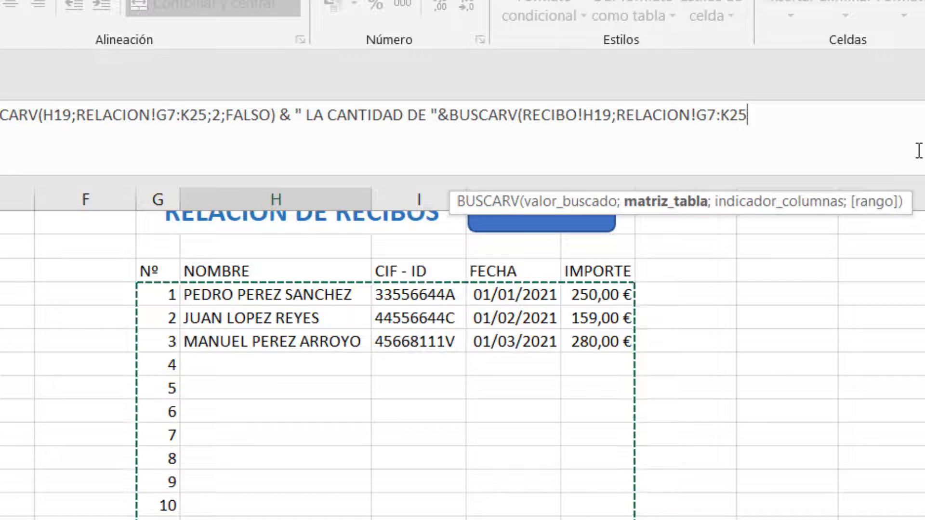
text(;)
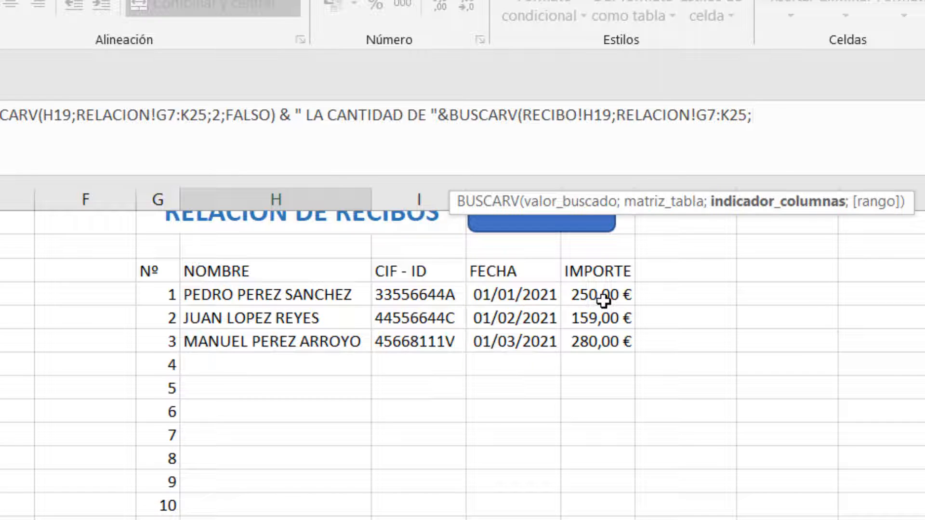
text(5;)
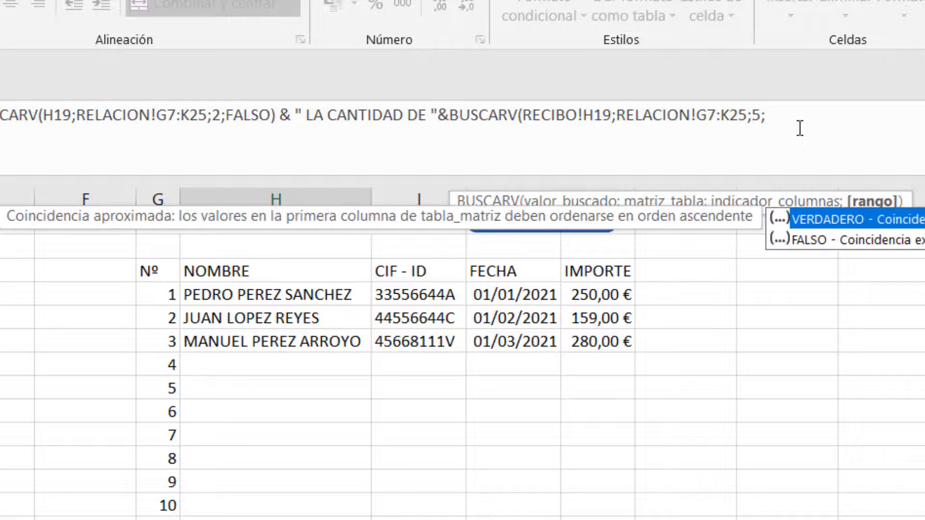
text(FALSO))
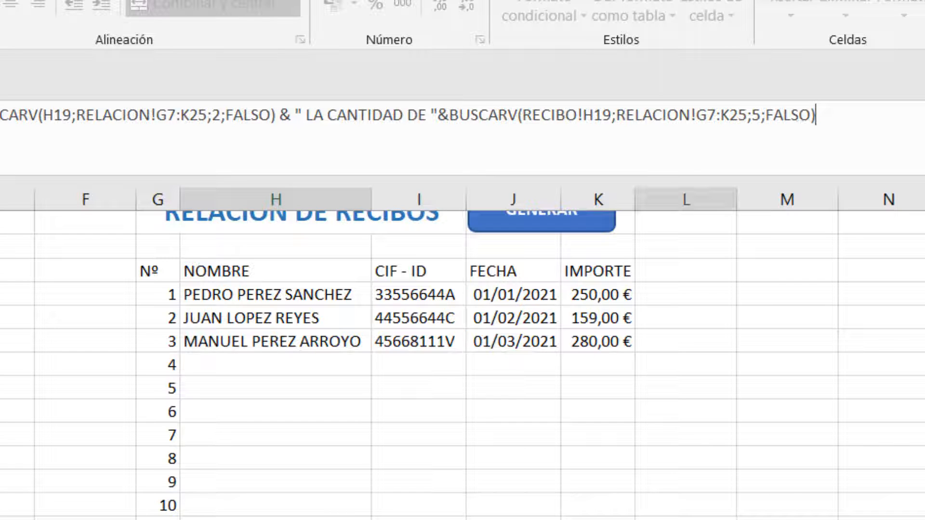
key(Return)
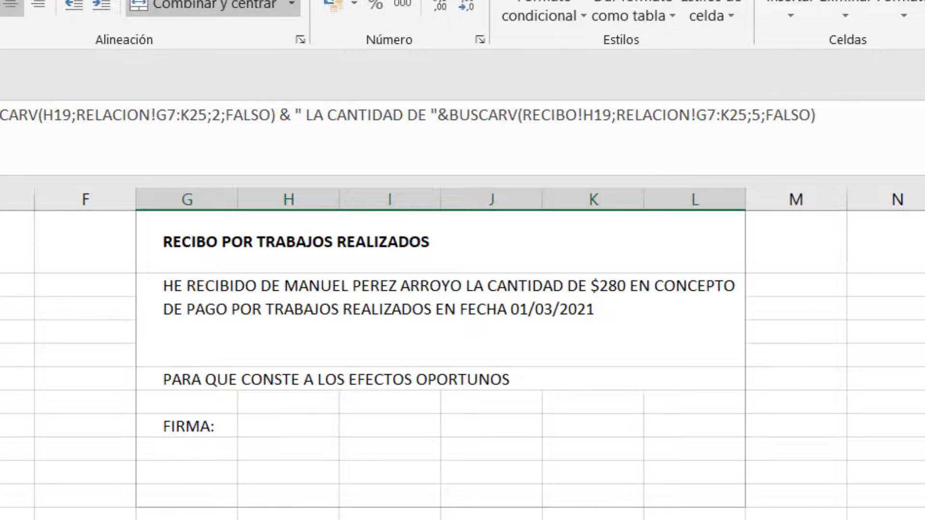
Step: Extend the formula with & and the text EN CONCEPTO DE PAGO POR TRABAJOS REALIZADOS EN FECHA, followed by another &
click(851, 122)
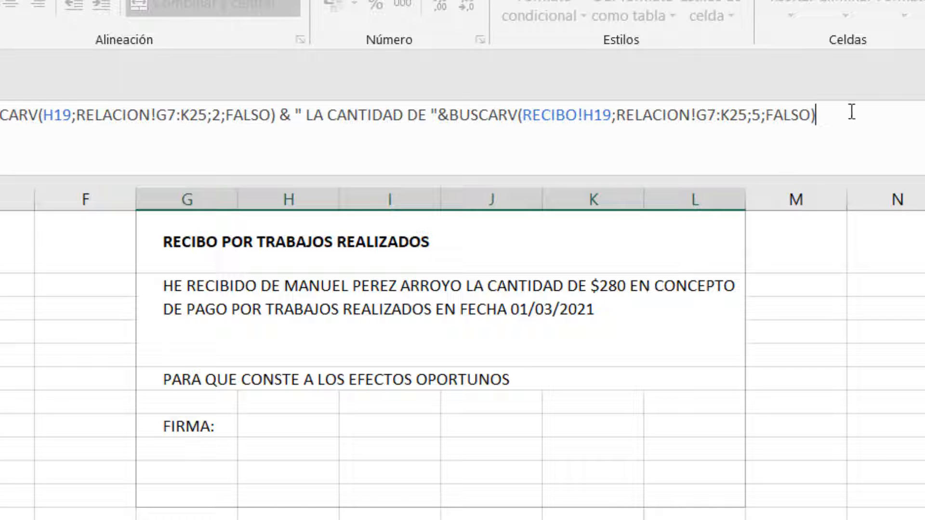
text(& ")
text(ERN)
key(BackSpace)
key(BackSpace)
text(N CONCEPTO )
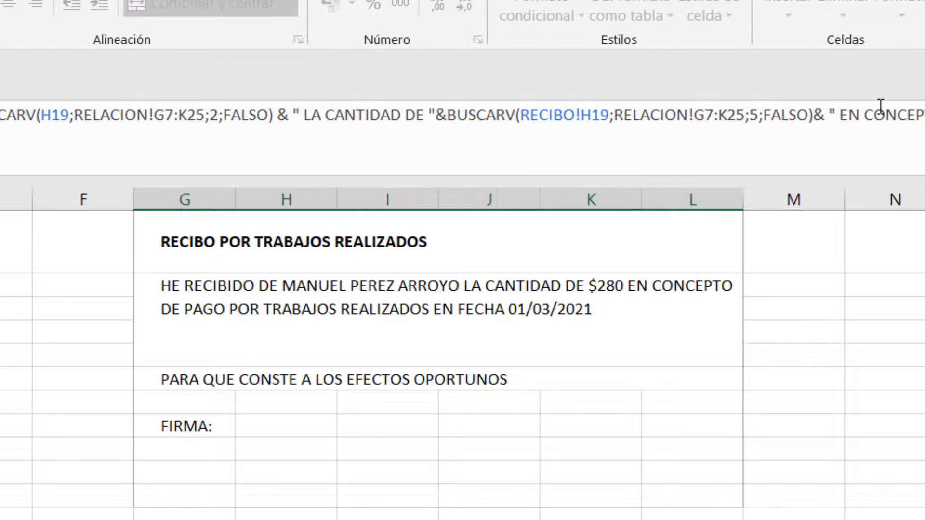
text(DE PAGO )
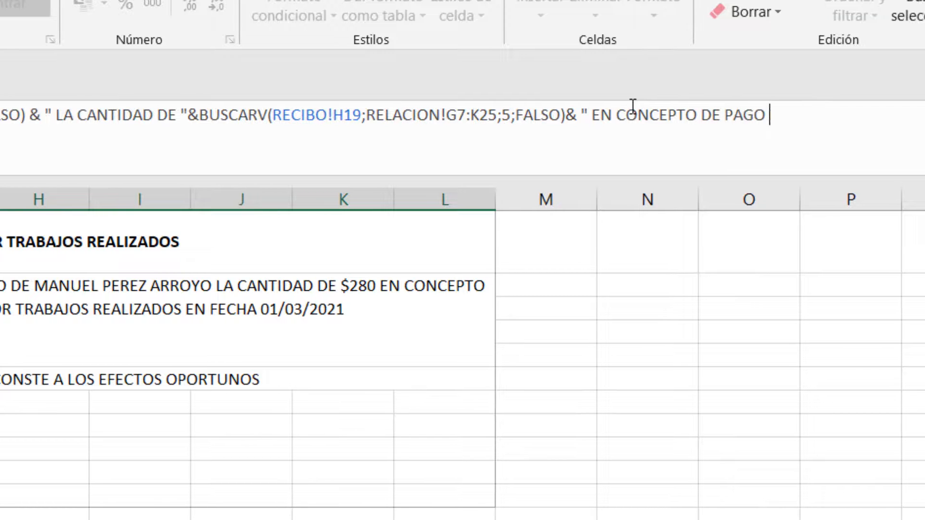
text(POR TRABAJOS RE)
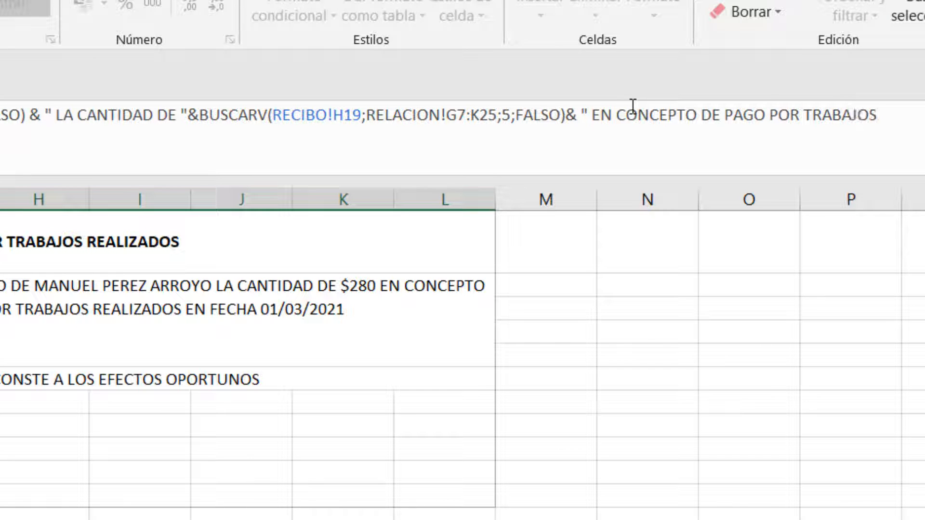
text(ALIZAD)
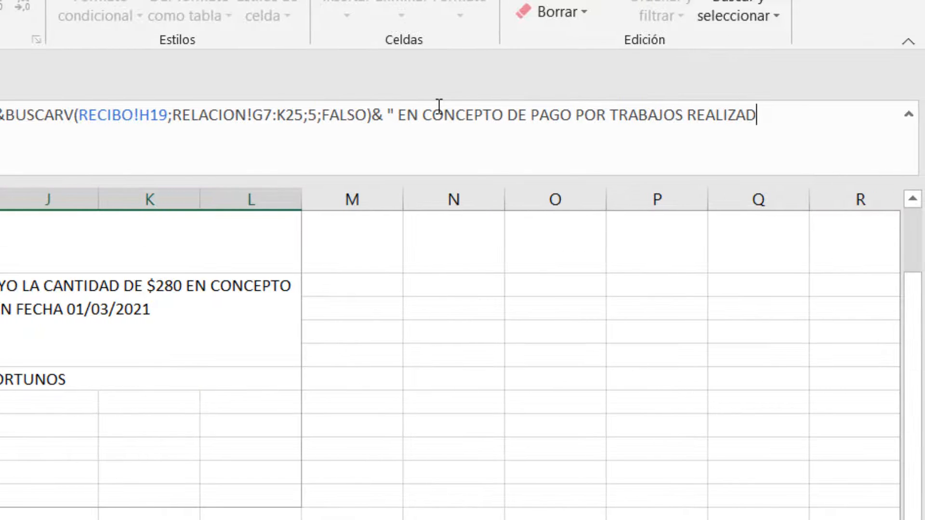
text(OS EN FECHA)
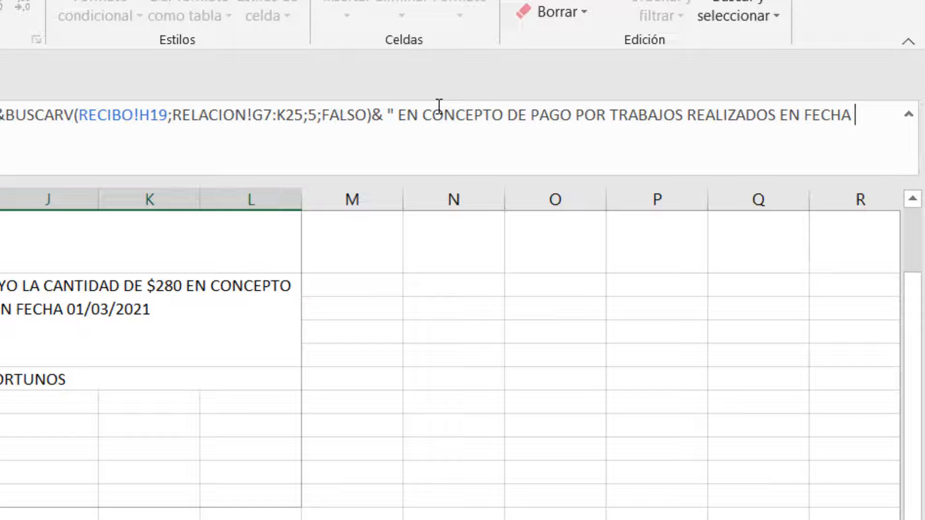
key(BackSpace)
text(" &)
Step: Add a TEXTO function containing a nested BUSCARV with receipt number cell H19 as its lookup value
text(TEXTO)
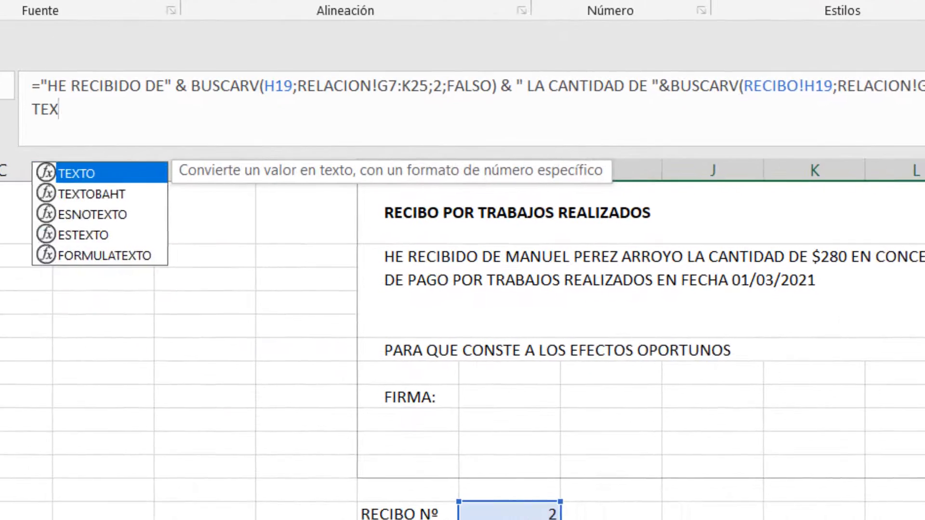
text(()
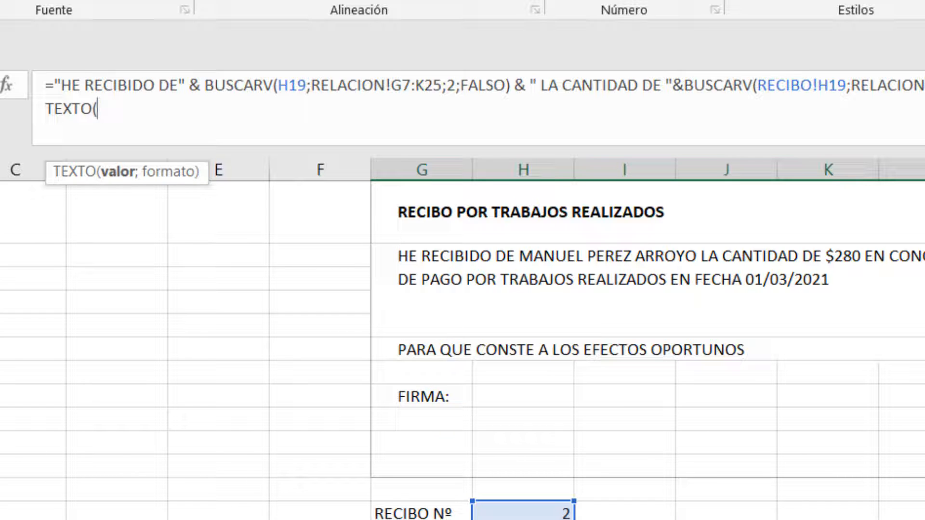
text(BUSCAR)
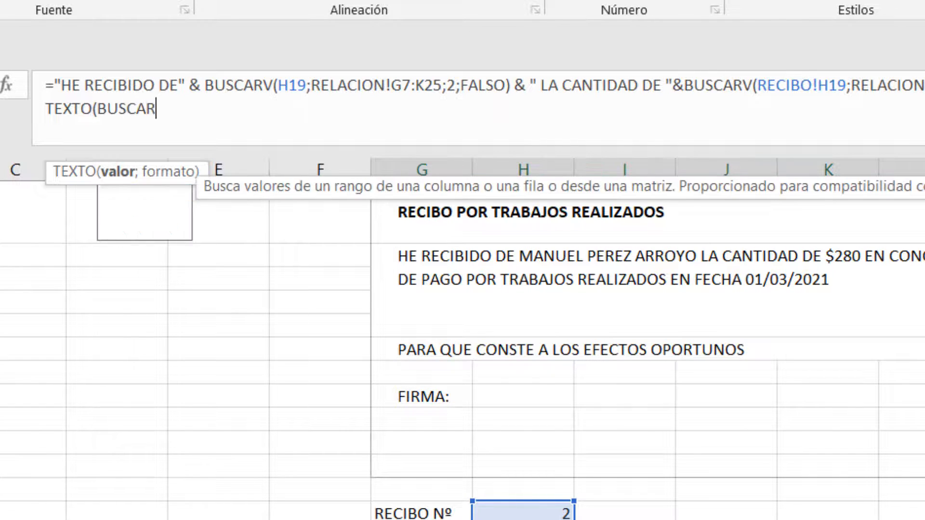
text(V()
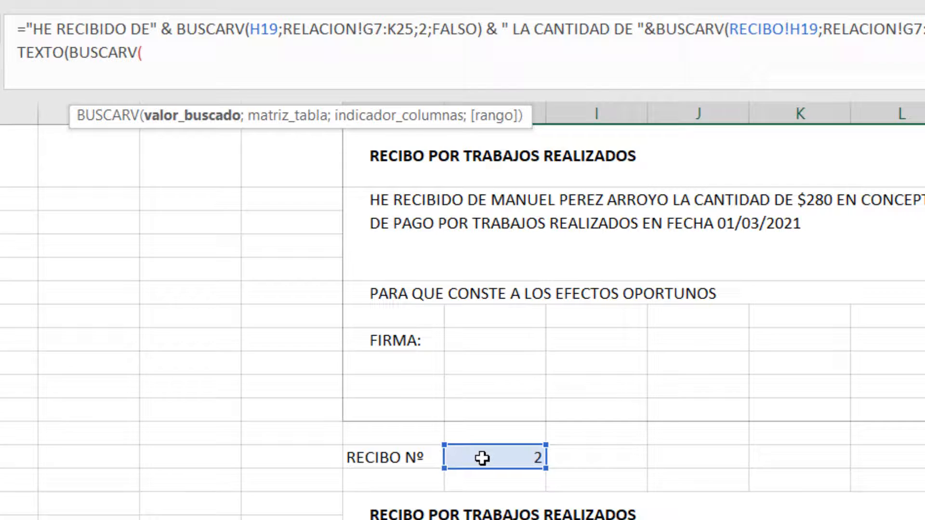
click(510, 513)
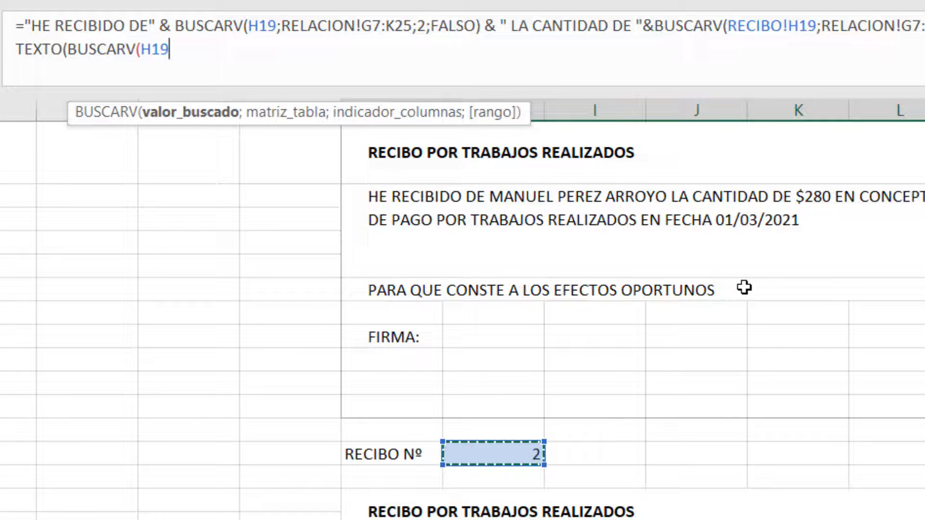
Step: Complete the nested BUSCARV with the range G7:K25 on the RELACION sheet, column 4 and FALSO, and try to commit the formula
text(;RELACION!)
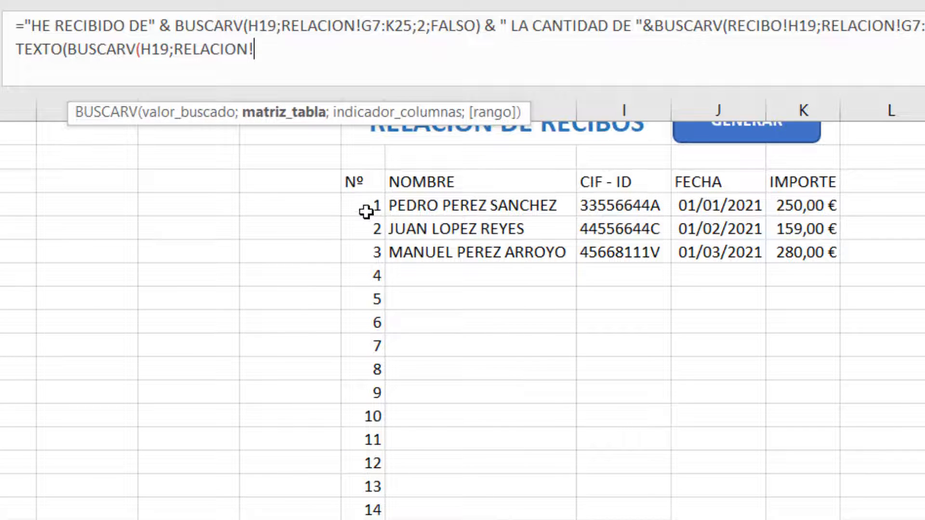
drag(363, 211, 809, 519)
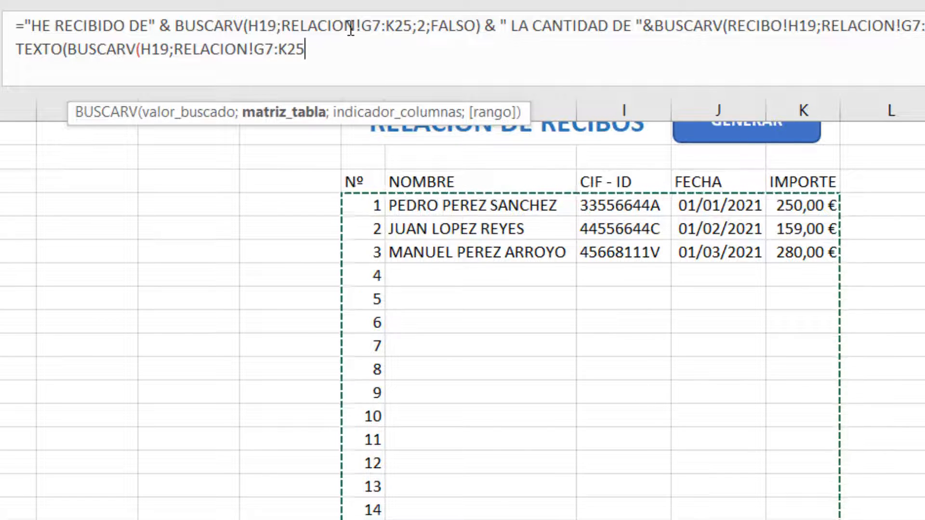
text(;)
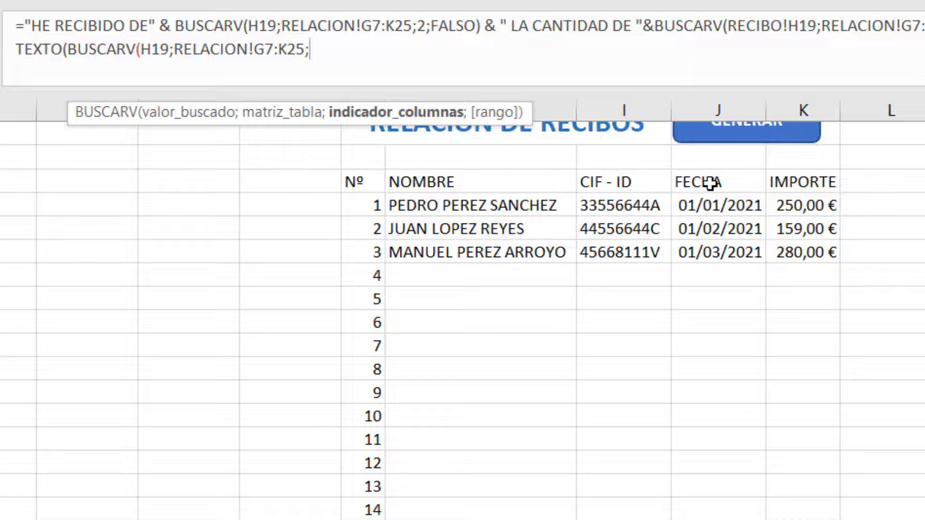
text(4)
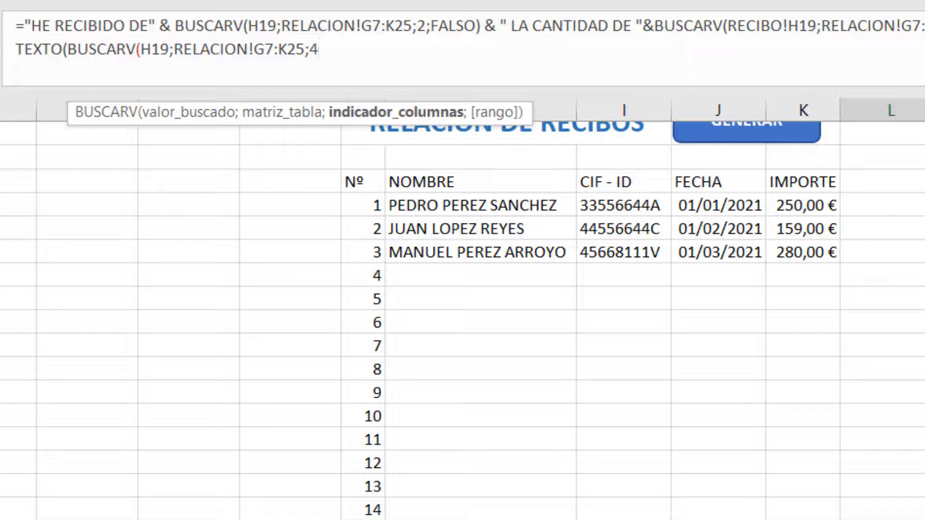
text(;FALS)
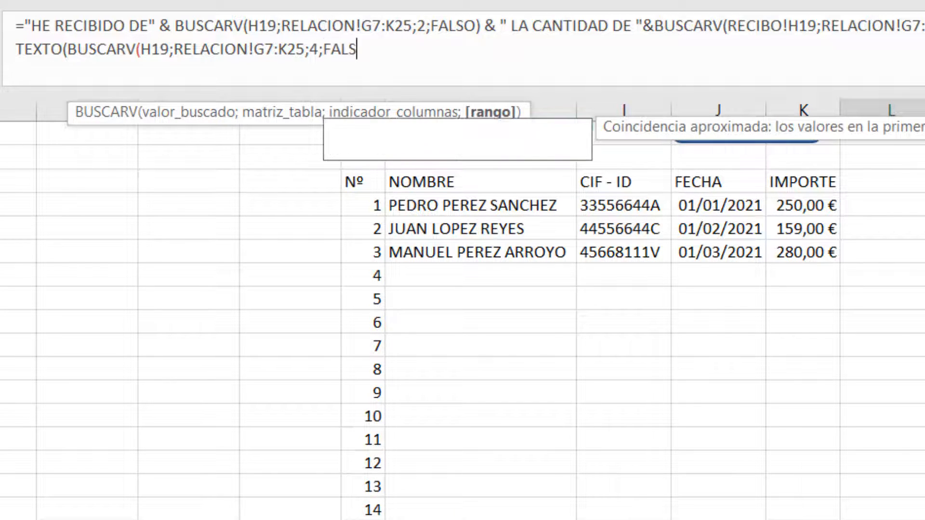
text(O))
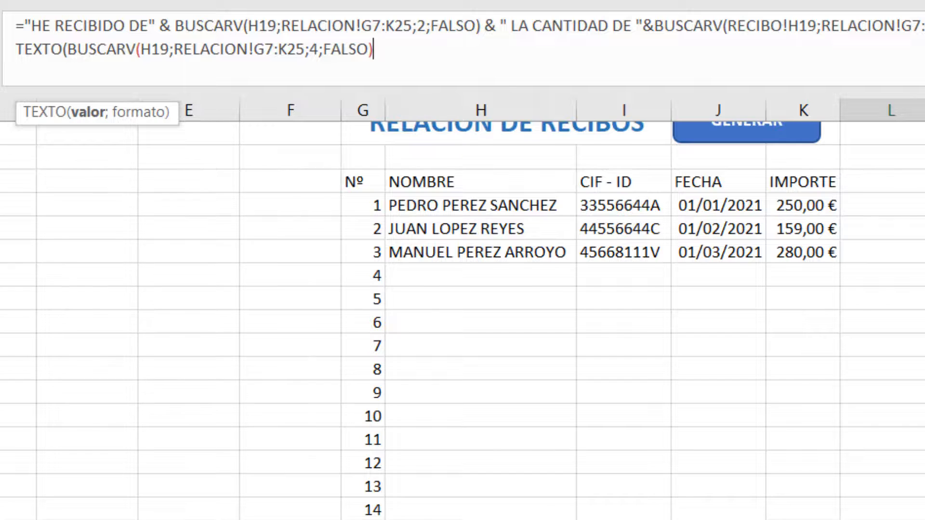
key(Return)
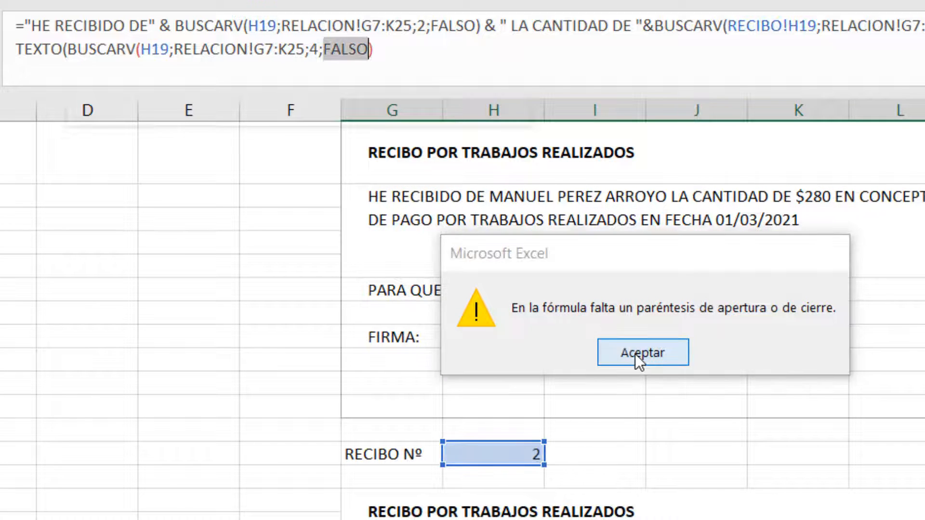
click(635, 354)
Step: Add the date format "DD/MM/AA" as the second argument of the TEXTO function and close its parenthesis
click(414, 46)
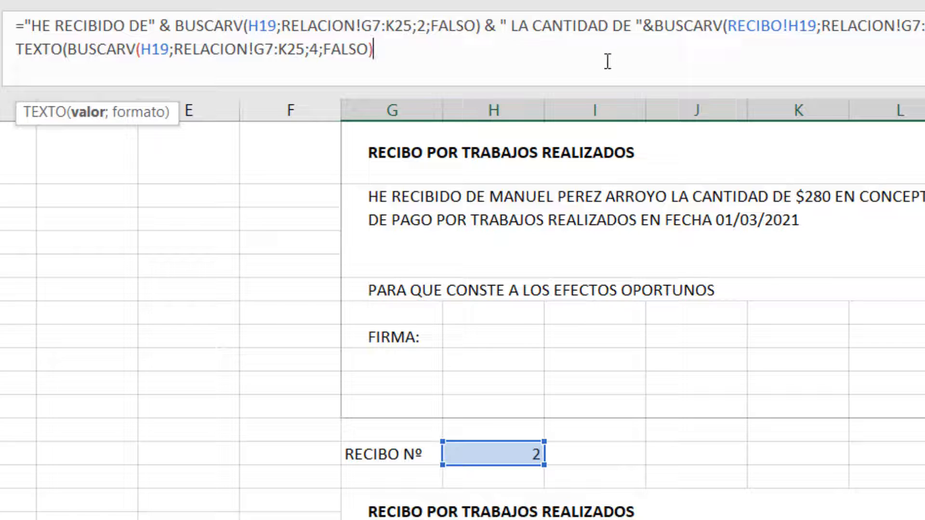
text(;)
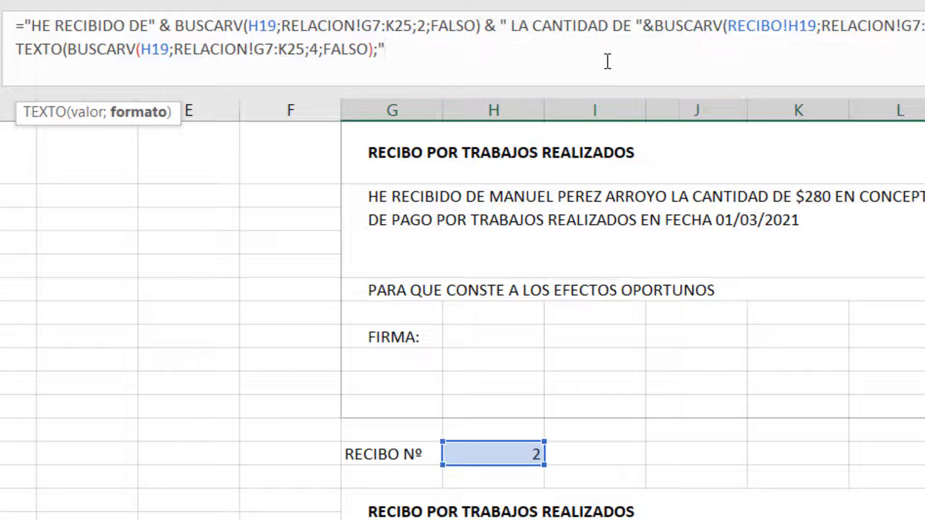
text("DDD)
key(BackSpace)
text(/MM)
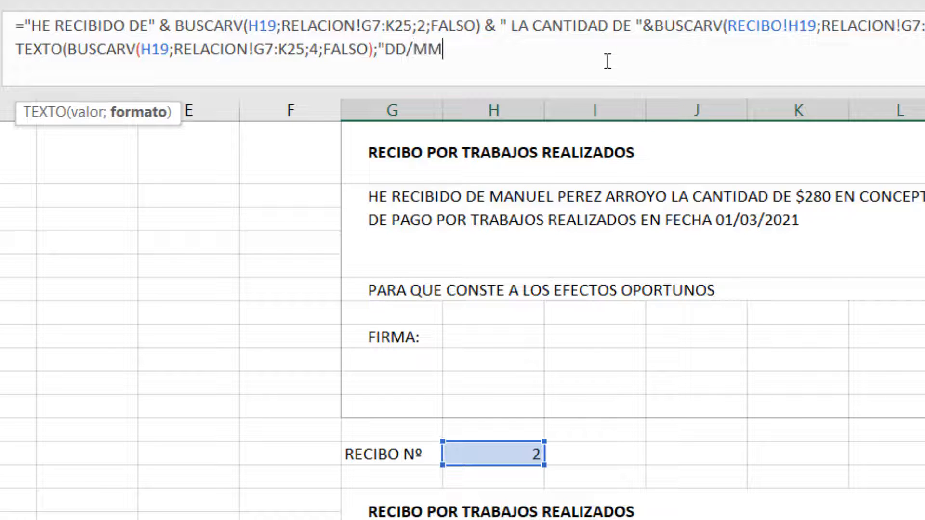
text(/AA)
text("))
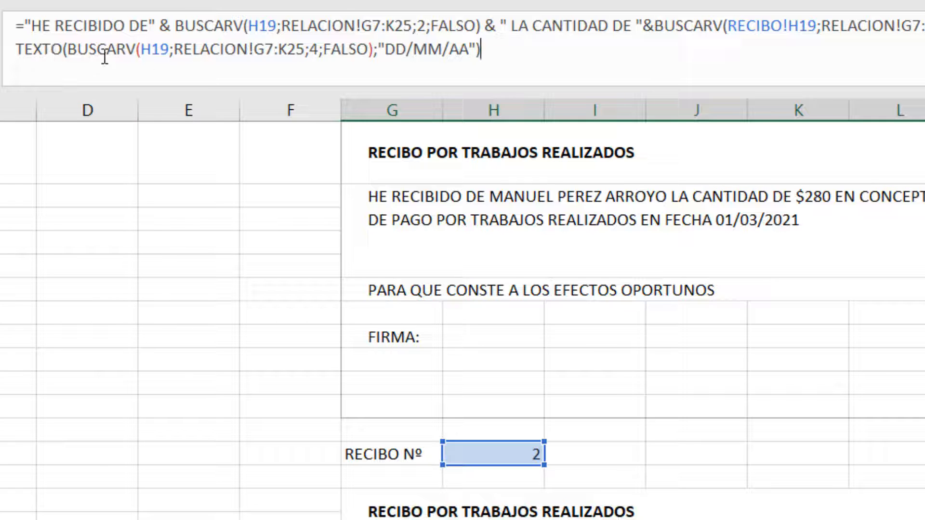
Step: Commit the finished formula and turn on text wrapping for the merged receipt text cell
click(92, 44)
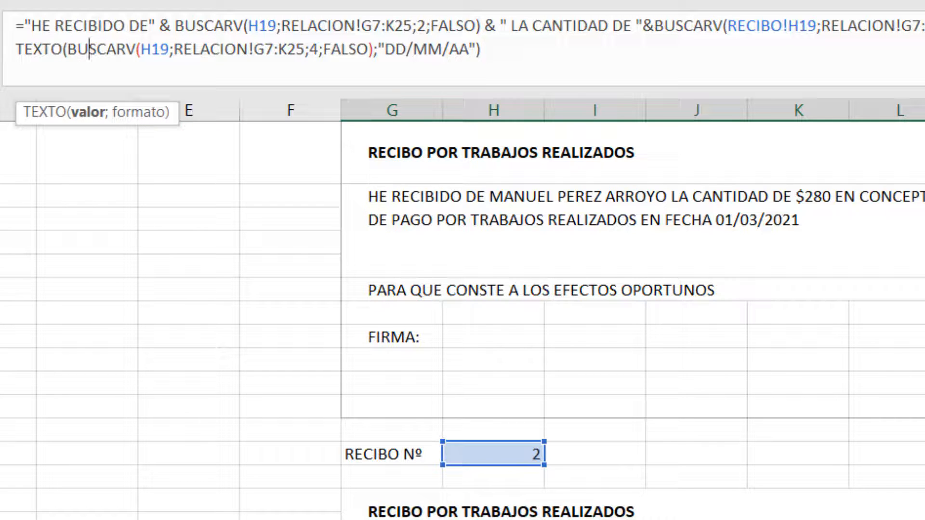
key(Return)
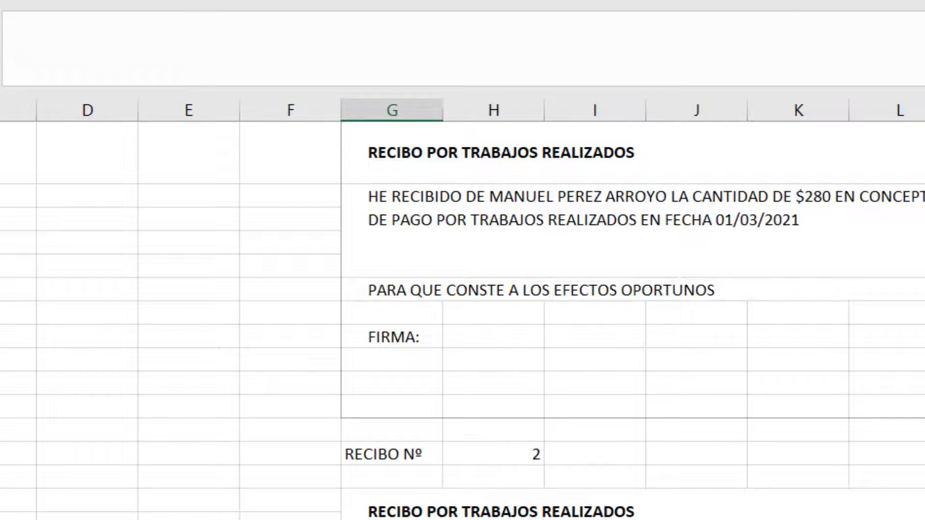
click(863, 519)
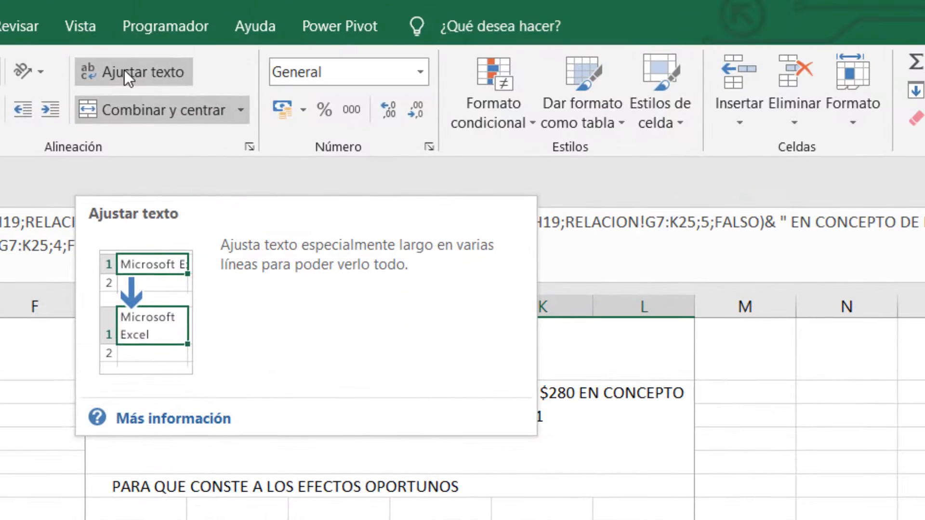
click(131, 68)
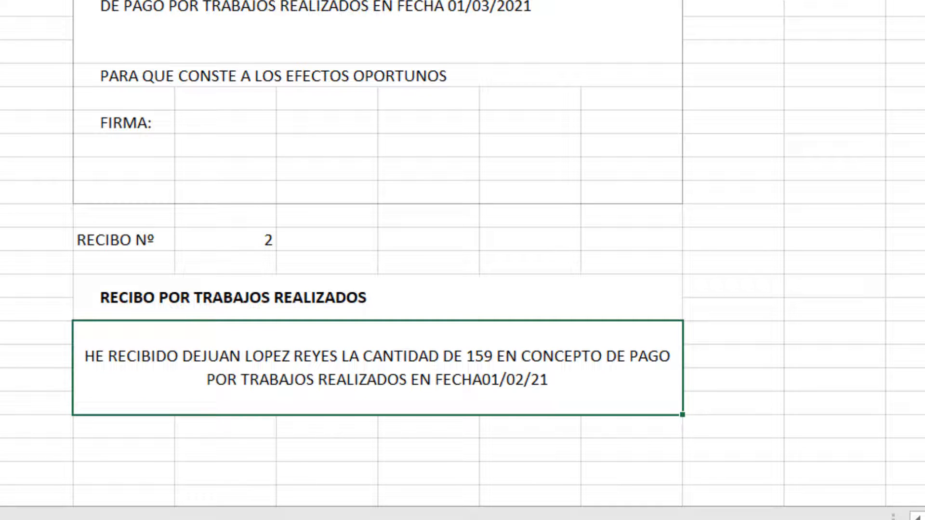
Step: Align the text of the merged formula cell to the left
key(alt+h)
key(a)
key(l)
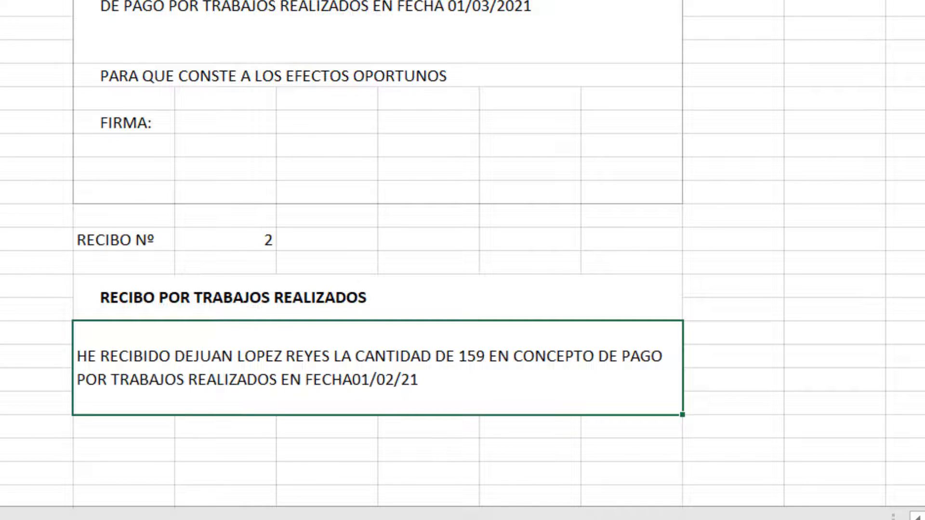
Step: Set the left indent of the merged receipt text cell to 2
click(864, 351)
click(356, 361)
right_click(356, 360)
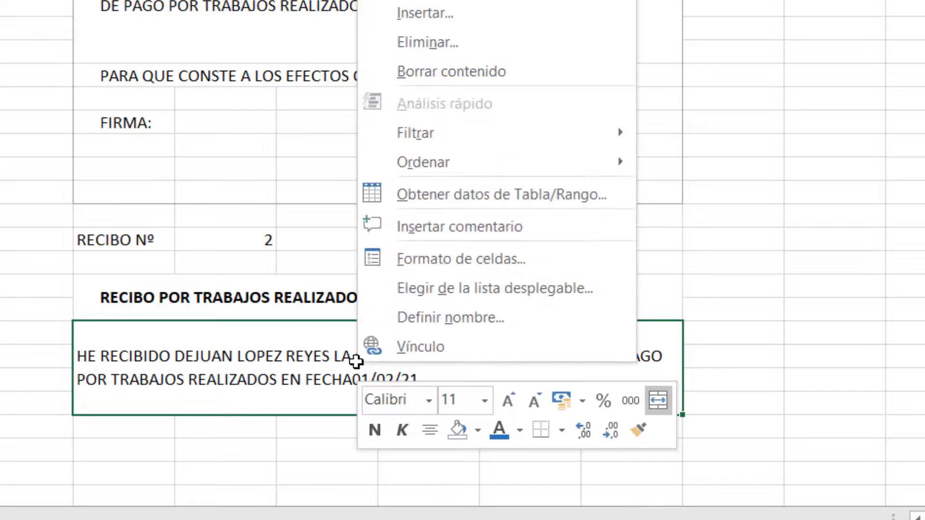
click(423, 255)
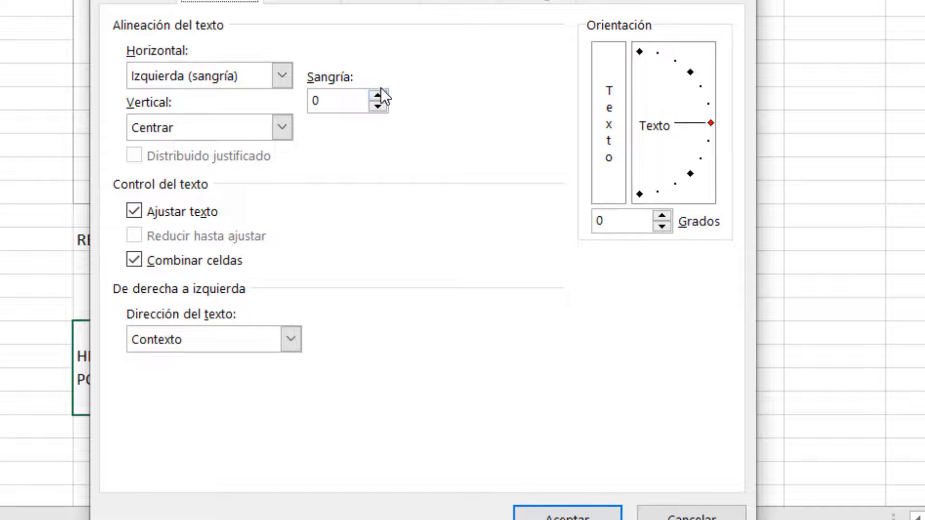
click(380, 93)
click(381, 93)
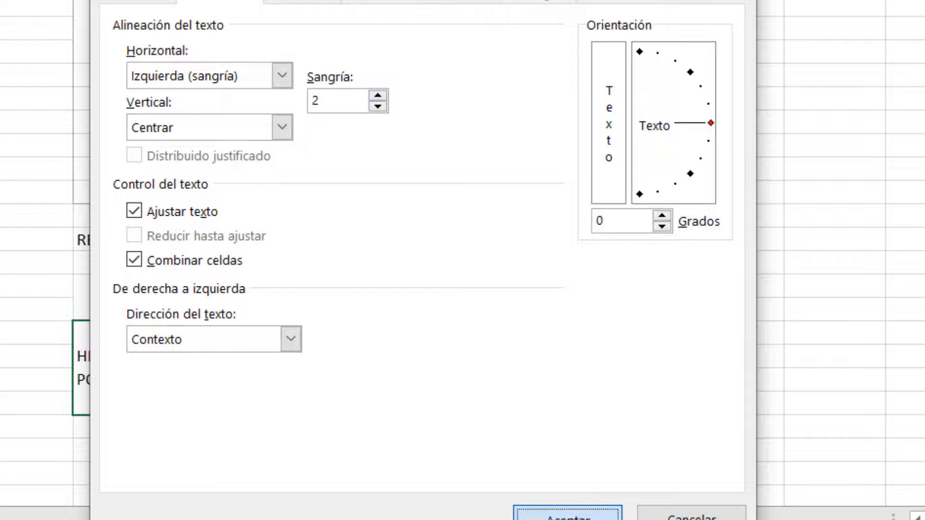
click(554, 514)
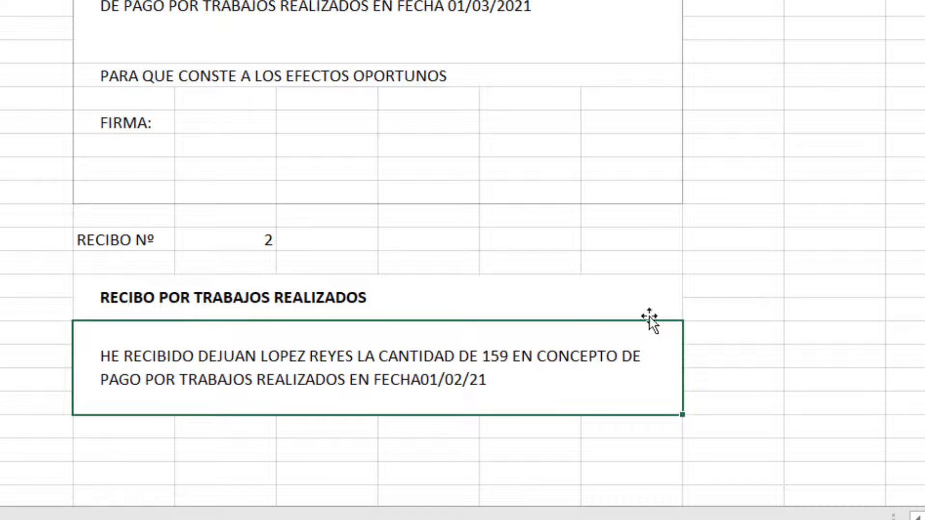
click(793, 267)
Step: Insert the text " CON Nº ID O CIF " followed by & before the LA CANTIDAD DE text in the receipt formula
click(443, 372)
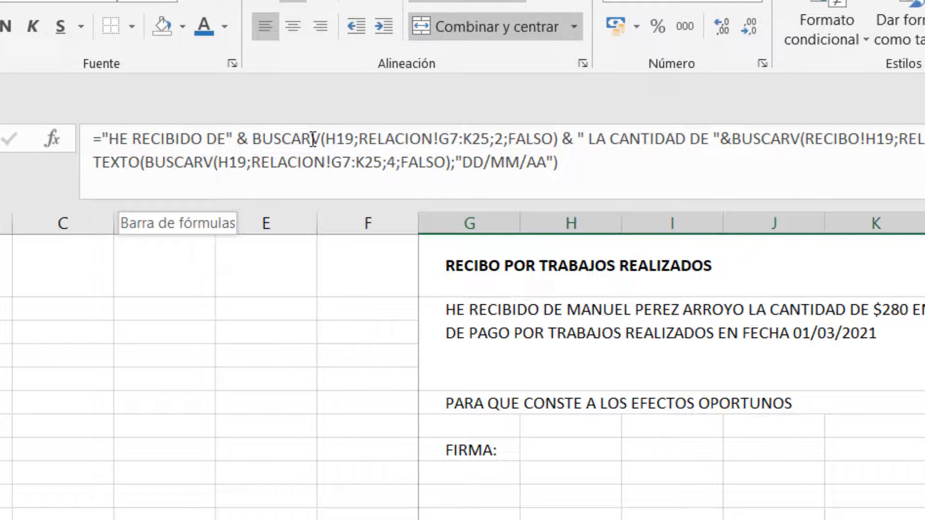
click(573, 139)
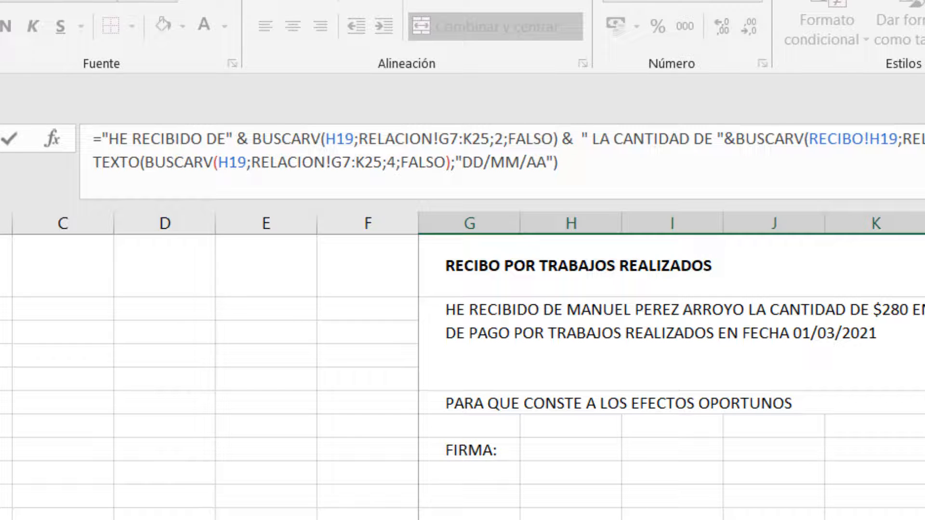
text(" )
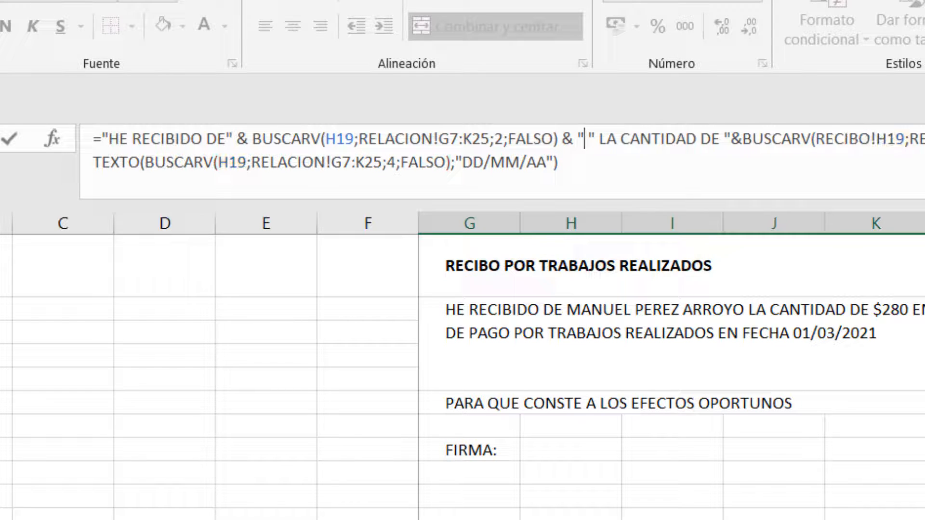
text(CON  )
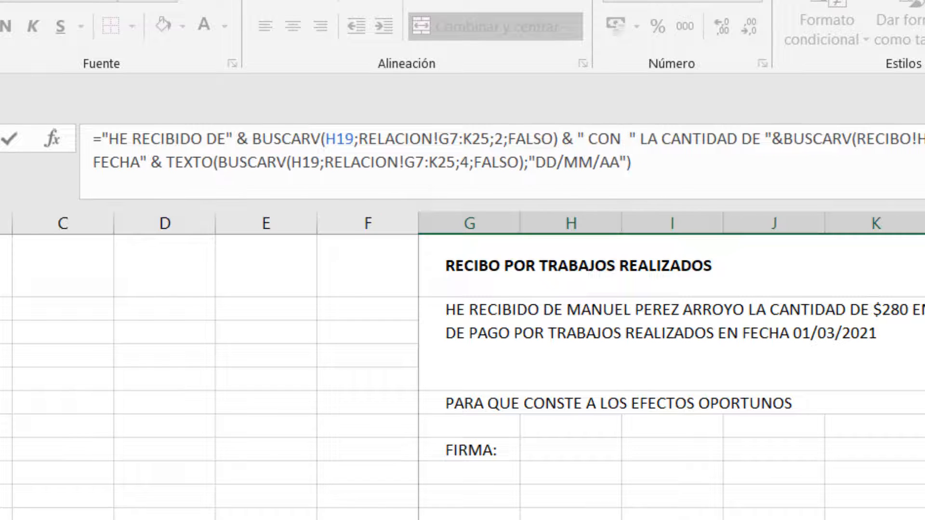
text(Nº )
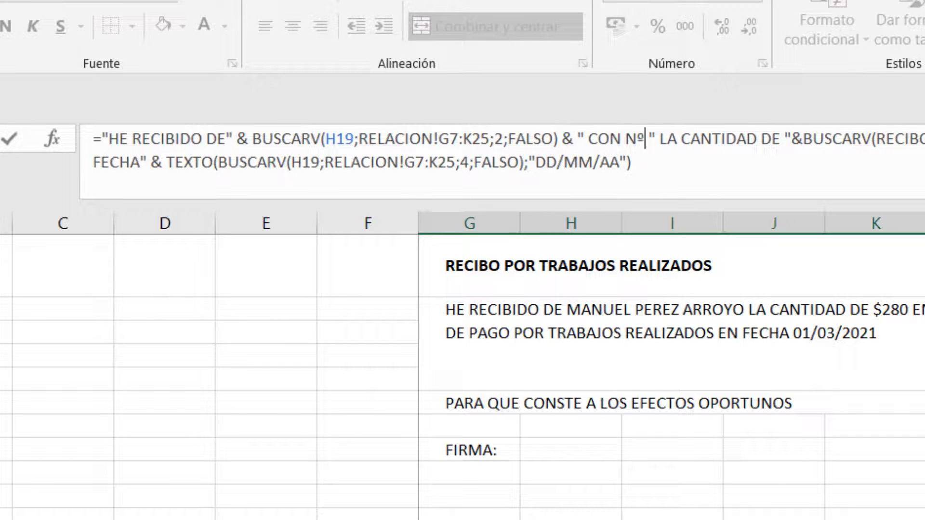
text(ID O CIF)
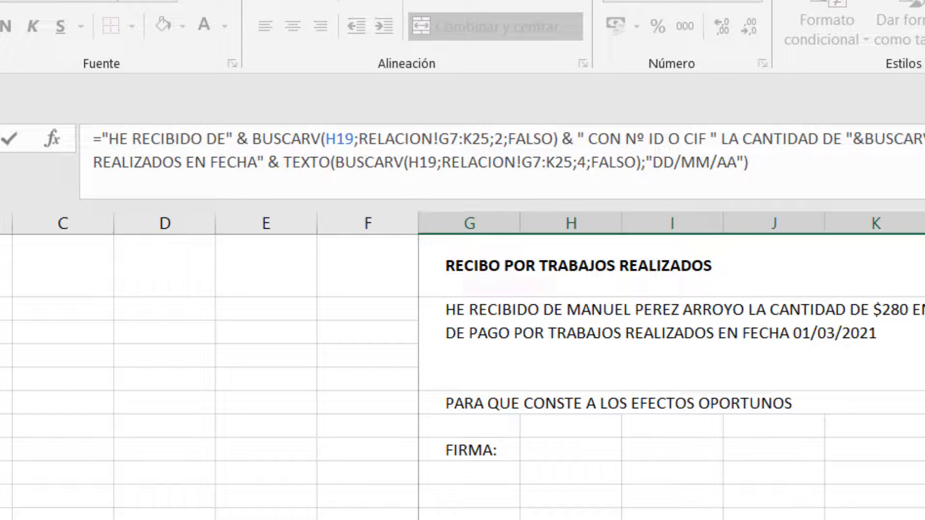
text( ")
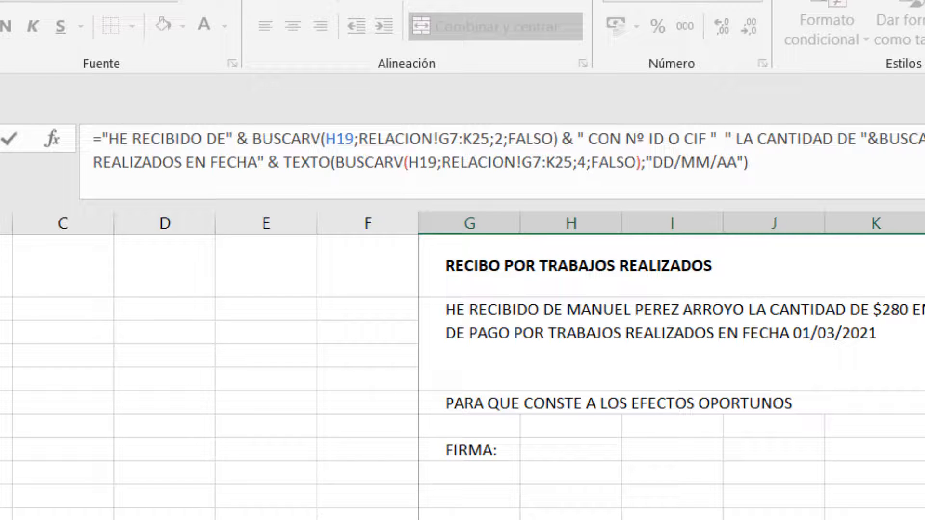
text( &)
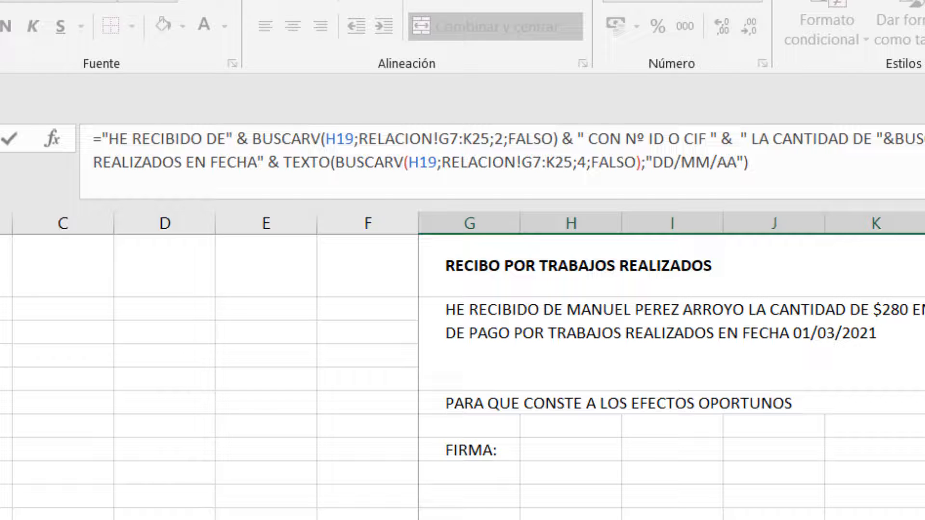
Step: Add a BUSCARV function after the CON Nº ID O CIF text with receipt number cell H19 as its lookup value
text( BUCS)
key(BackSpace)
key(BackSpace)
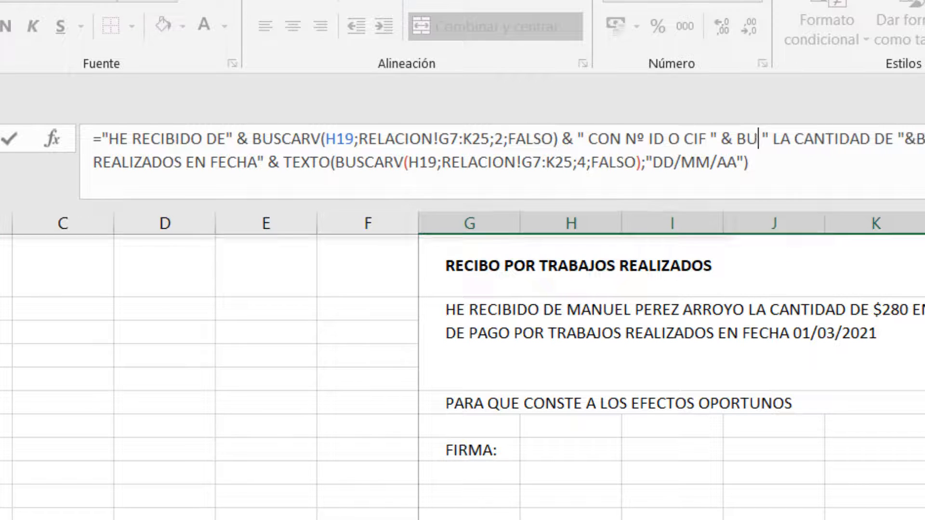
text(SCARV)
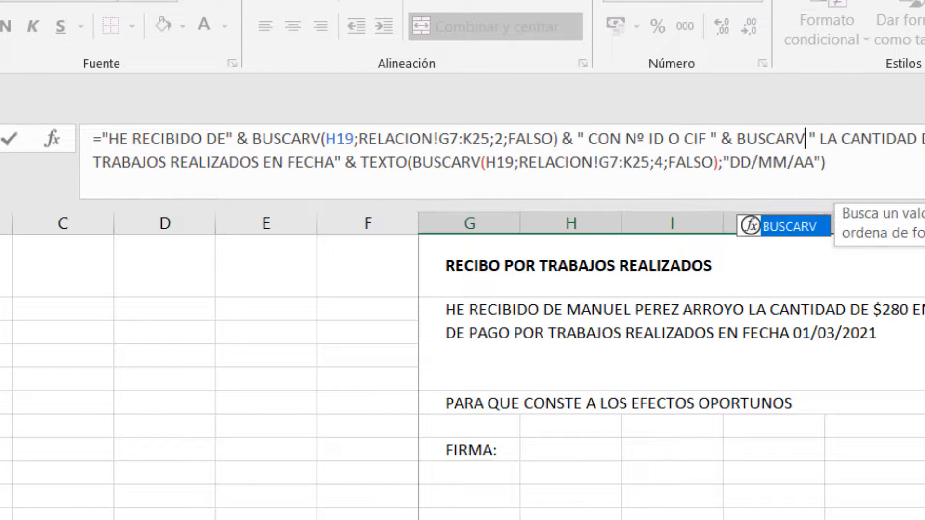
text(()
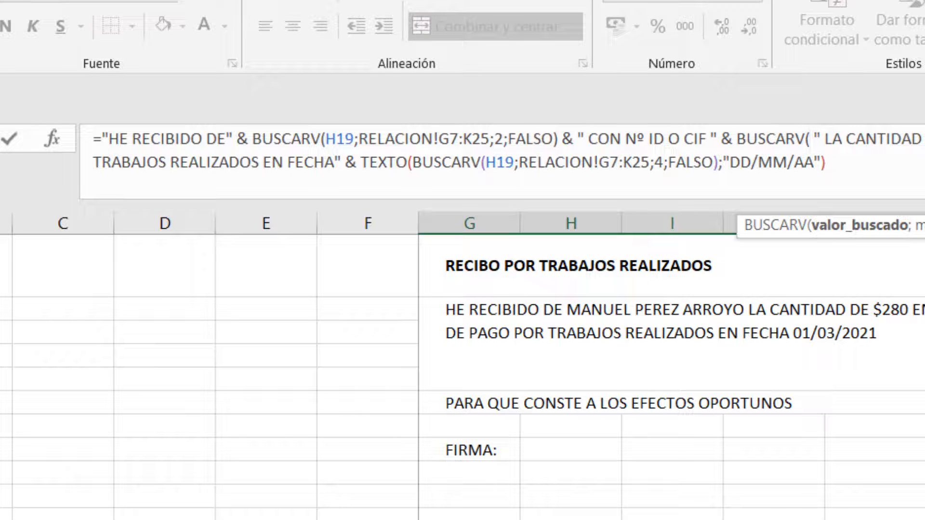
text(H19)
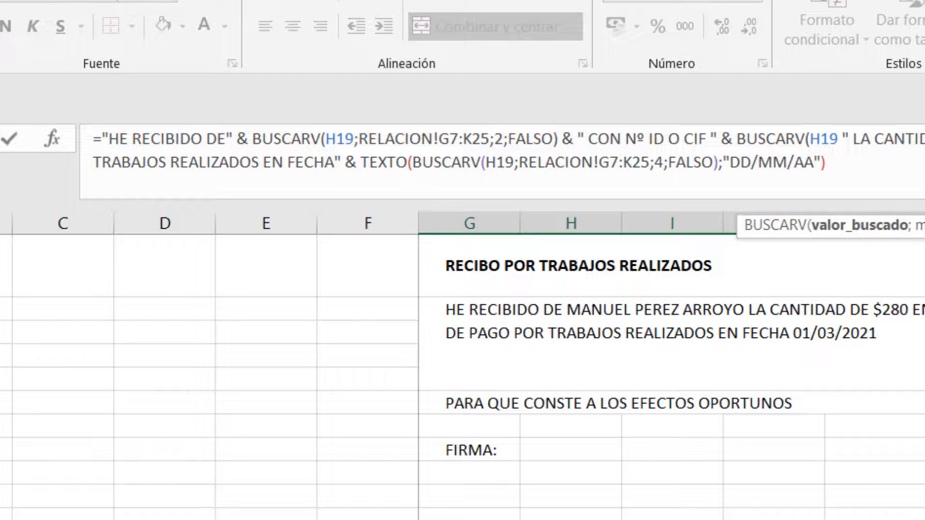
text(;)
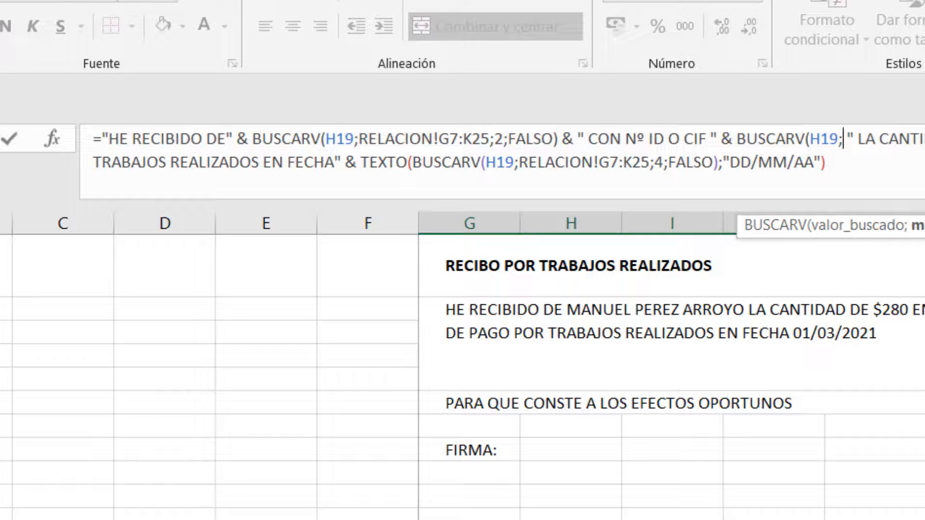
Step: Complete the new BUSCARV with range G7:K25 on the RELACION sheet, column 3 and FALSO, join it to the following text with &, and commit
click(713, 519)
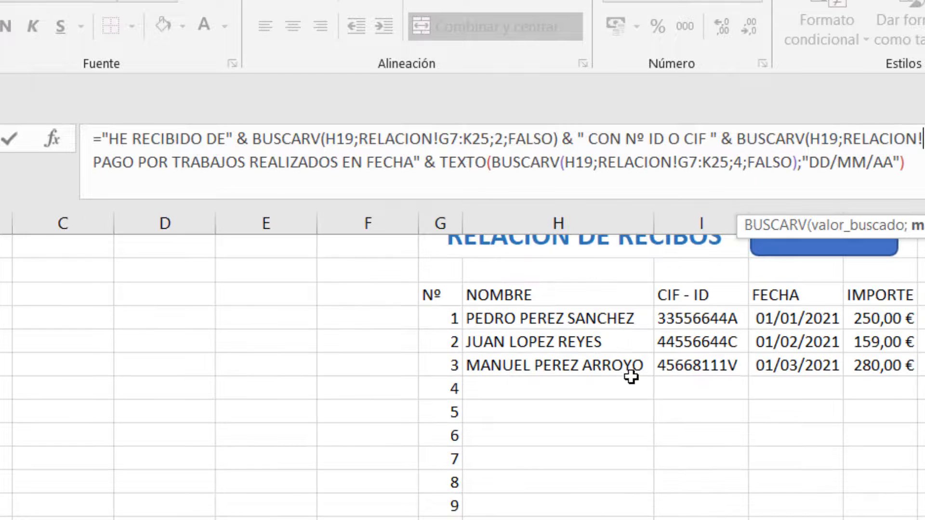
drag(445, 321, 882, 519)
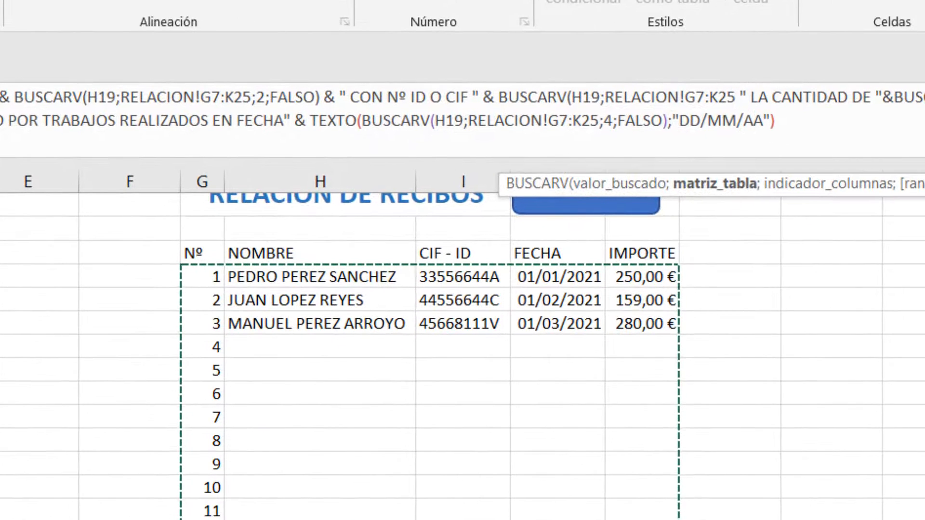
text(;)
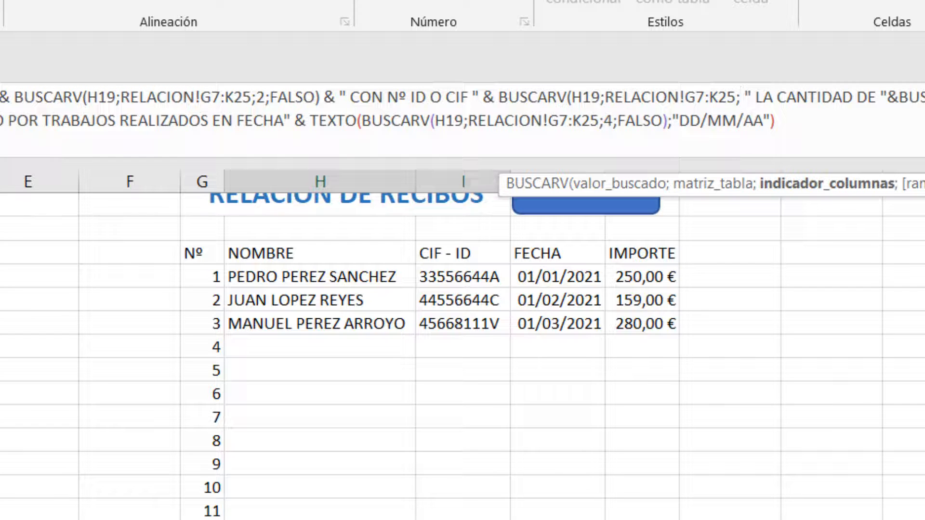
text(3)
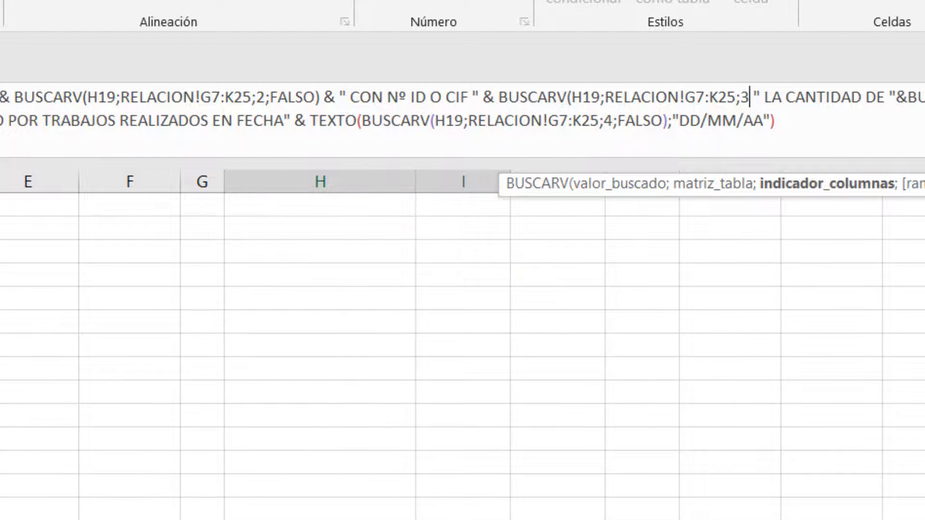
text(;)
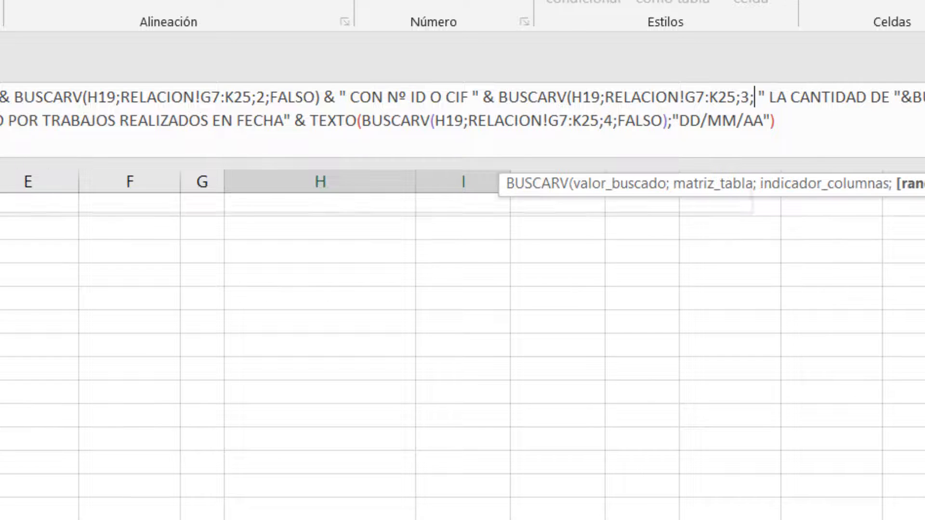
text(FALSO)
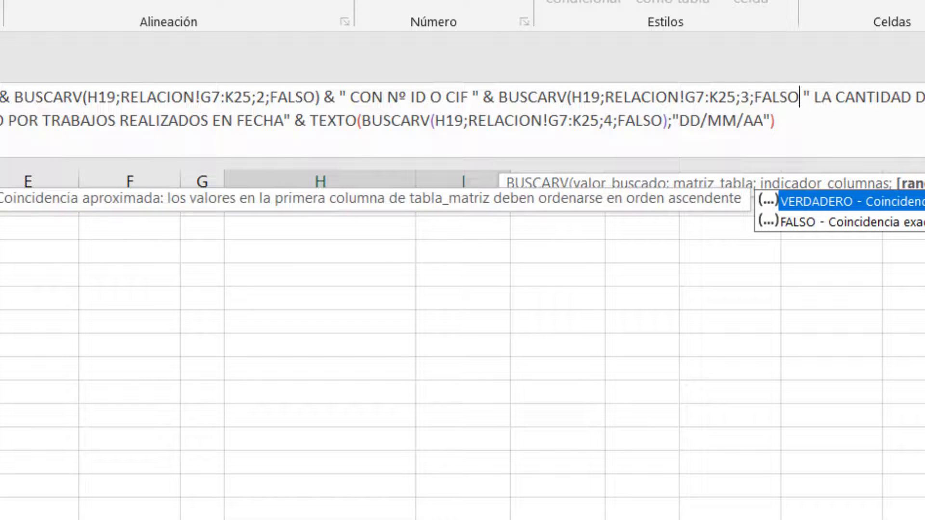
text())
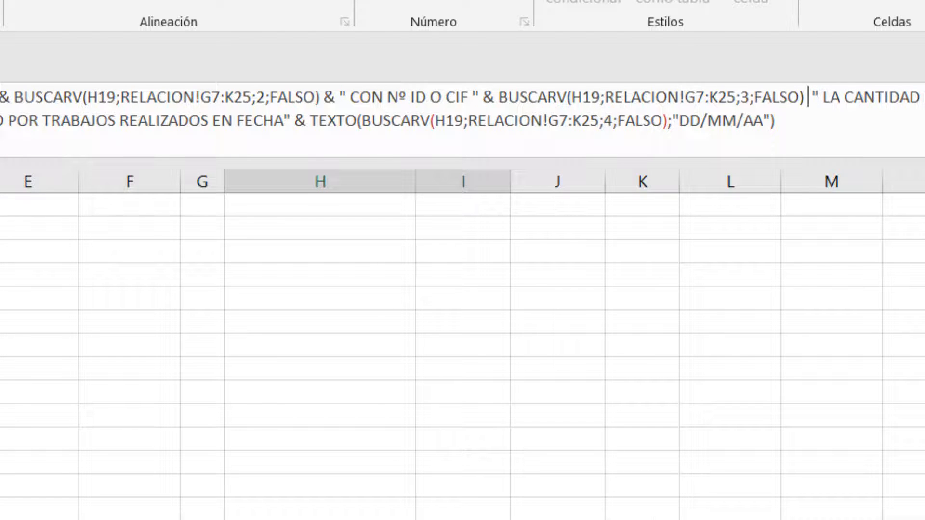
text( &)
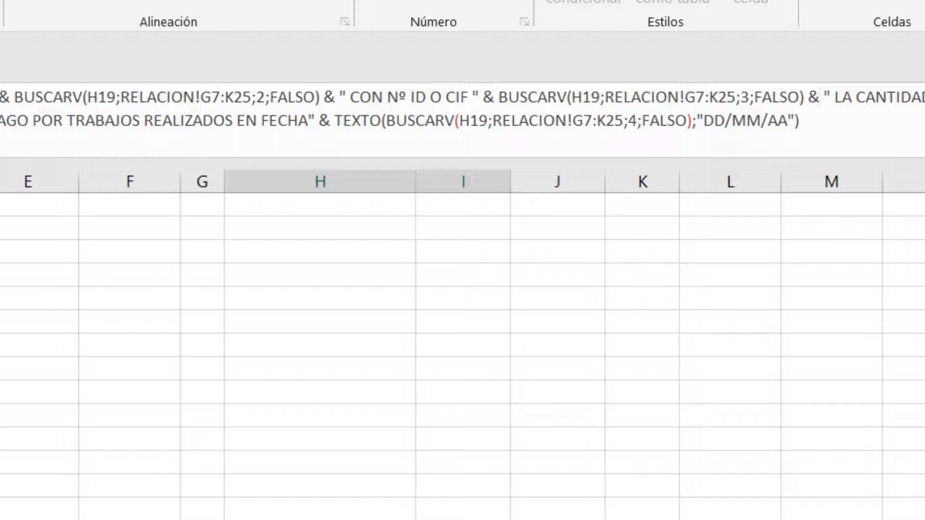
key(Return)
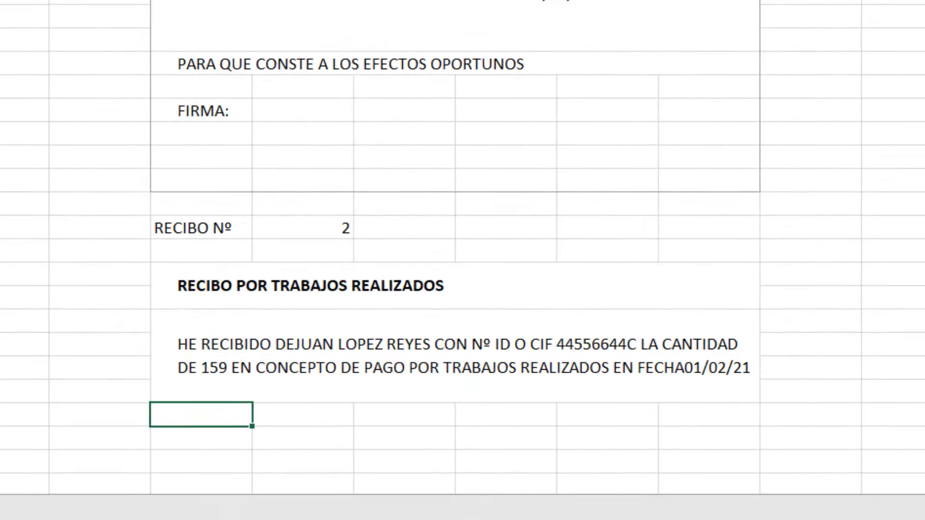
Step: Add a space after HE RECIBIDO DE inside the formula's opening text and commit the change
scroll(535, 312, down, 1)
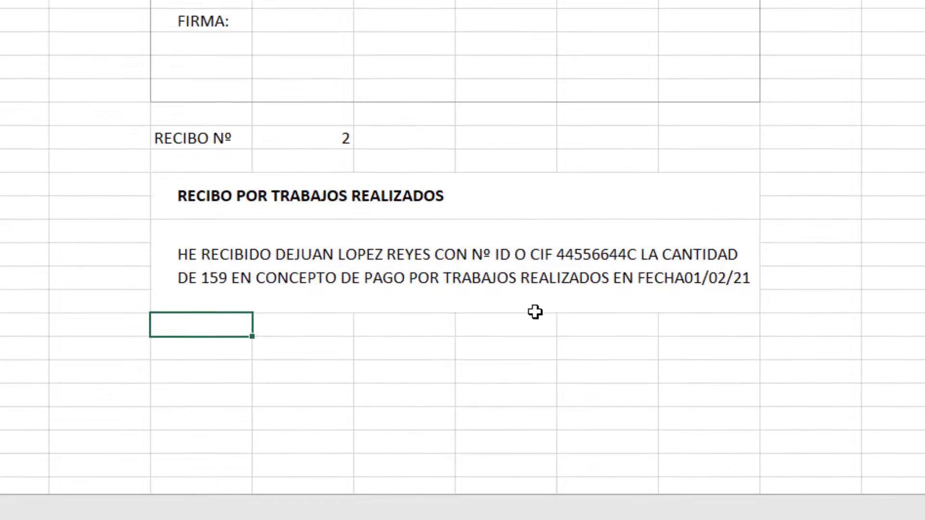
click(405, 240)
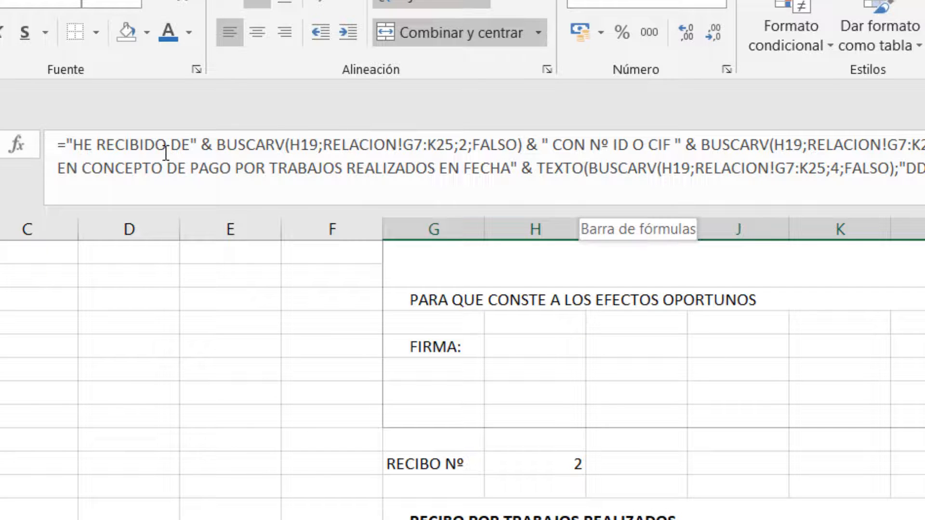
click(191, 144)
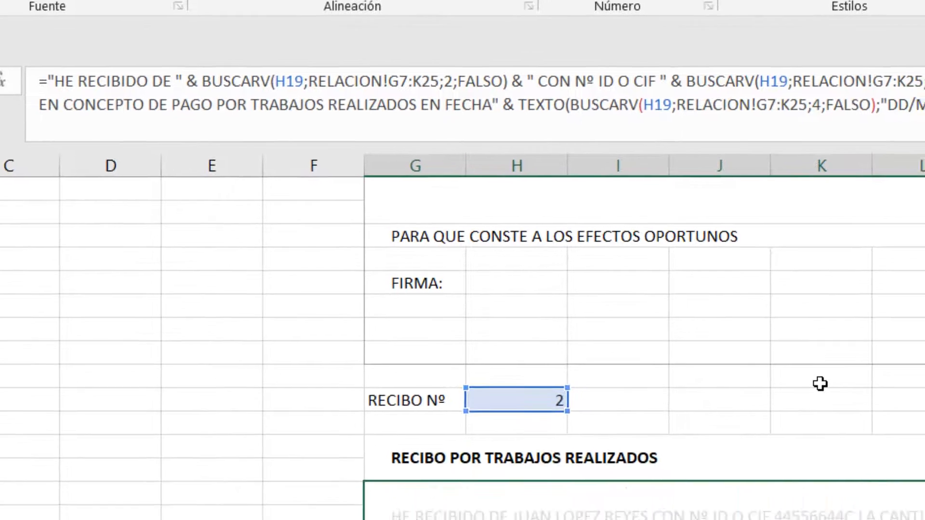
key(Return)
click(516, 320)
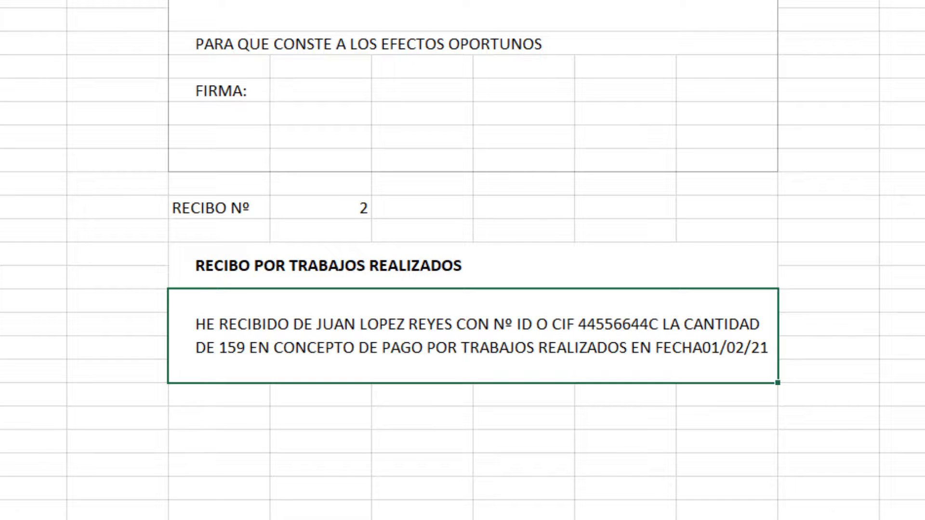
Step: Copy the rows from PARA QUE CONSTE A LOS EFECTOS OPORTUNOS through FIRMA: in the upper receipt and paste them directly below the lower receipt's text
click(573, 234)
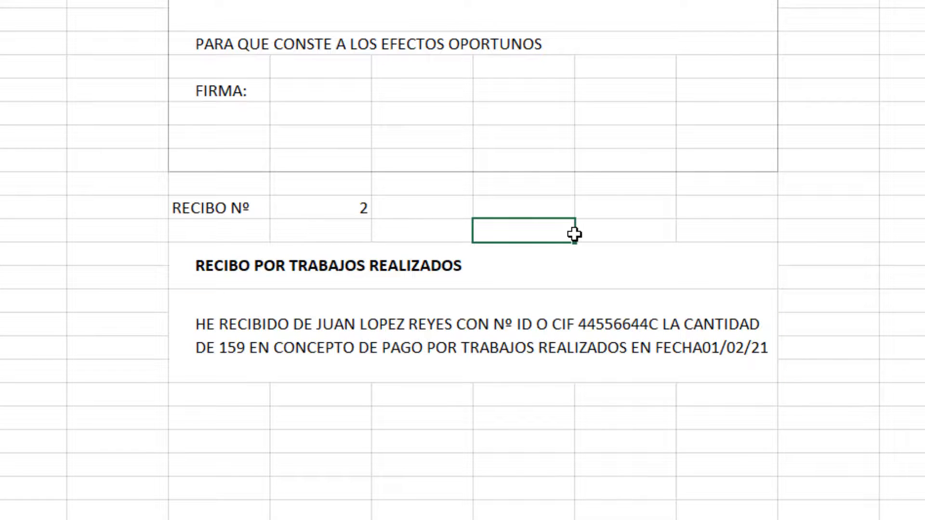
click(214, 44)
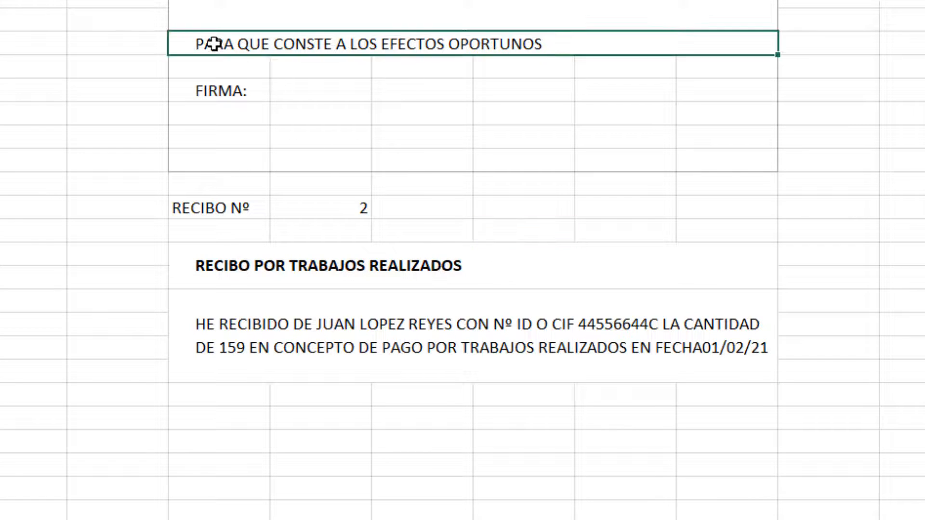
drag(214, 43, 223, 87)
right_click(223, 87)
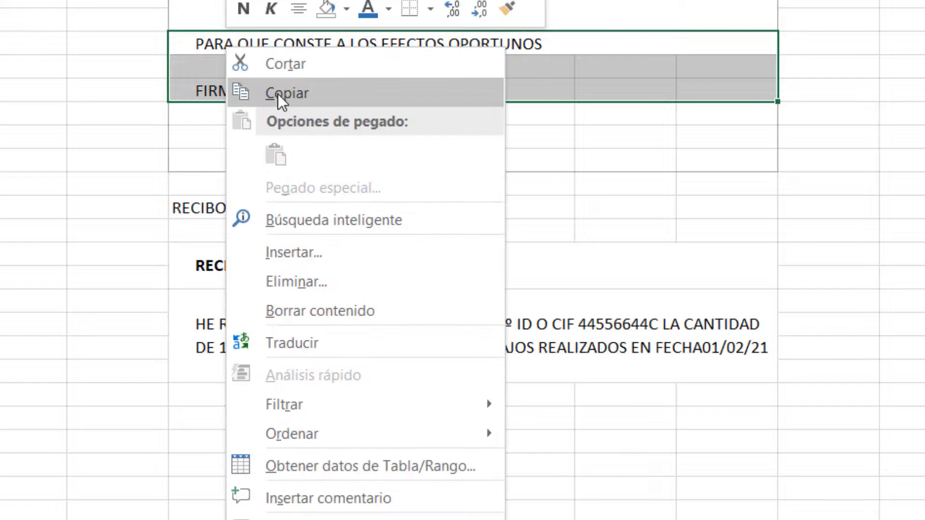
click(250, 98)
click(232, 396)
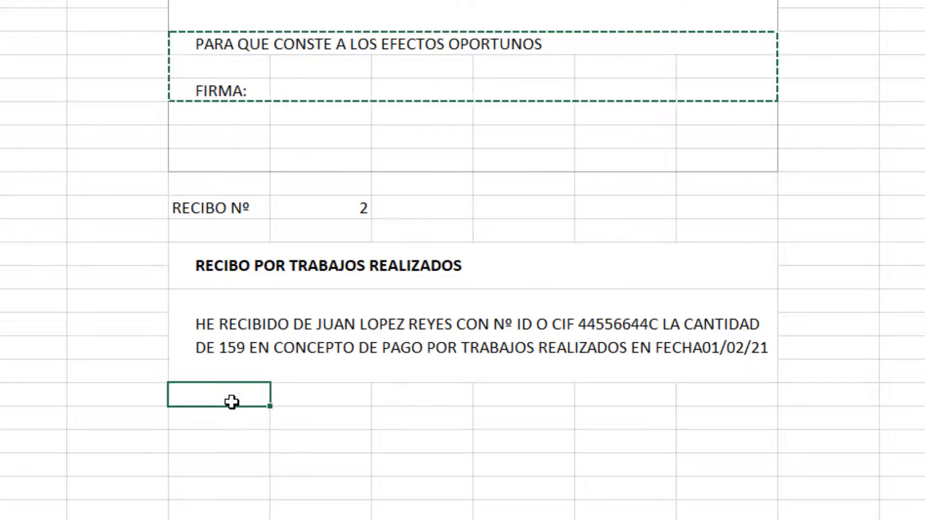
right_click(232, 396)
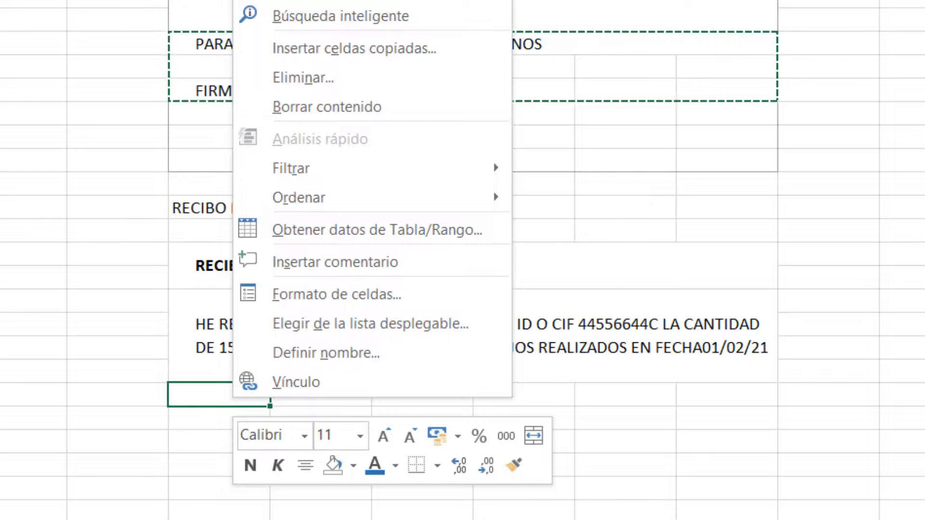
click(301, 19)
click(883, 435)
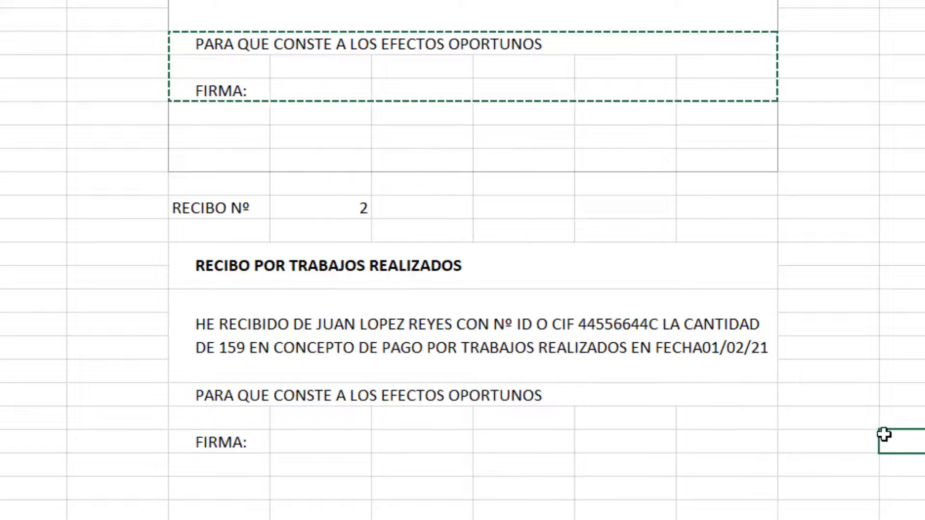
click(238, 484)
Step: Examine the print preview of the RECIBO sheet to check which receipt is printed
scroll(406, 423, up, 3)
scroll(406, 423, down, 1)
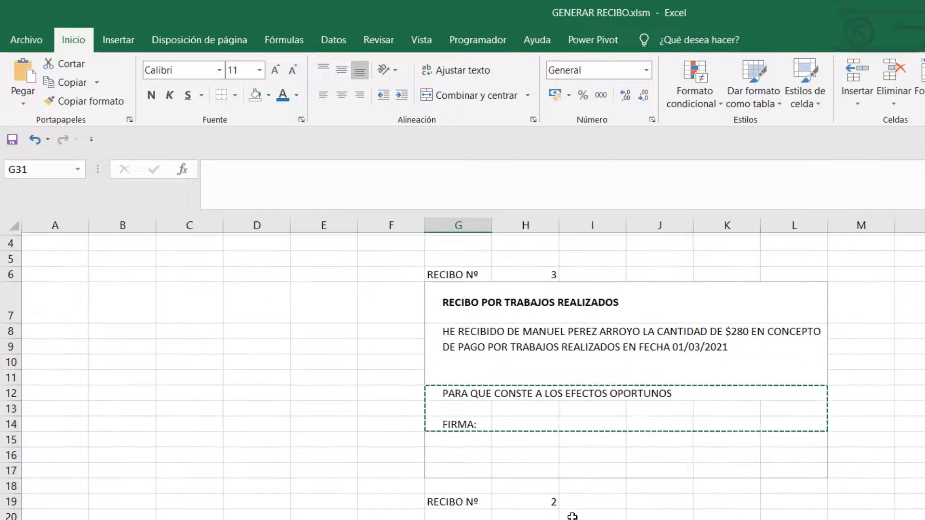
scroll(572, 516, down, 1)
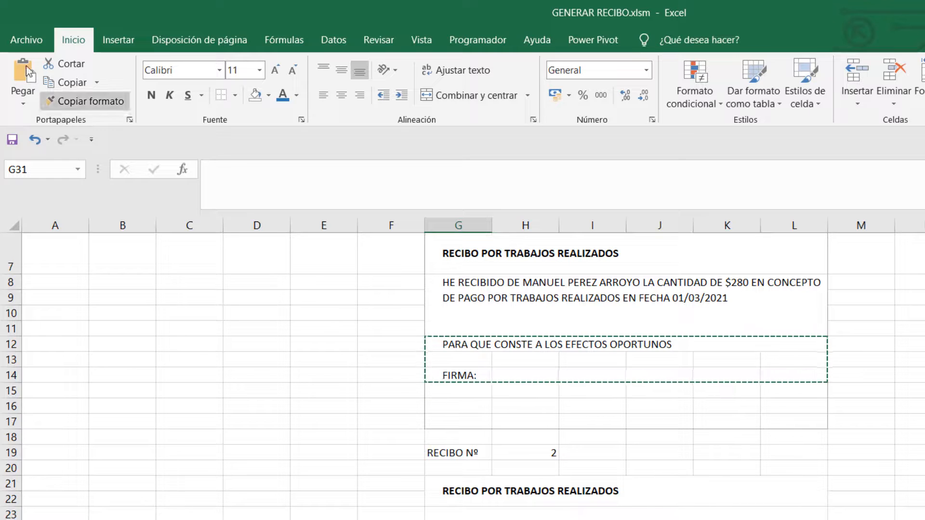
click(16, 39)
click(46, 318)
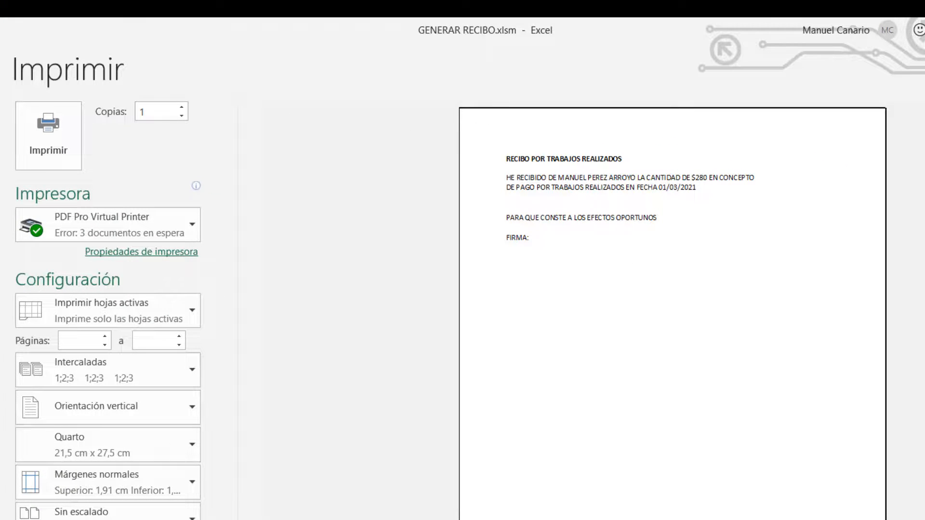
key(Escape)
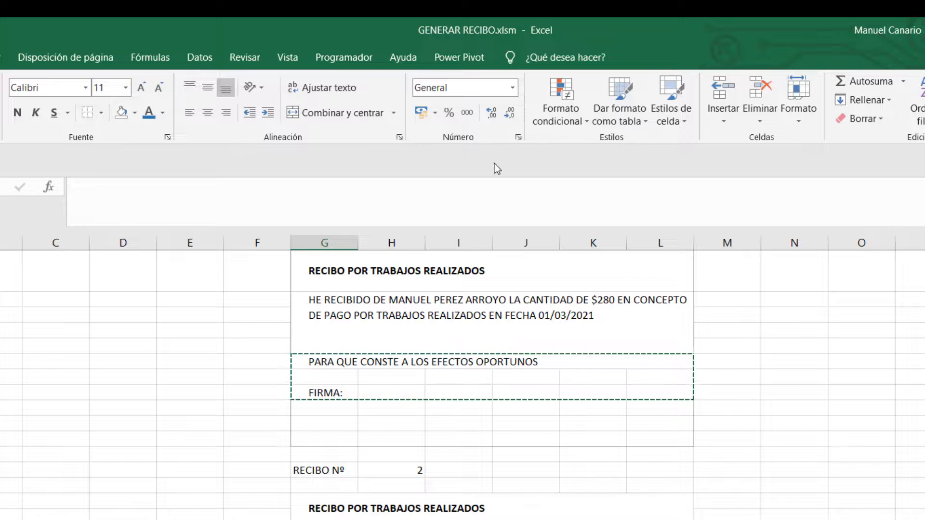
Step: Adjust the print area in page break view to cover only the lower receipt, rows 21 to 31, and return to normal view
click(288, 58)
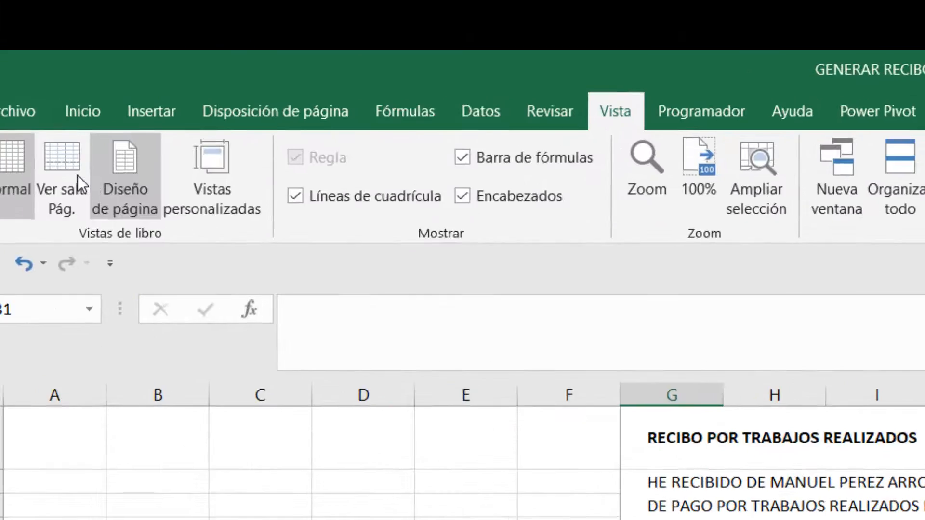
click(56, 165)
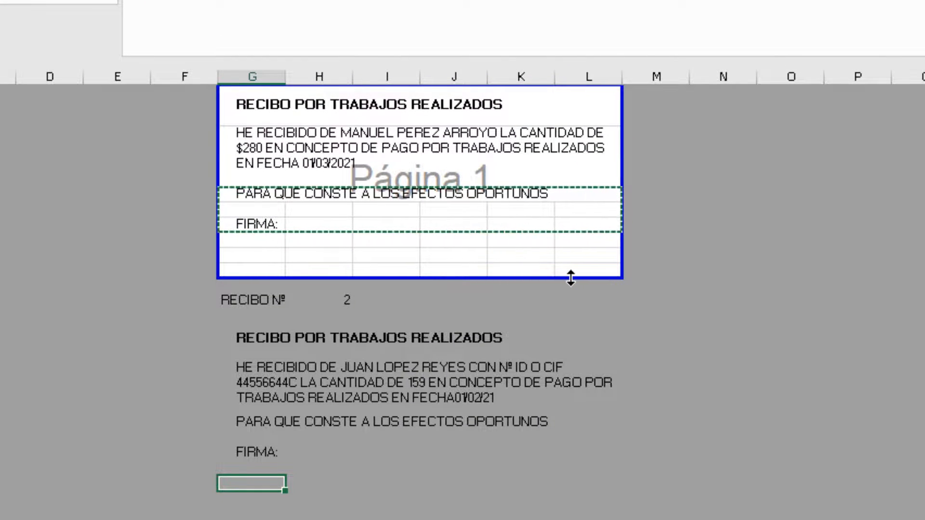
drag(570, 278, 576, 492)
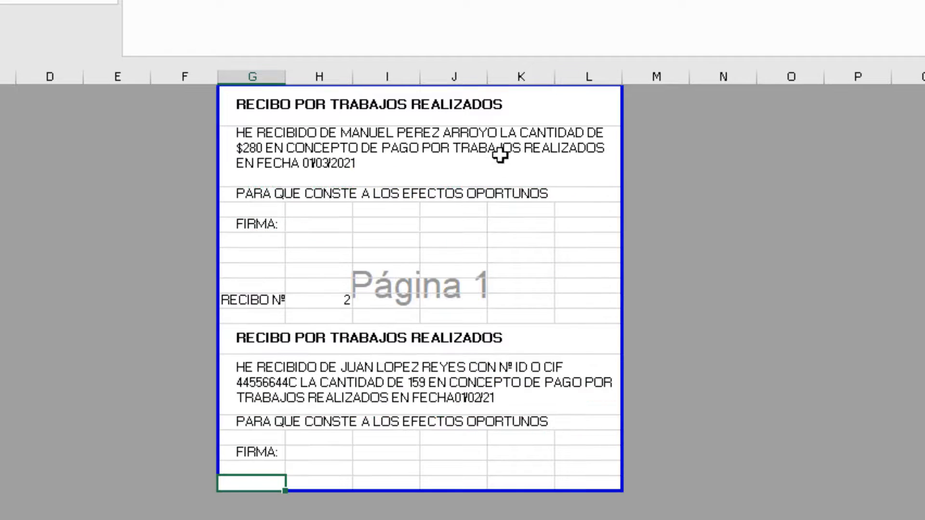
drag(473, 85, 456, 326)
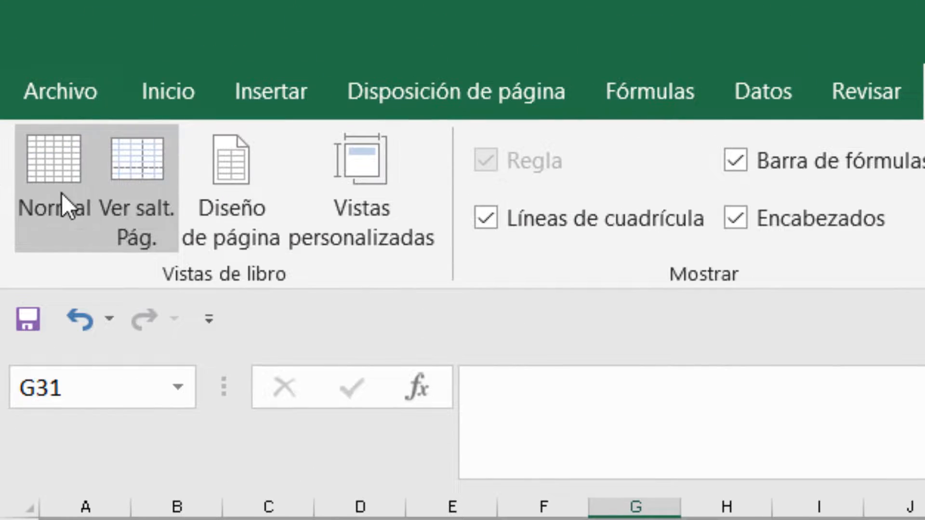
click(45, 184)
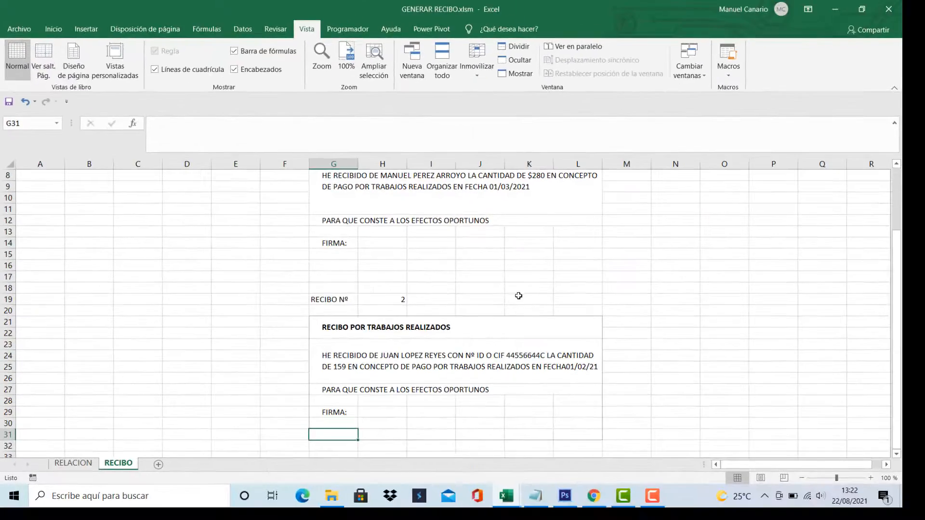
Step: Select receipt number 3 in the RELACION list and go back to the lower receipt on the RECIBO sheet
scroll(517, 294, up, 2)
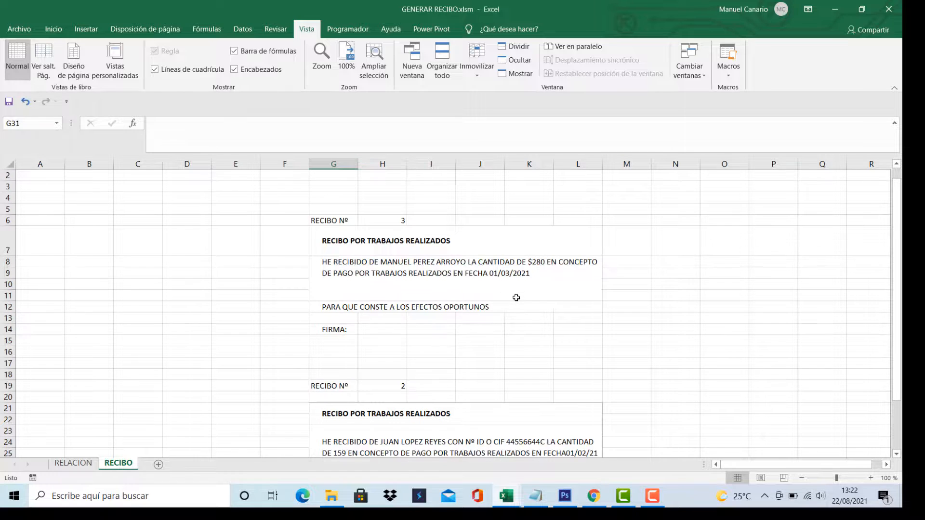
scroll(516, 297, down, 1)
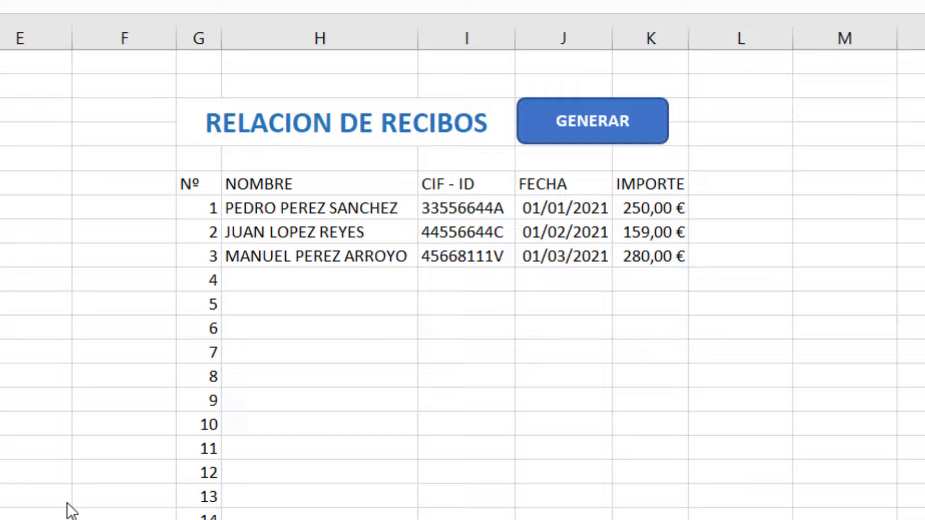
click(199, 256)
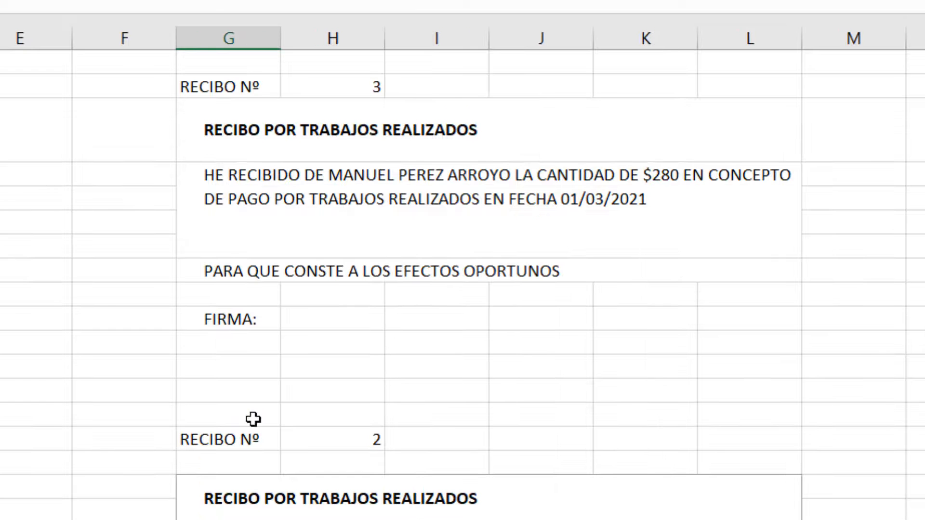
scroll(475, 380, down, 3)
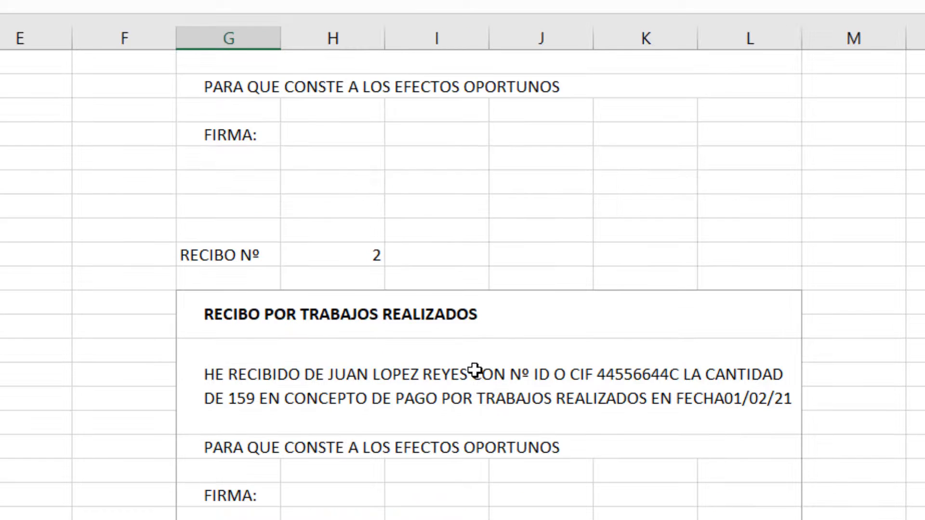
Step: Test the lower receipt by setting its RECIBO Nº to 1, 3 and 5 in turn
click(359, 251)
text(1)
key(Return)
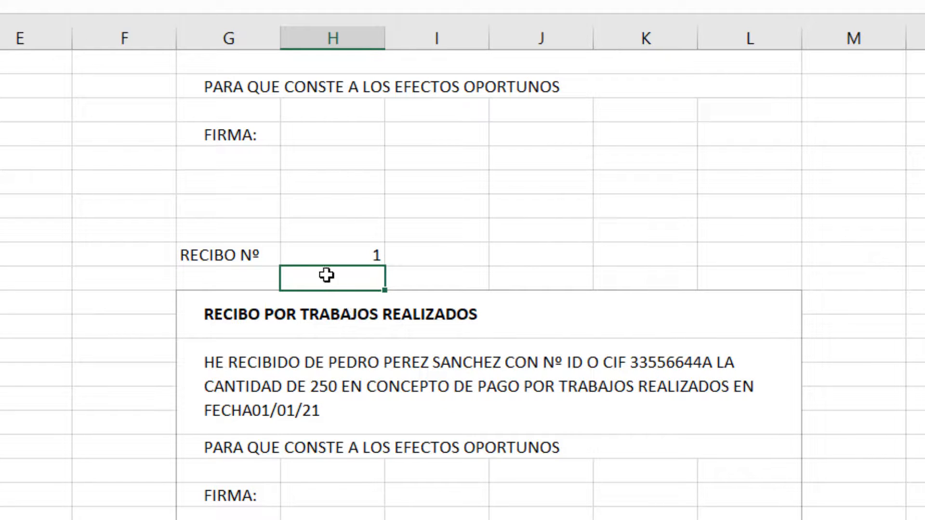
click(330, 255)
text(3)
key(Return)
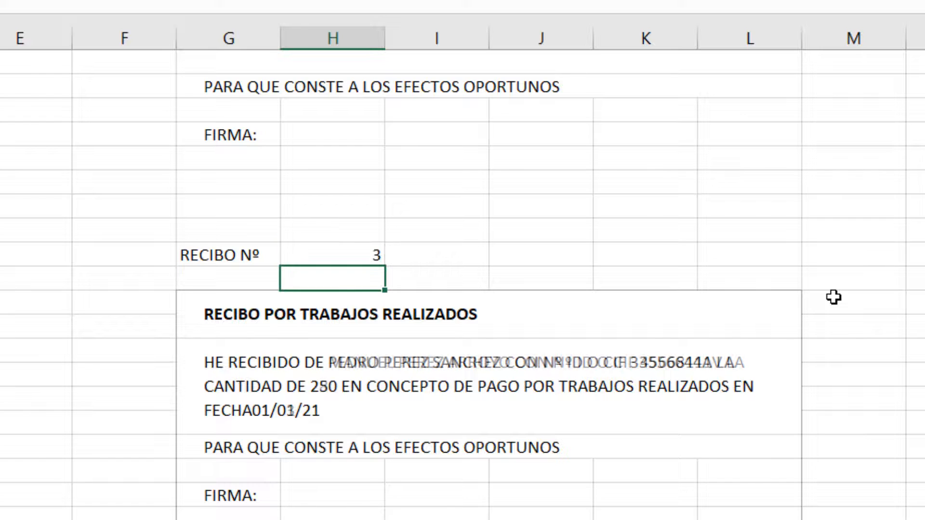
click(316, 251)
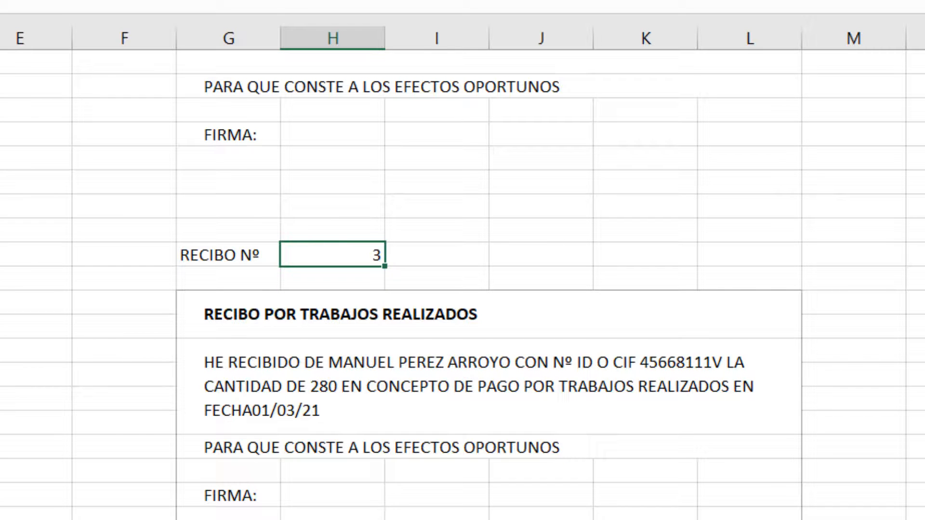
text(5)
key(Return)
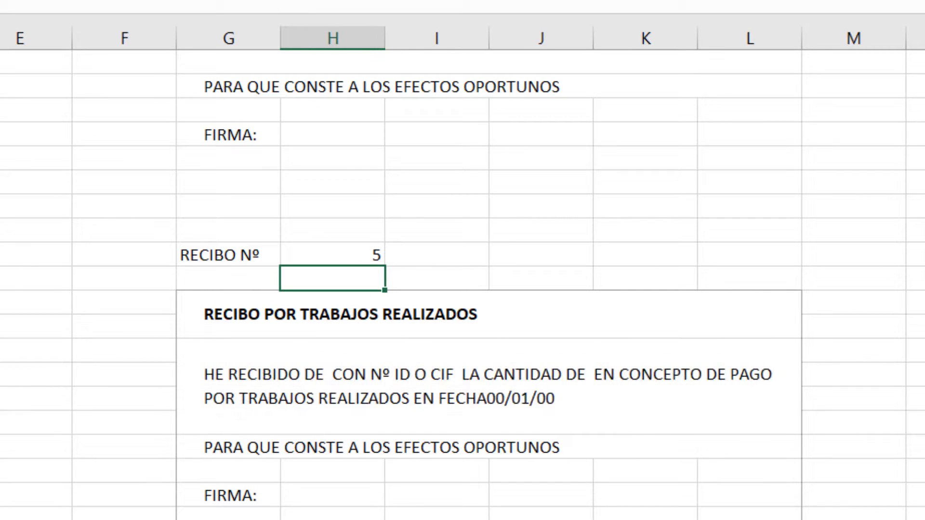
Step: Test the lower receipt again with RECIBO Nº 1 and 2
click(359, 256)
key(Return)
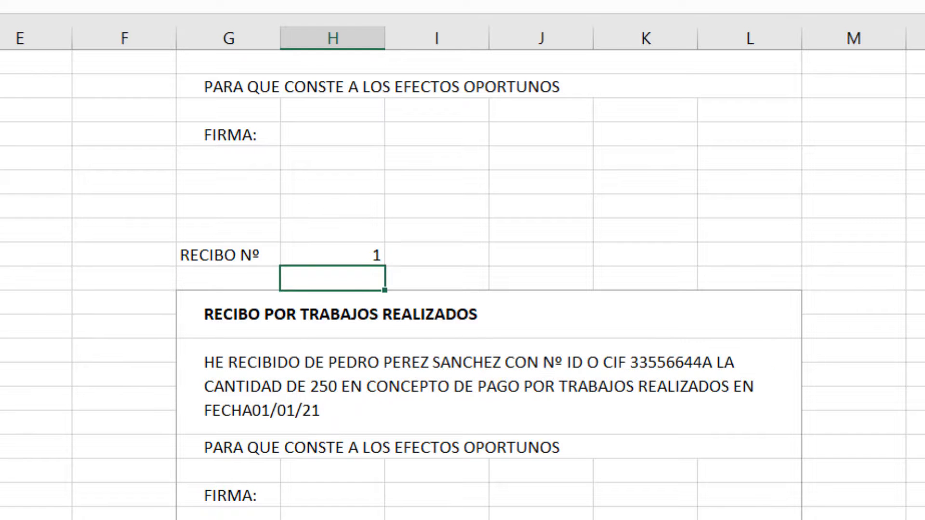
click(341, 257)
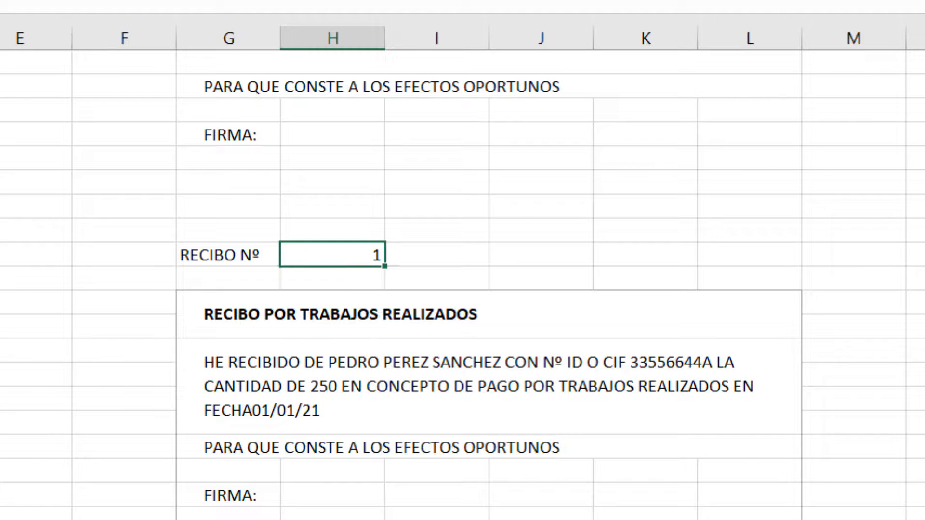
key(Return)
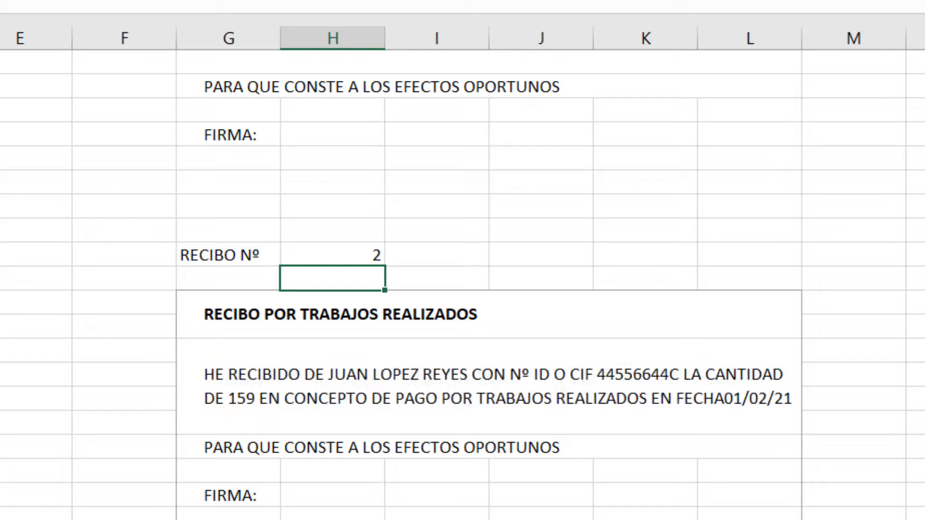
Step: Set the lower receipt's RECIBO Nº to 3
click(335, 253)
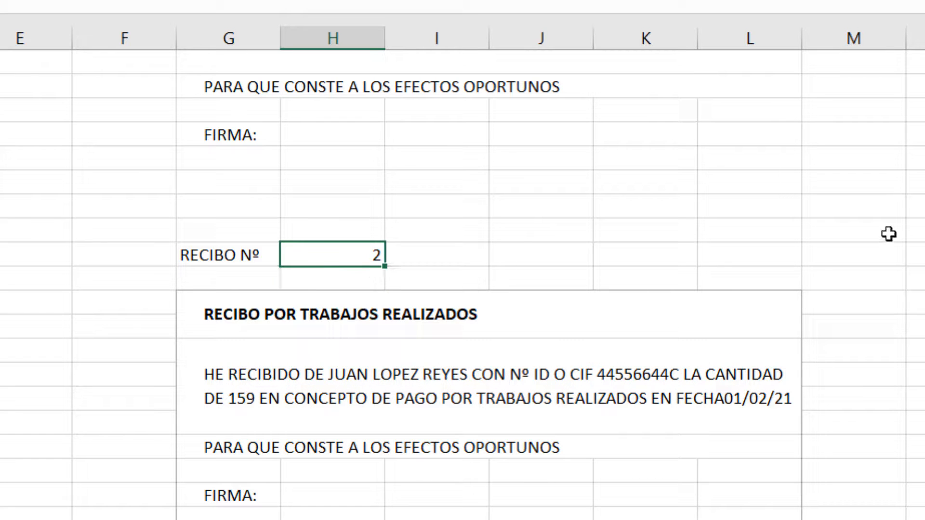
text(3)
key(Return)
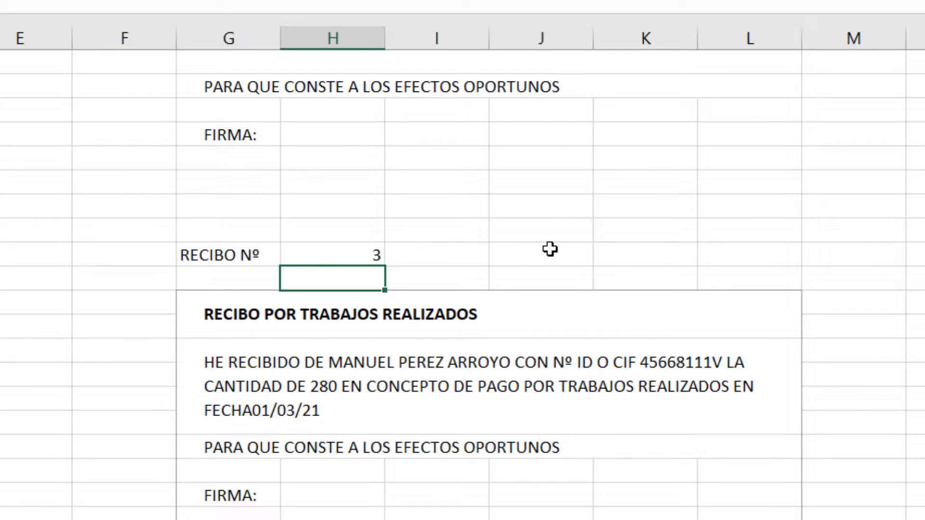
click(327, 258)
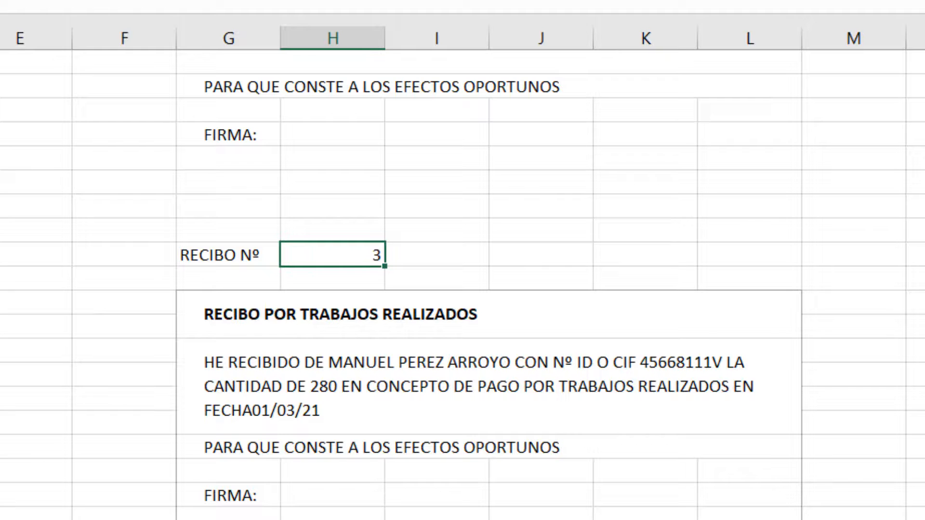
Step: Run GENERAR on the RELACION sheet for the selected receipt number 3 and clear the leftover copy selection
key(ctrl+Page_Up)
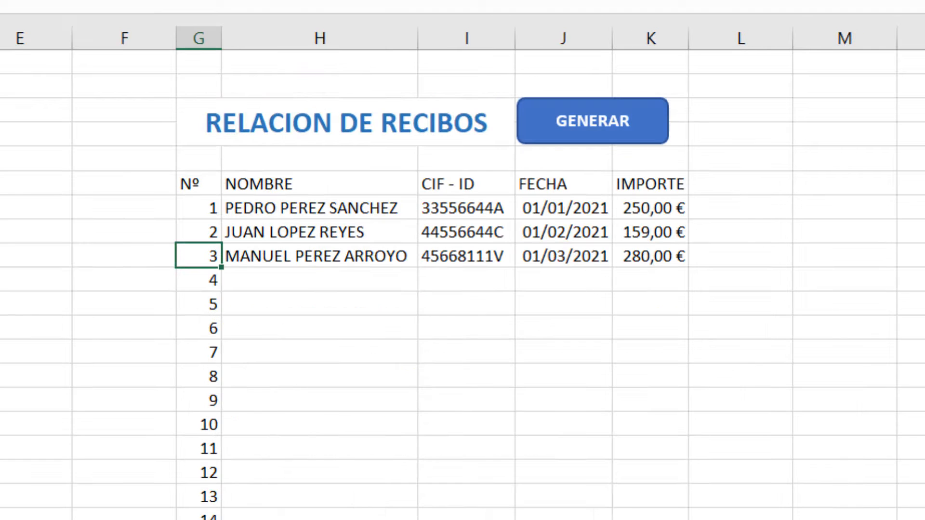
click(643, 128)
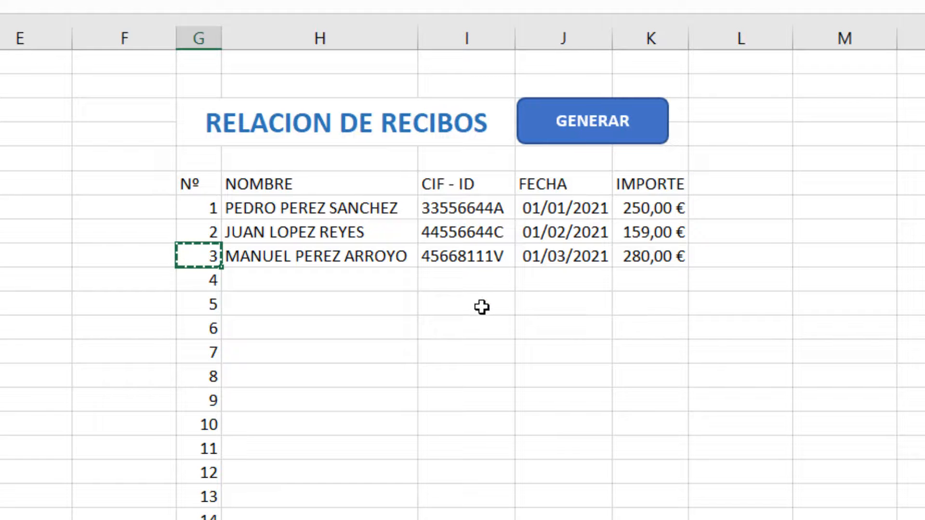
key(Escape)
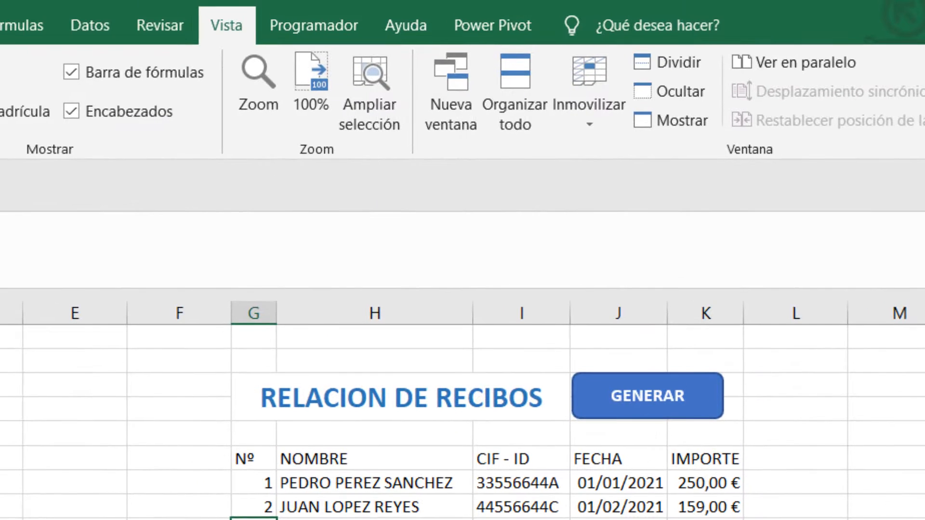
click(327, 319)
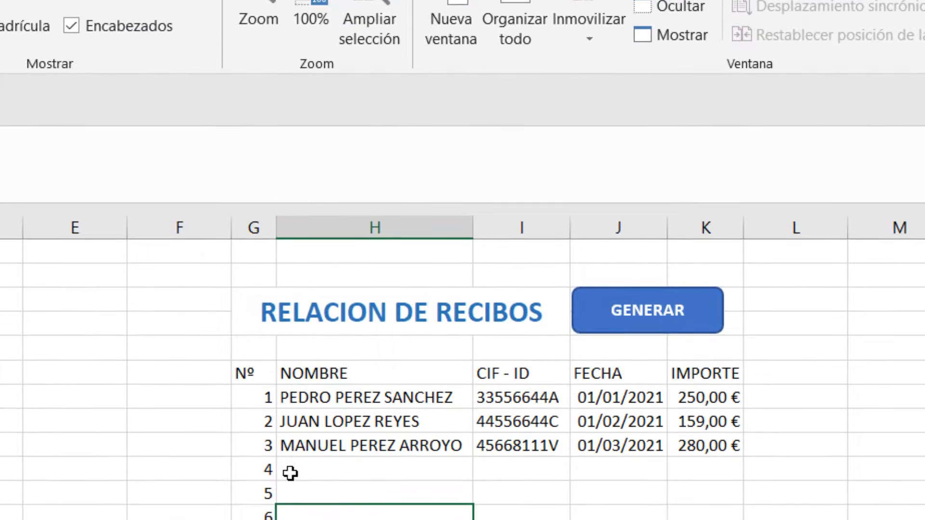
click(266, 467)
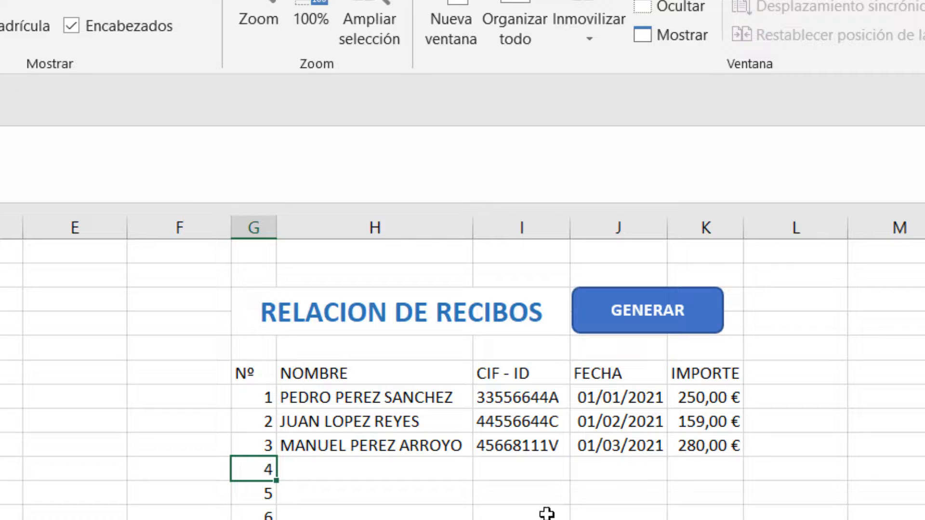
click(249, 443)
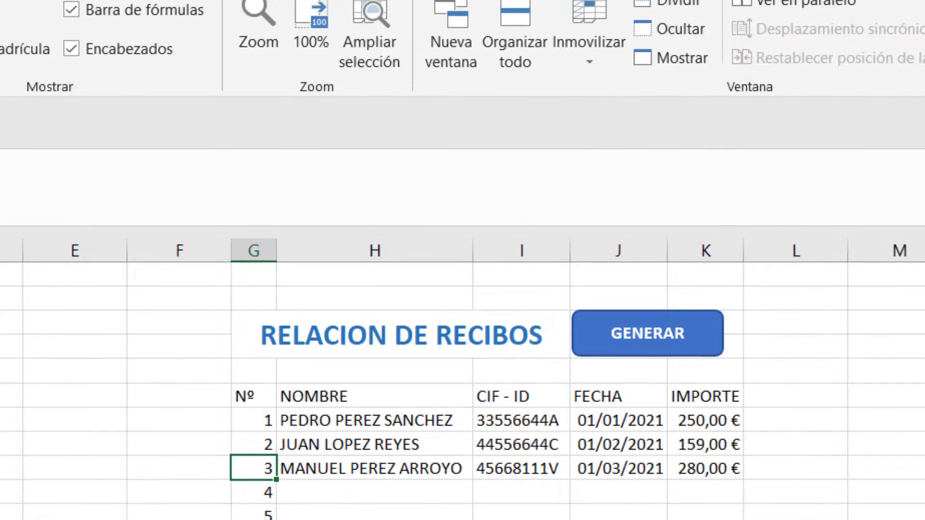
Step: Start recording a macro named GENERAR and store it in Este libro
click(335, 23)
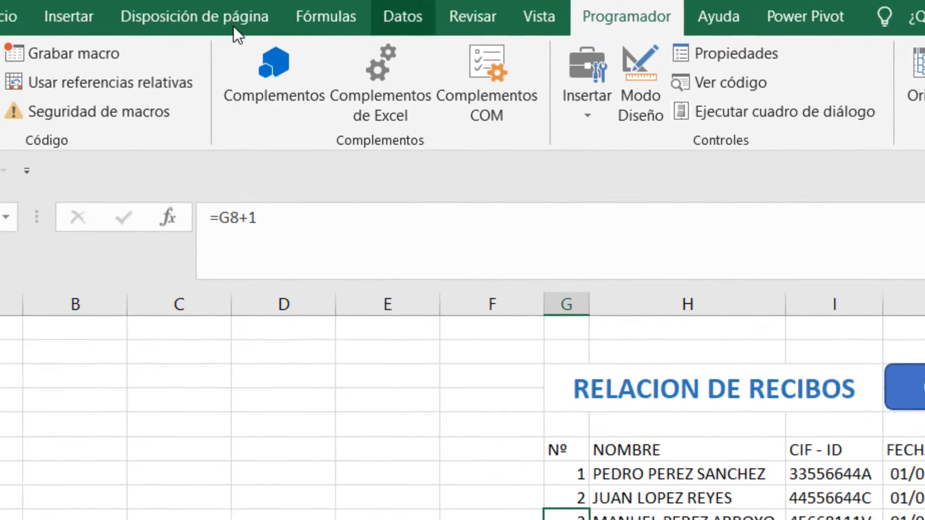
click(172, 50)
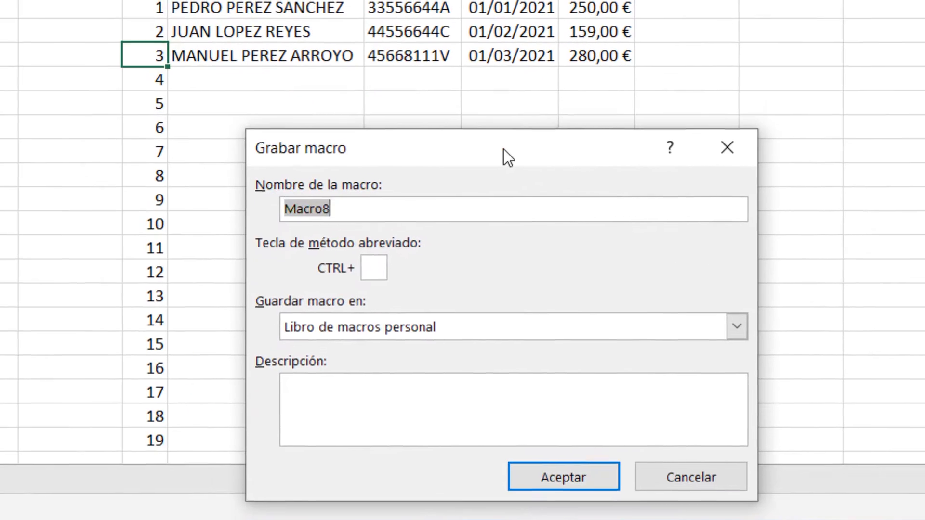
text(GENERAR)
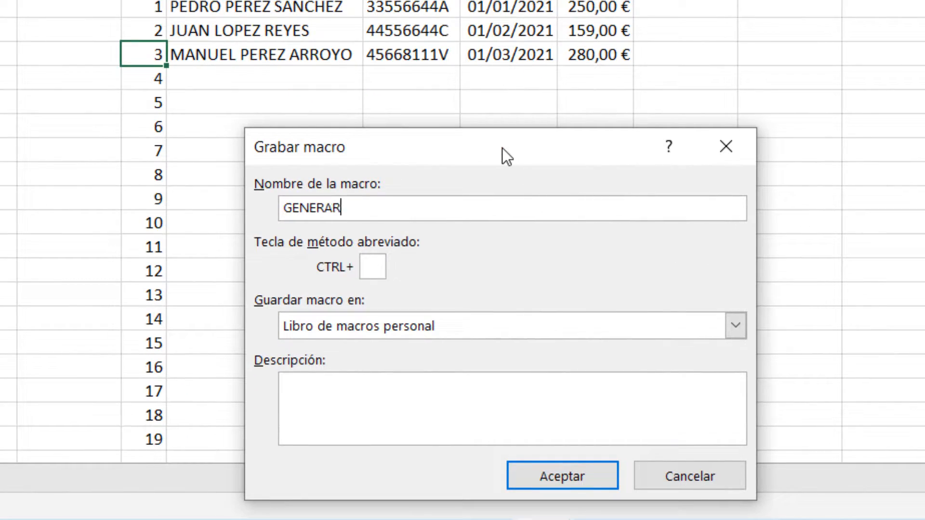
click(735, 324)
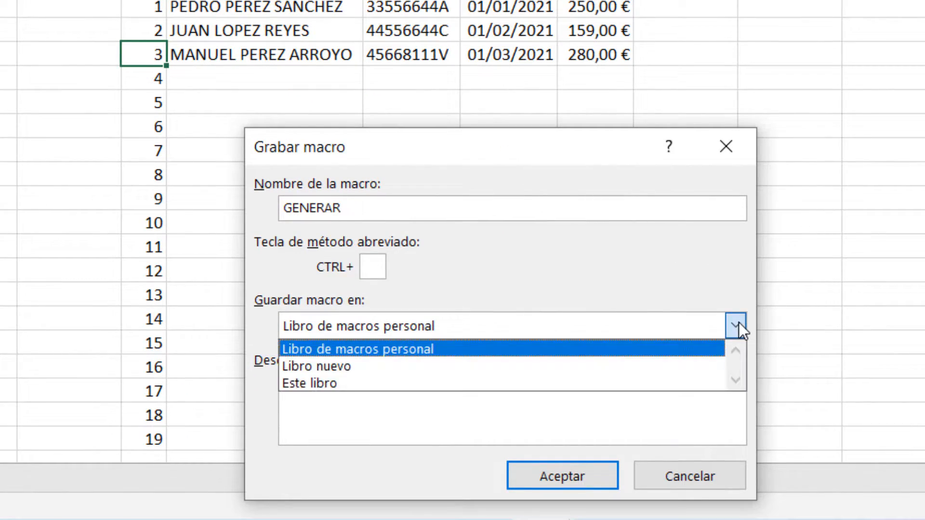
click(376, 383)
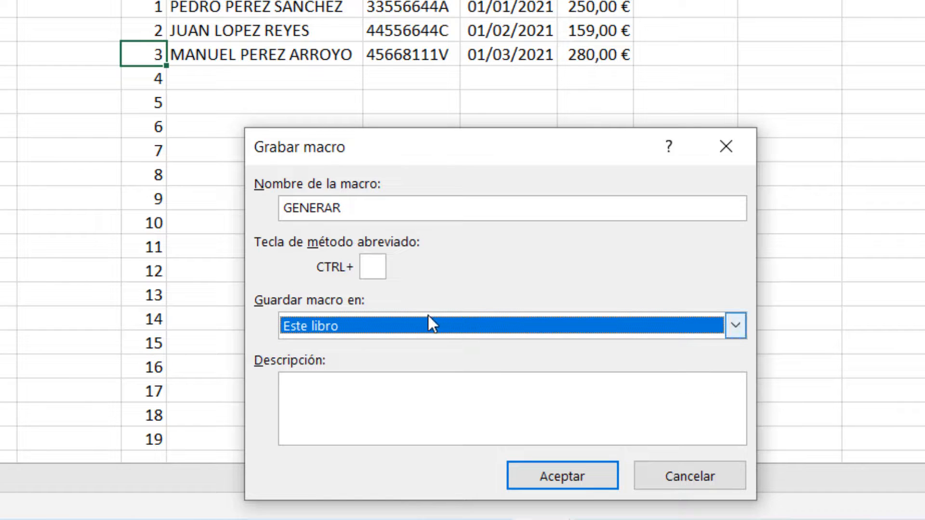
click(736, 328)
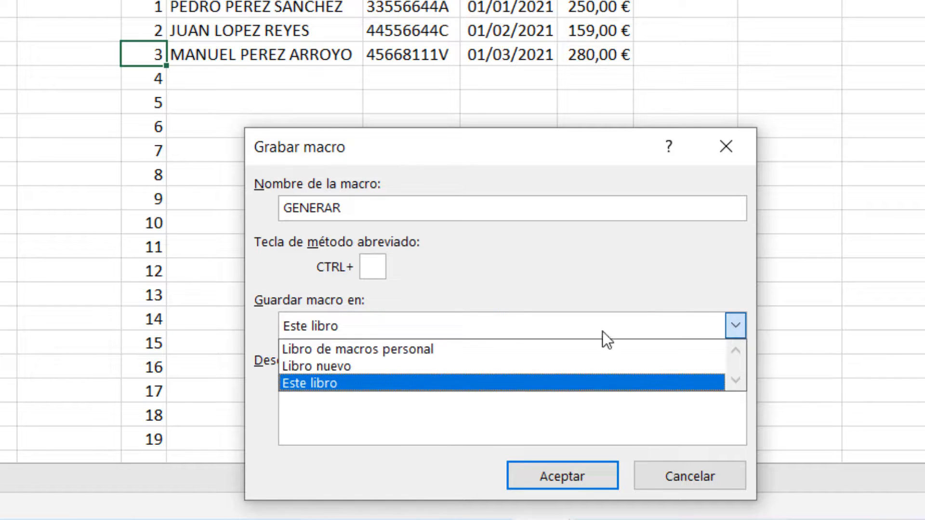
click(433, 348)
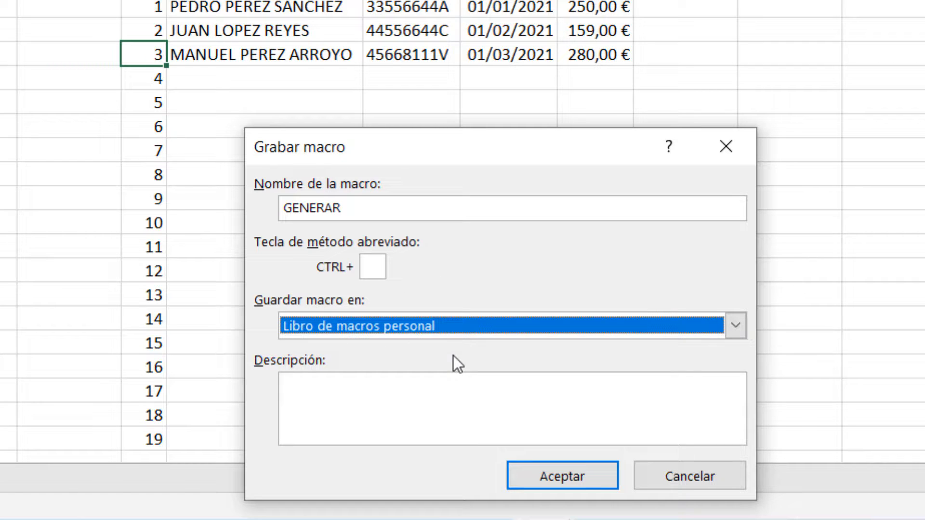
click(736, 327)
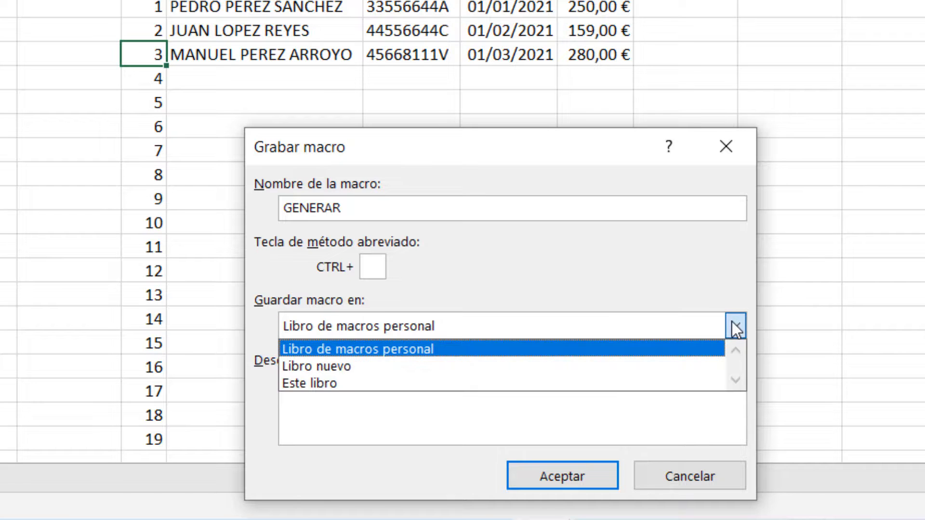
click(313, 382)
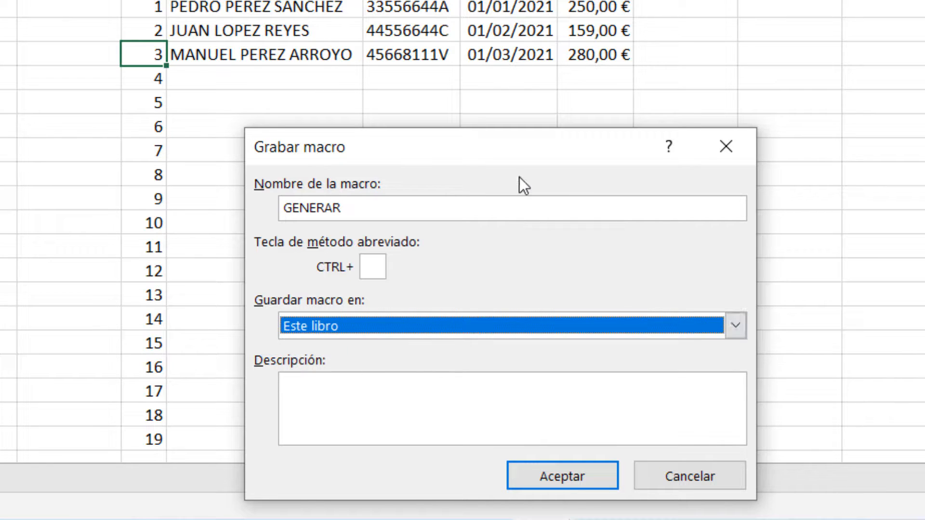
drag(503, 159, 924, 0)
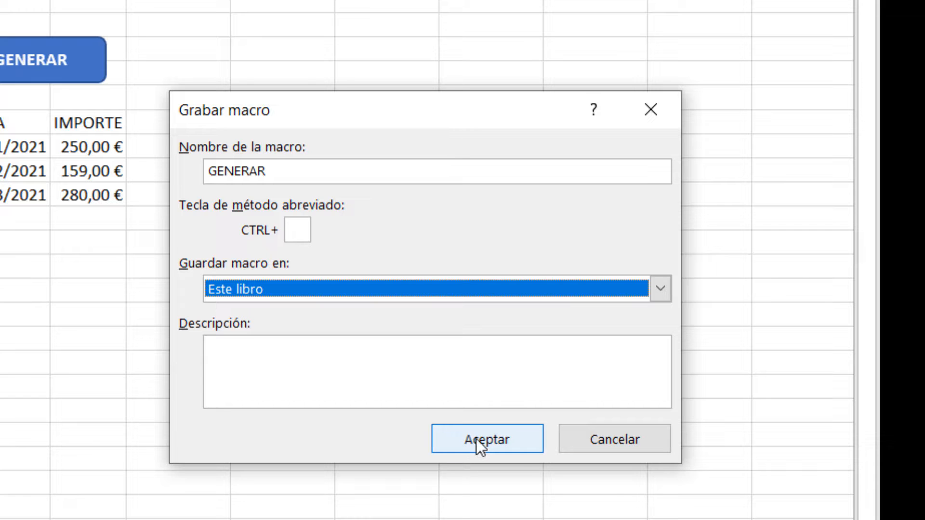
click(476, 438)
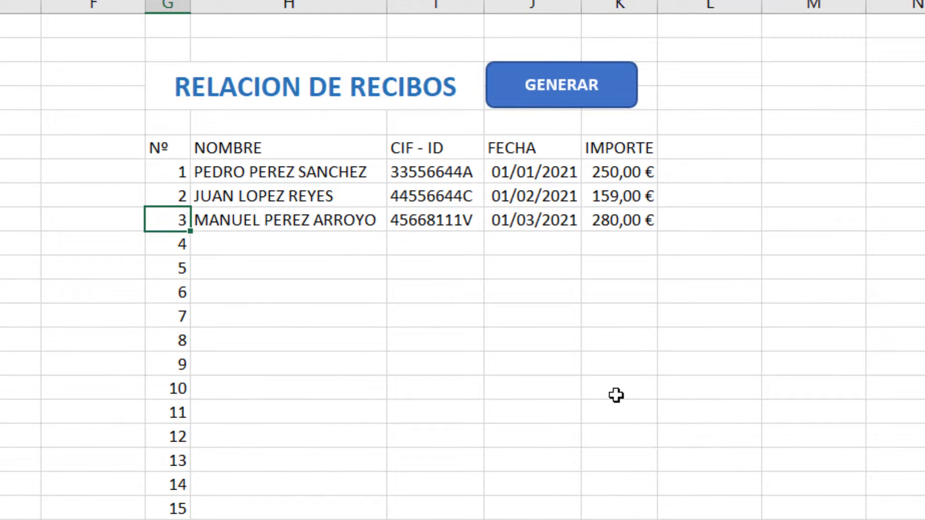
Step: Record copying receipt number 3 from the RELACION list into the lower receipt's RECIBO Nº cell on the RECIBO sheet, and stop recording
right_click(159, 219)
click(226, 155)
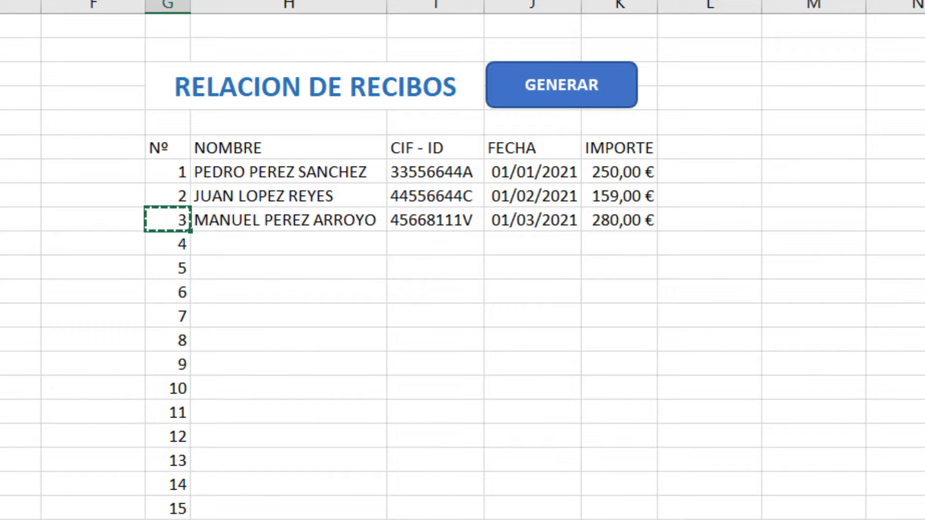
key(ctrl+Page_Down)
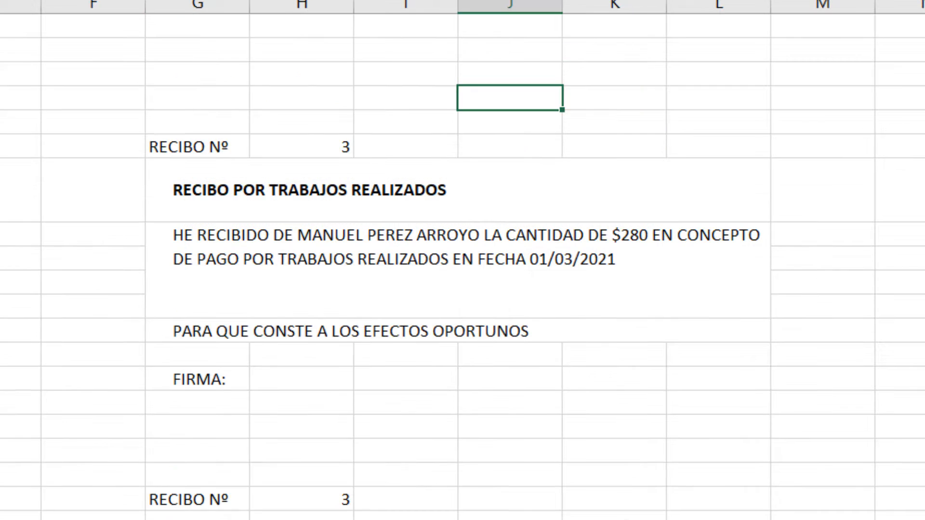
click(316, 493)
right_click(316, 493)
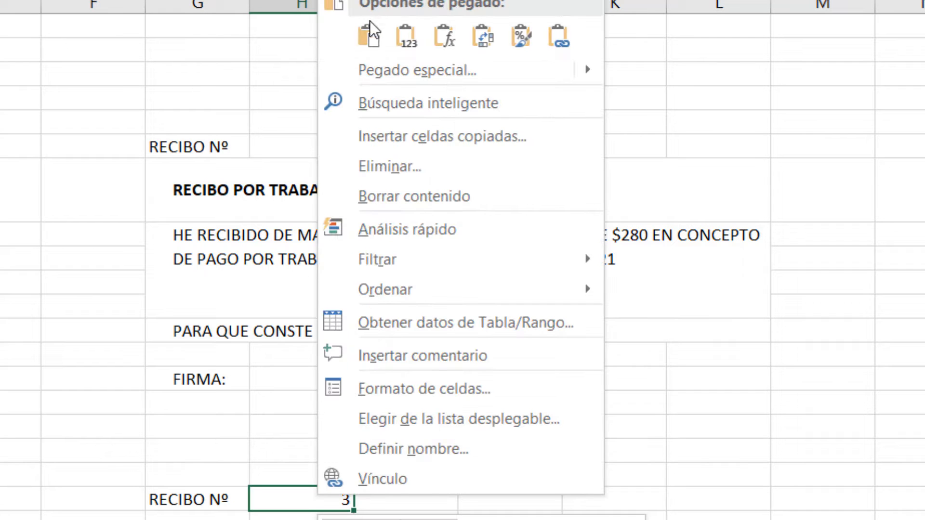
click(367, 36)
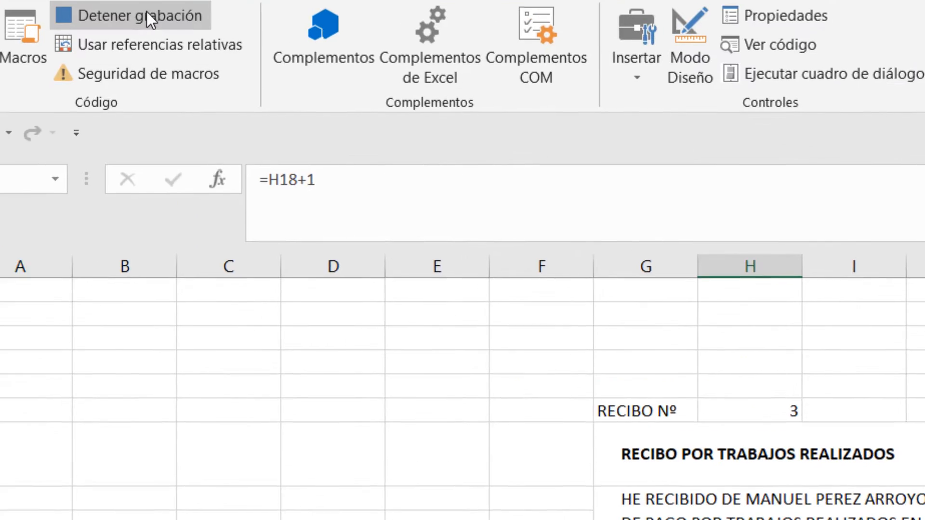
click(147, 10)
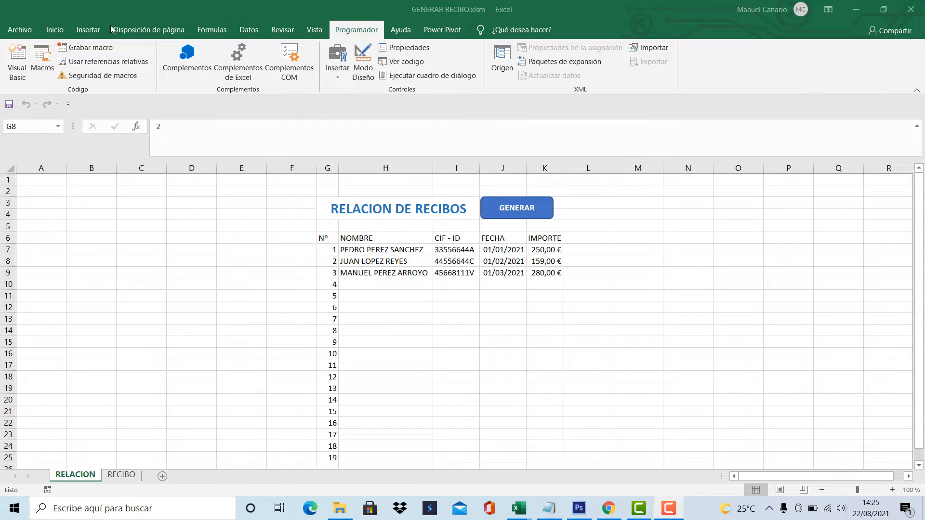
Step: Draw a rounded rectangle over columns L and M beside the existing GENERAR button on the RELACION sheet and label it GENERAR
click(88, 31)
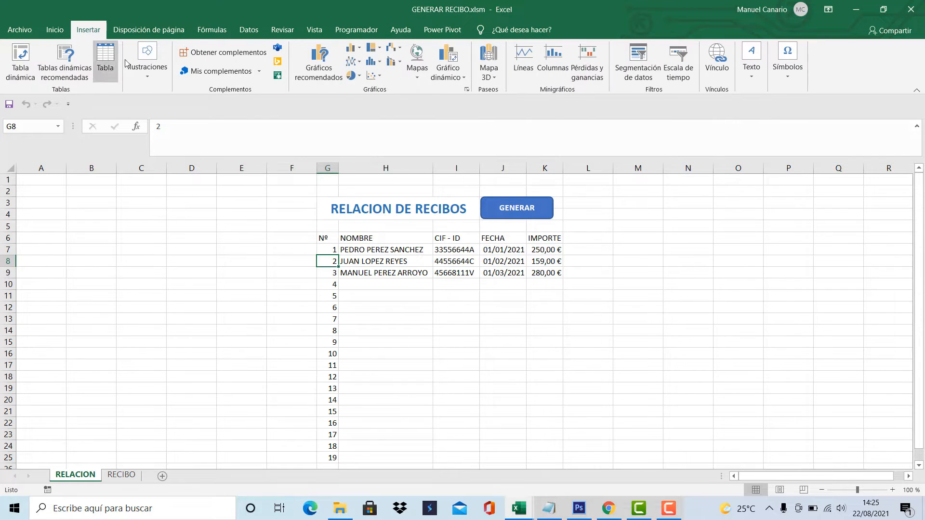
click(146, 71)
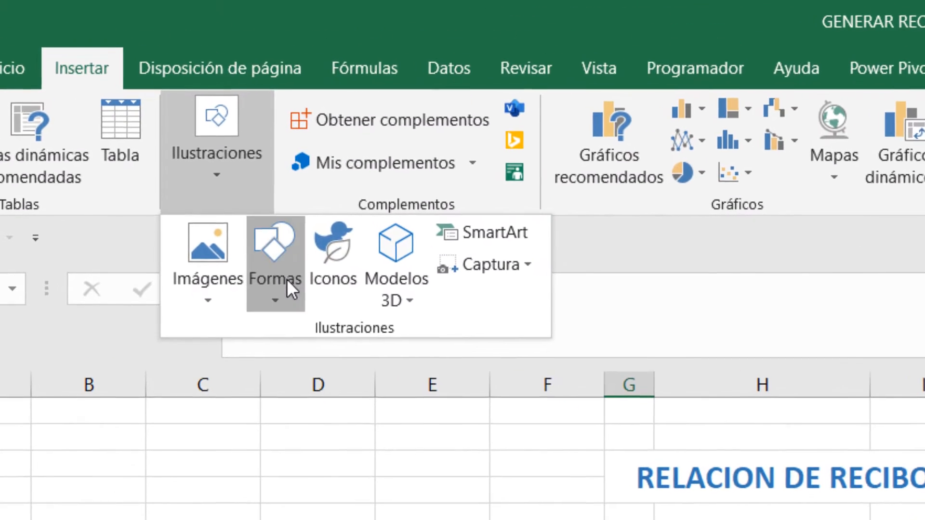
click(287, 279)
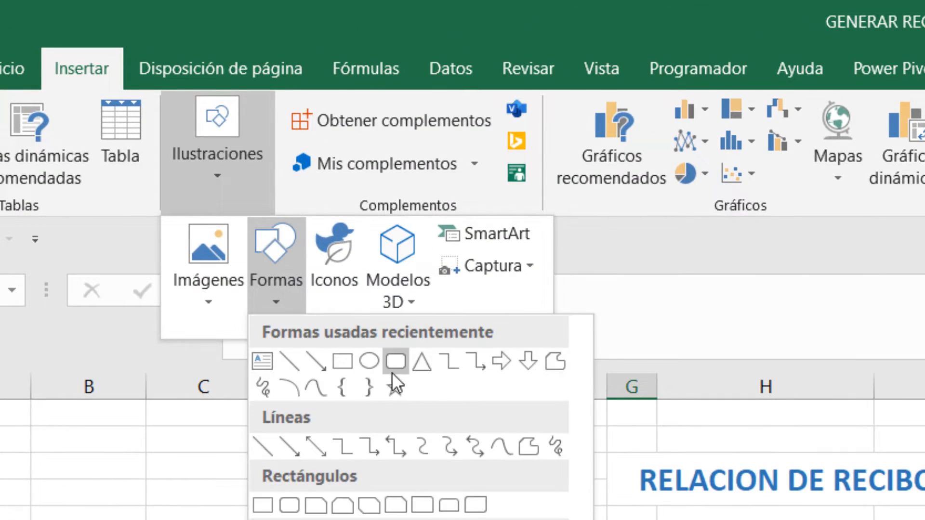
click(392, 351)
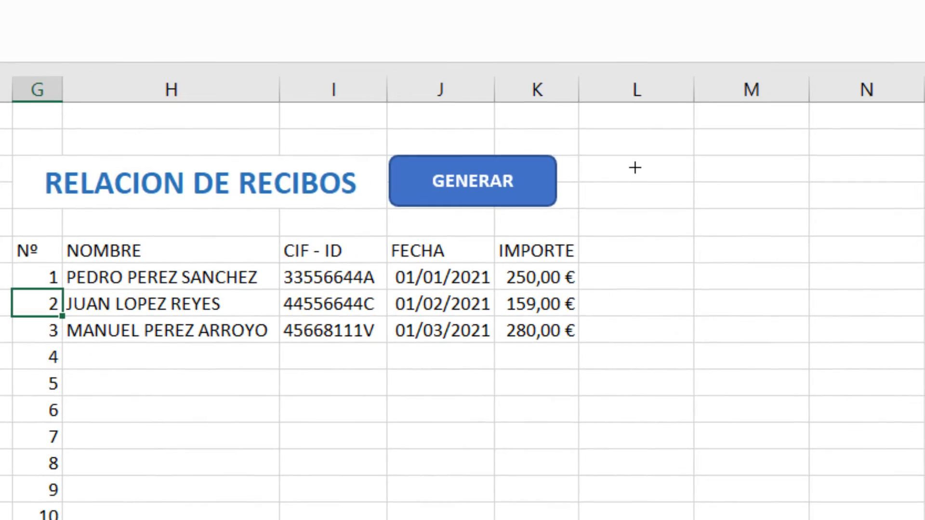
drag(634, 166, 815, 225)
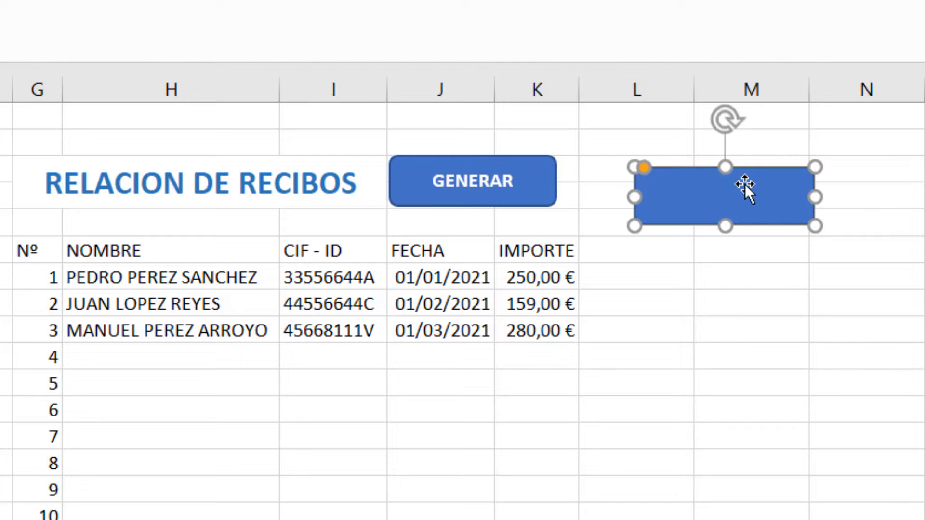
drag(745, 184, 733, 165)
click(707, 174)
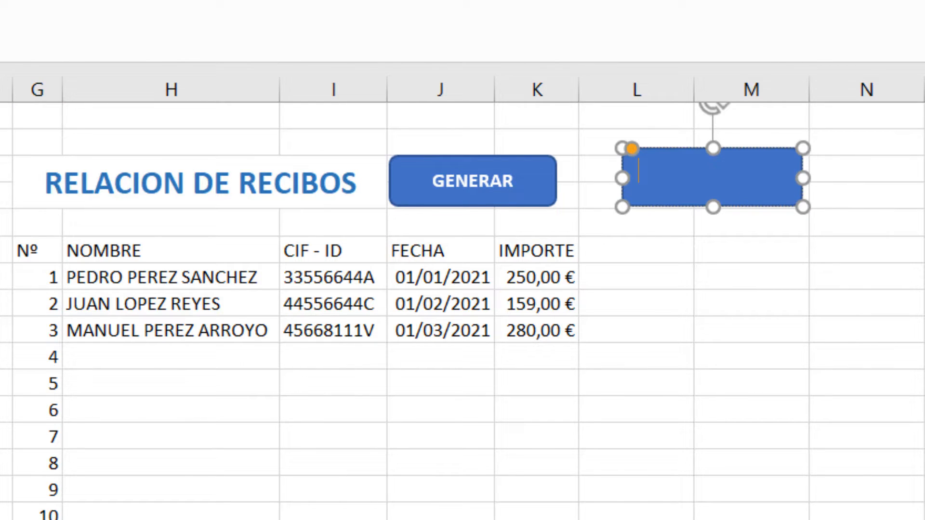
text(GENERAR)
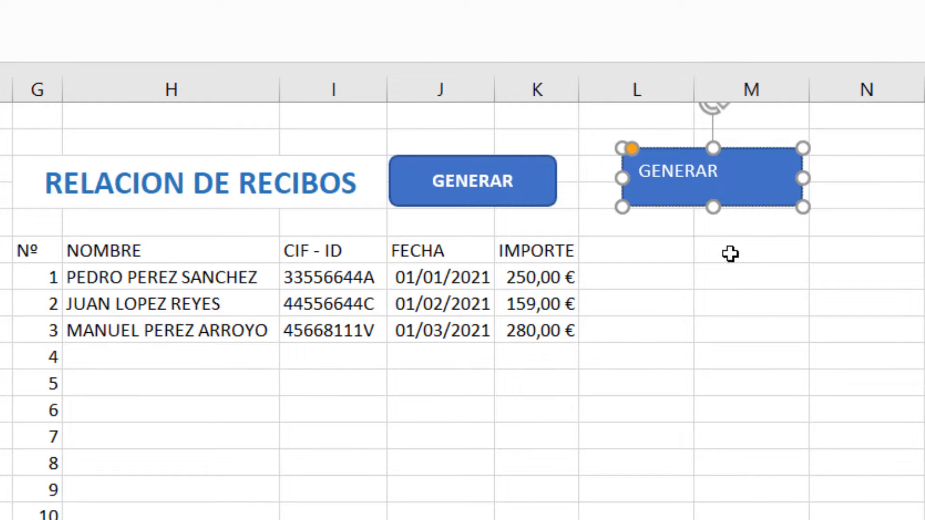
Step: Shift the new button slightly towards the existing one, make its label bold and centre it vertically and horizontally
mouse_move(723, 172)
mouse_down()
mouse_move(687, 172)
mouse_move(704, 172)
mouse_up()
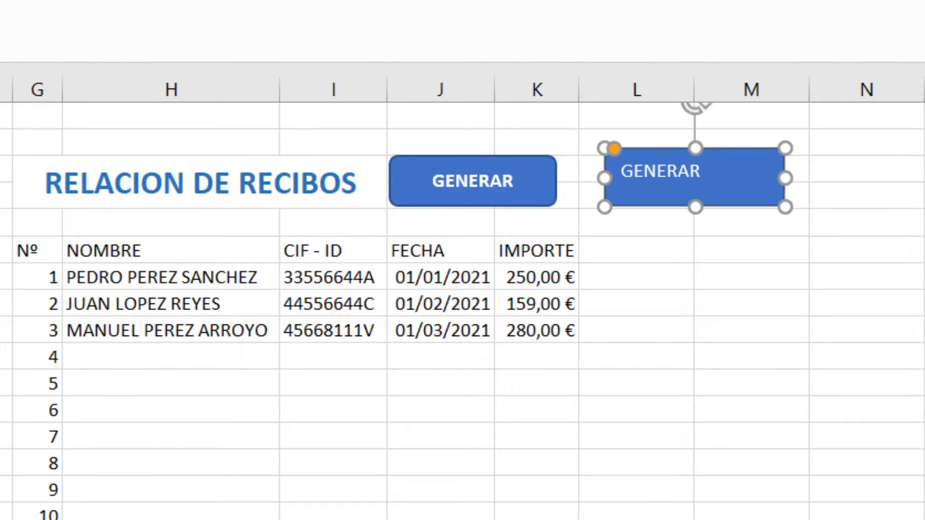
key(ctrl+n)
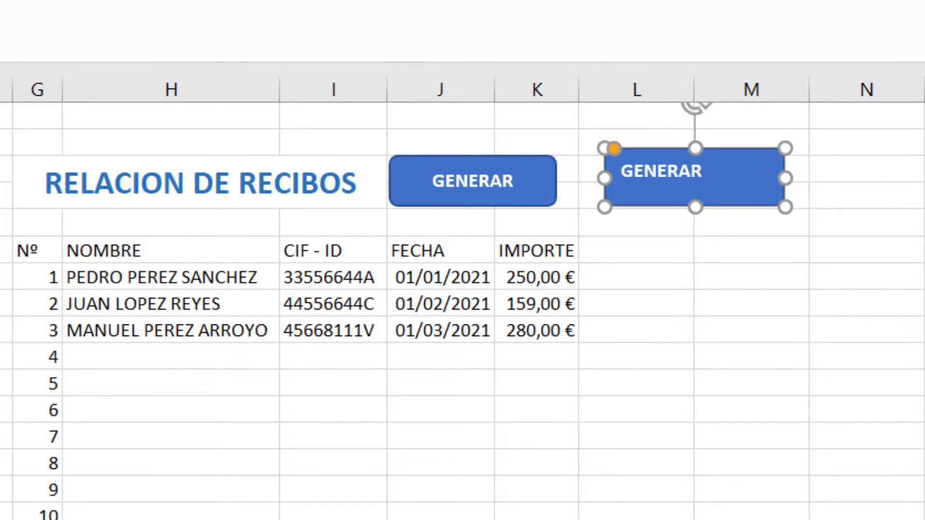
key(alt+h)
key(a)
key(m)
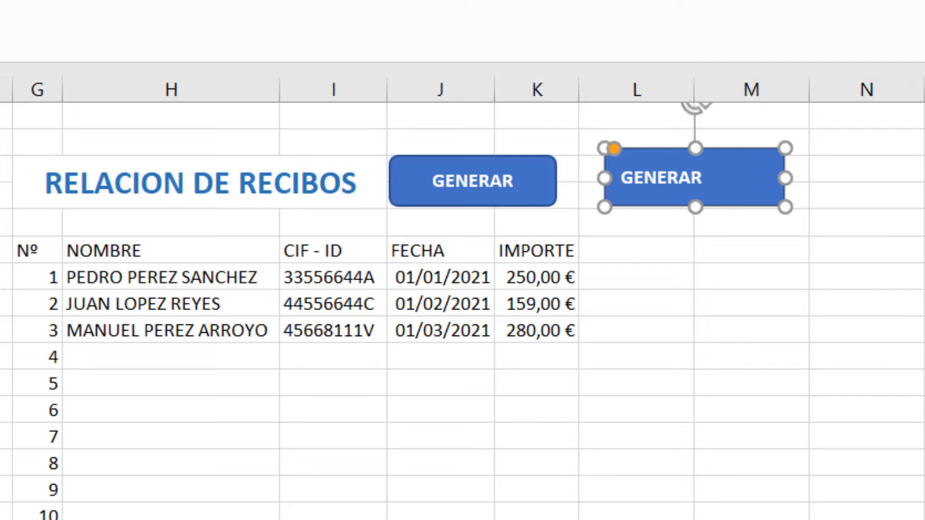
click(619, 355)
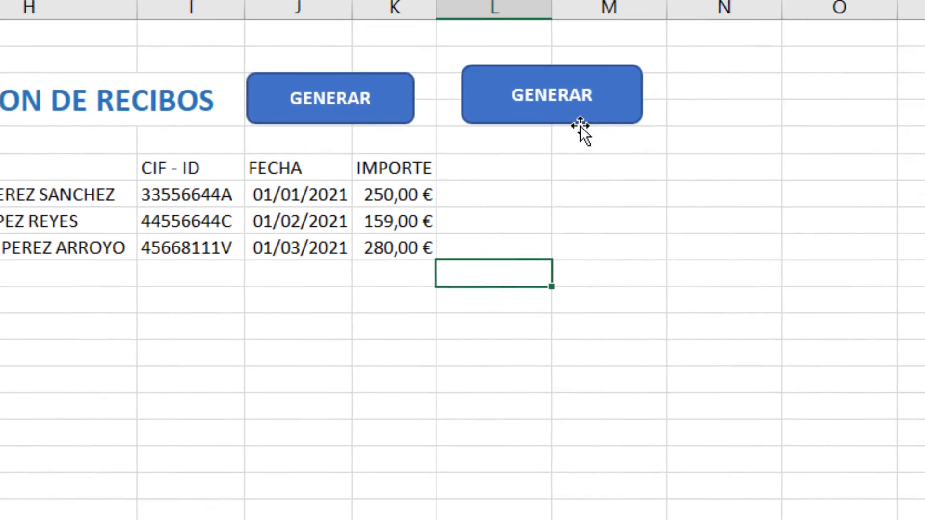
click(723, 198)
Step: Assign this workbook's GENERAR macro to the new button and test it with receipt number 2 selected in the list
right_click(514, 76)
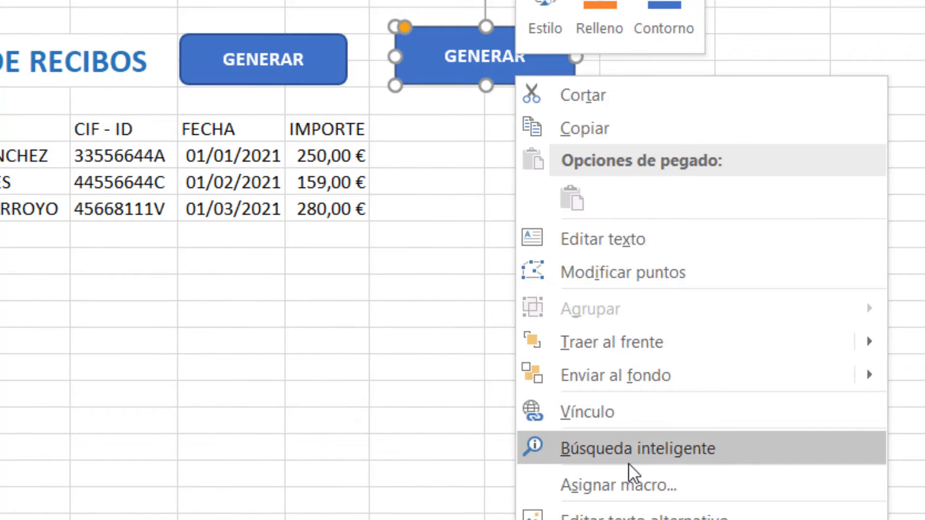
click(633, 487)
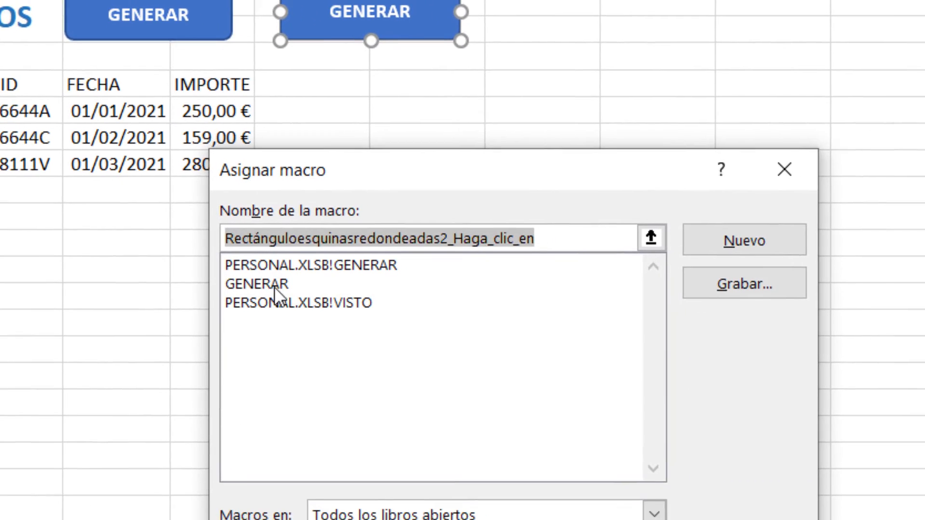
click(264, 282)
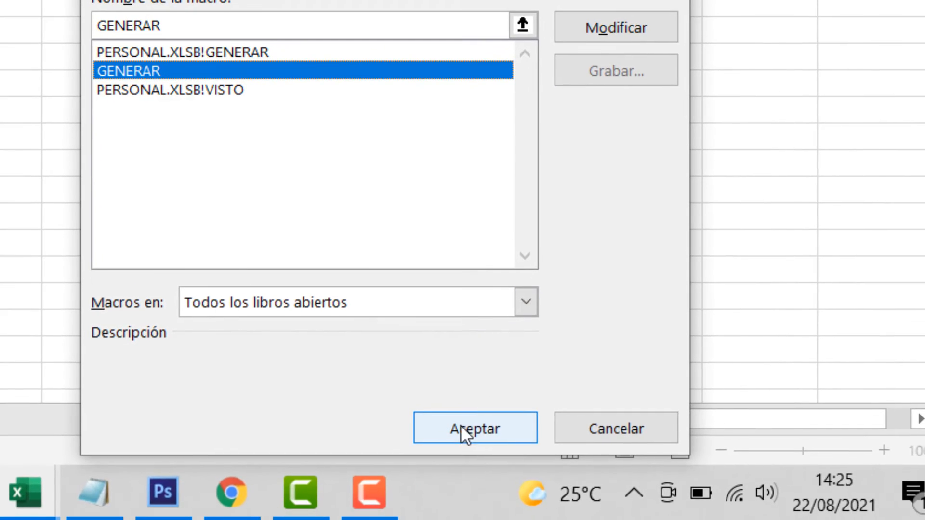
click(461, 426)
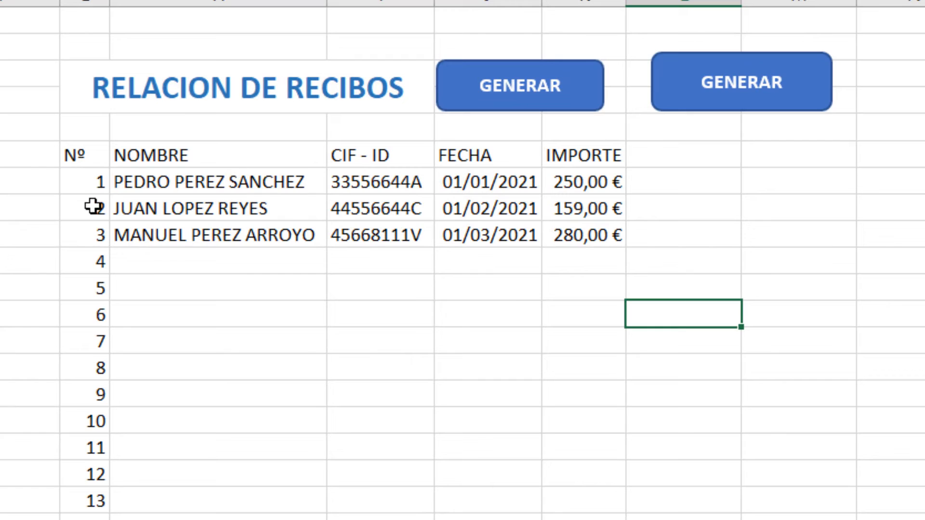
click(93, 207)
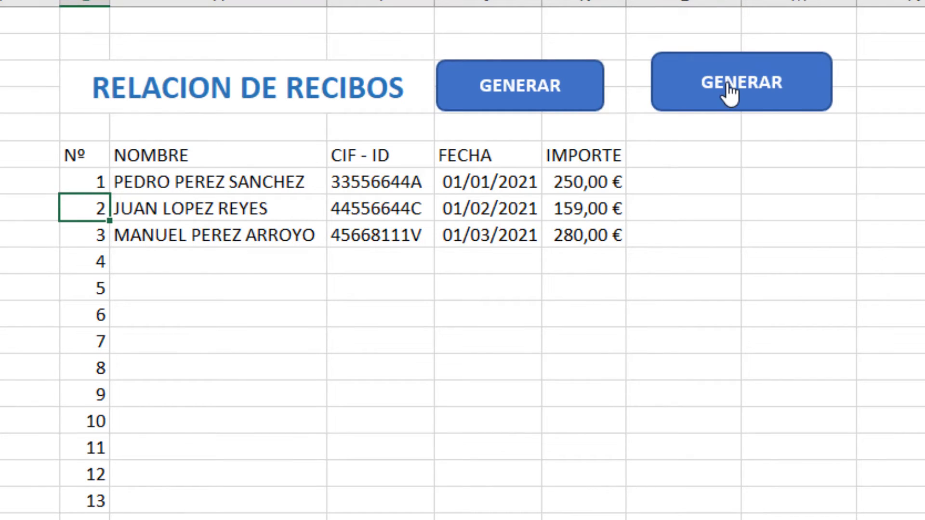
click(734, 107)
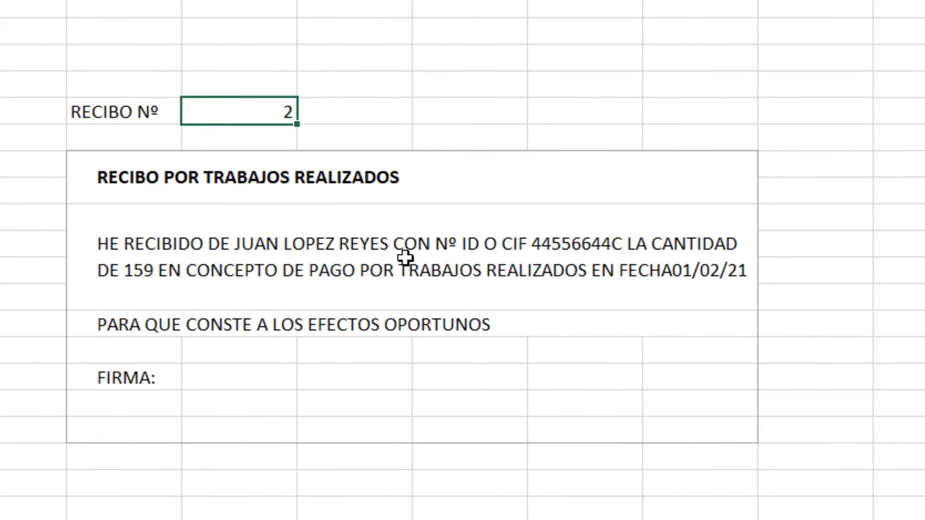